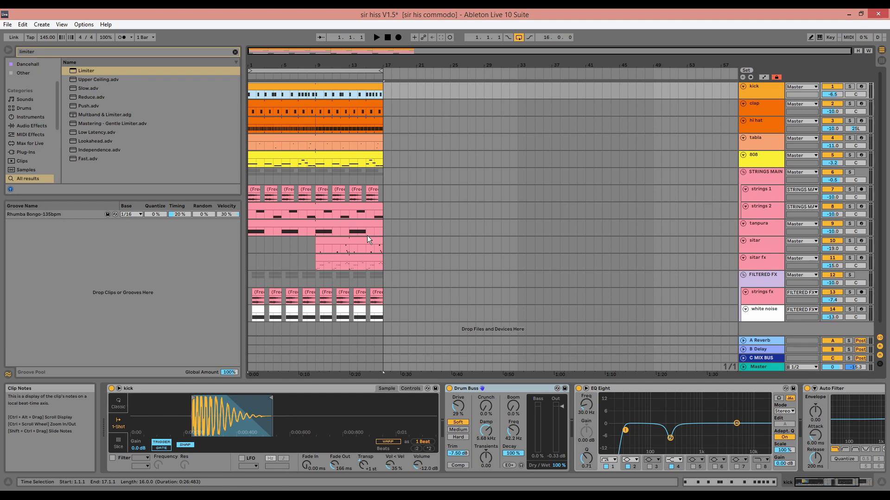
Show the kick track's devices and solo the kick
click(762, 93)
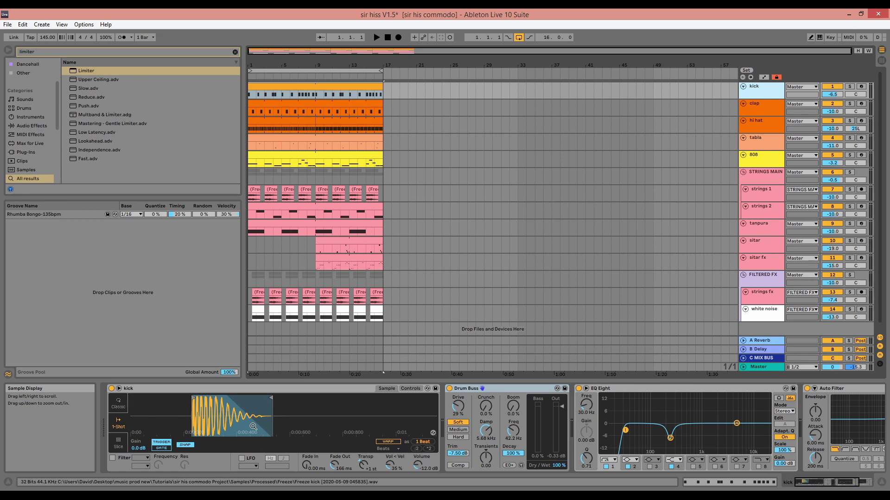
click(851, 87)
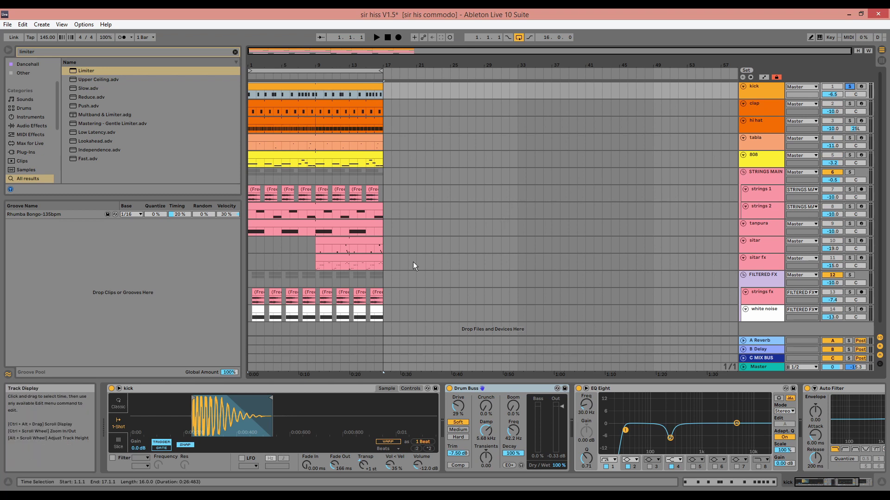
Try extending the kick sample's end point while listening to the soloed kick, and undo the change
key(space)
drag(271, 398, 328, 394)
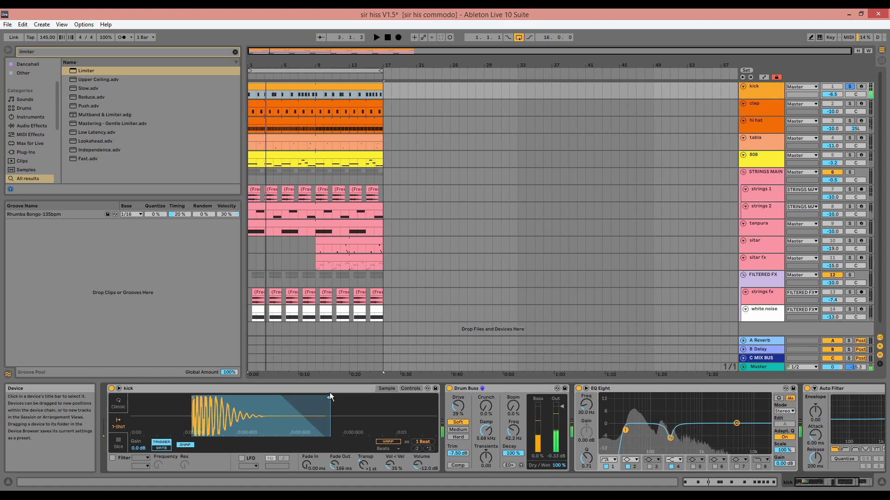
key(ctrl+z)
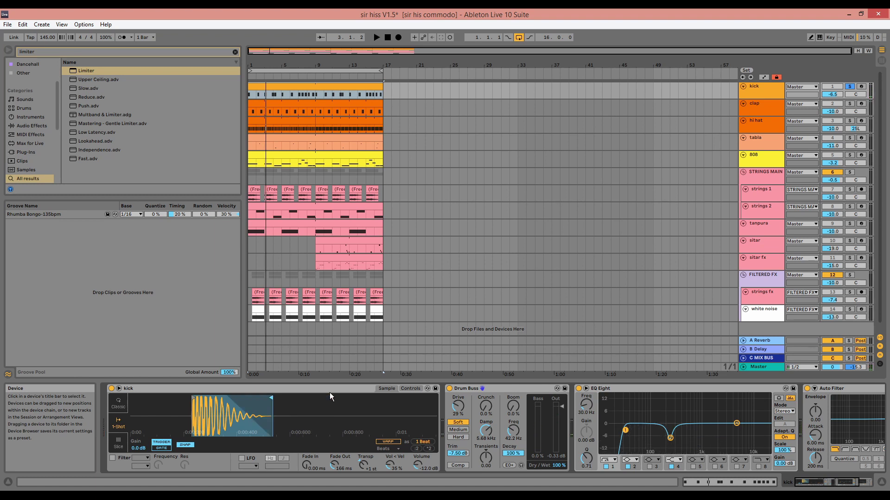
Audition the kick with its pitch envelope off and on again, and return to the sample waveform view
click(413, 388)
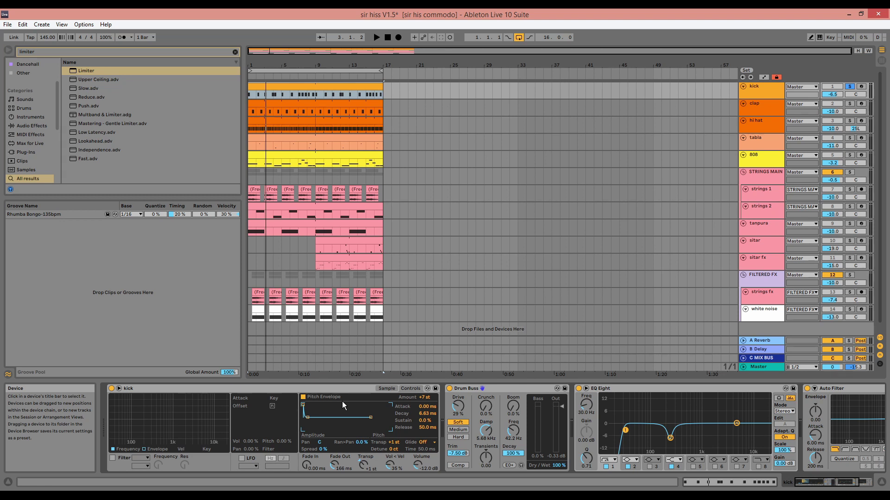
click(304, 397)
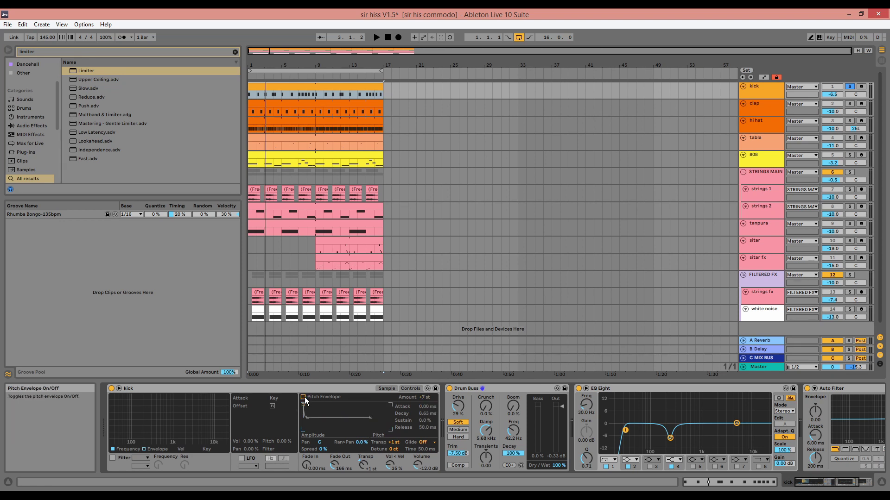
key(space)
click(304, 397)
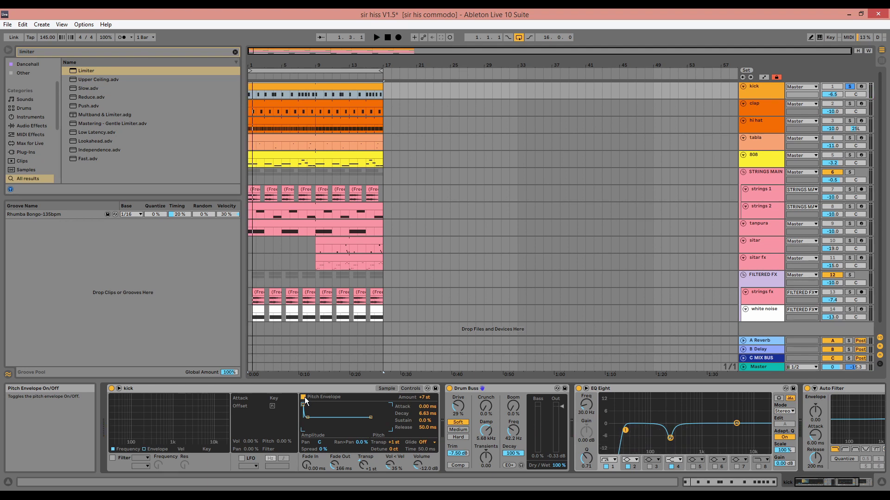
click(394, 388)
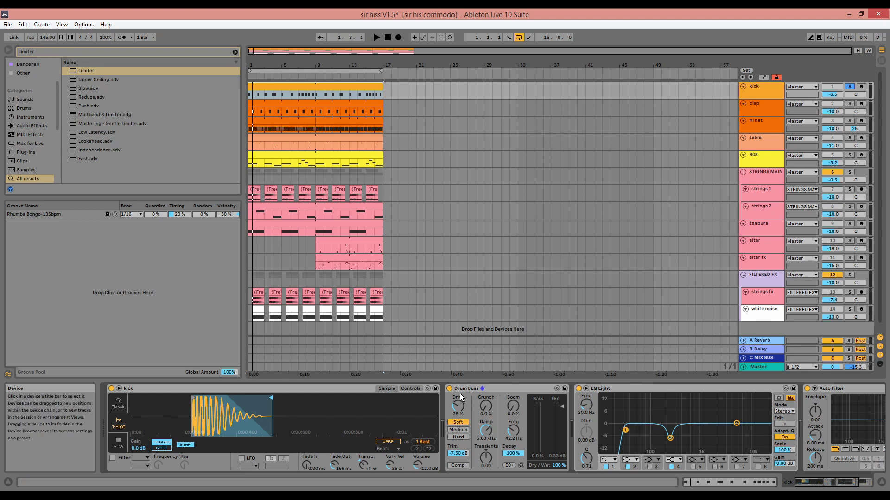
Play the soloed kick with Drum Buss bypassed and re-enabled to compare the sound
key(space)
click(449, 388)
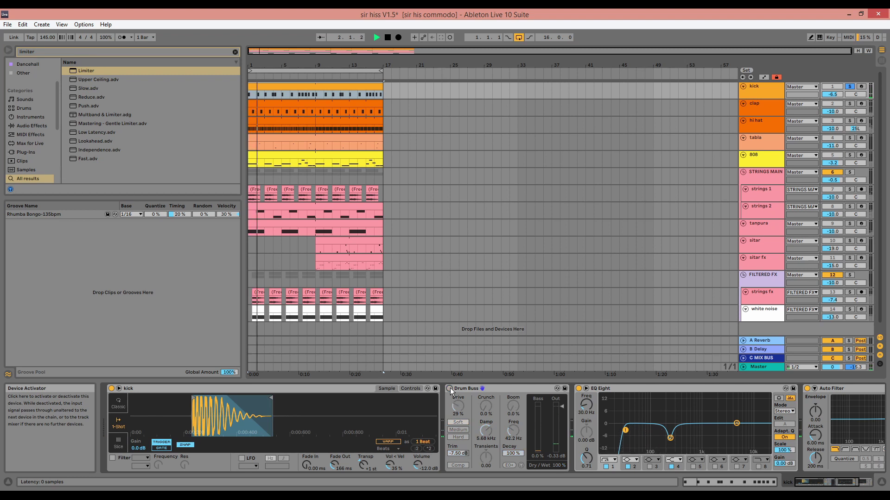
click(449, 388)
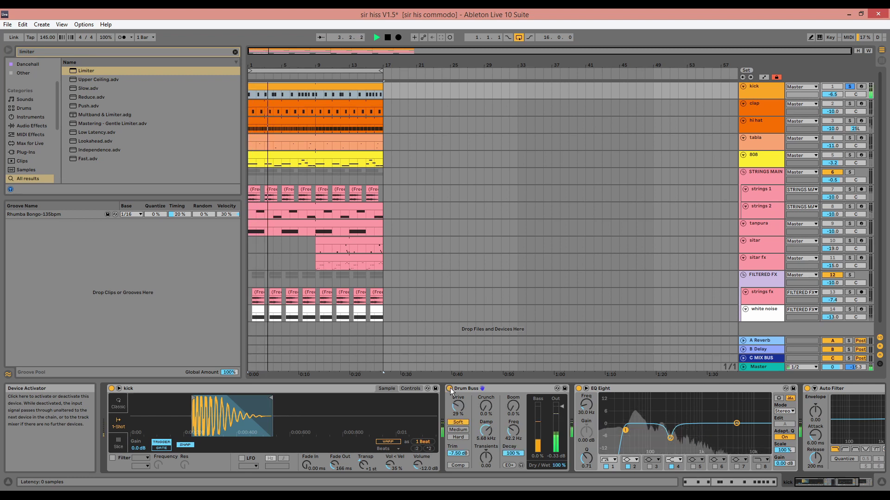
key(space)
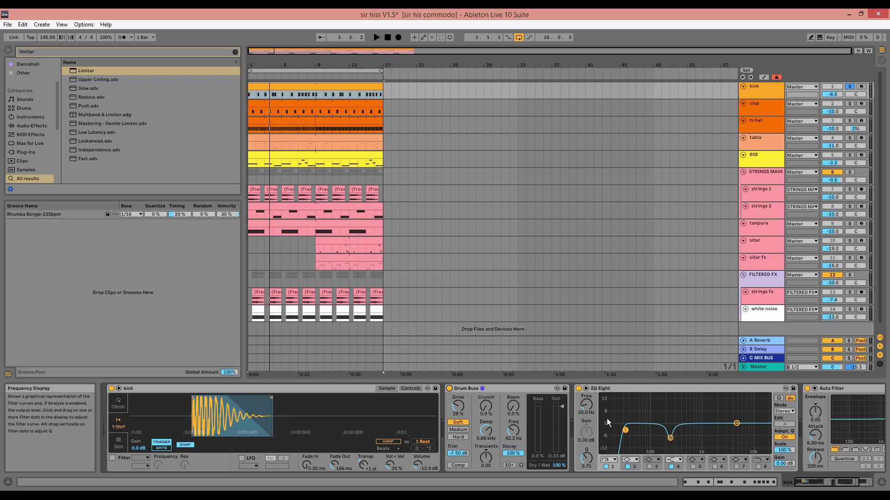
Play the kick with EQ Eight's band 2 cut switched off and on again to compare the sound
click(670, 439)
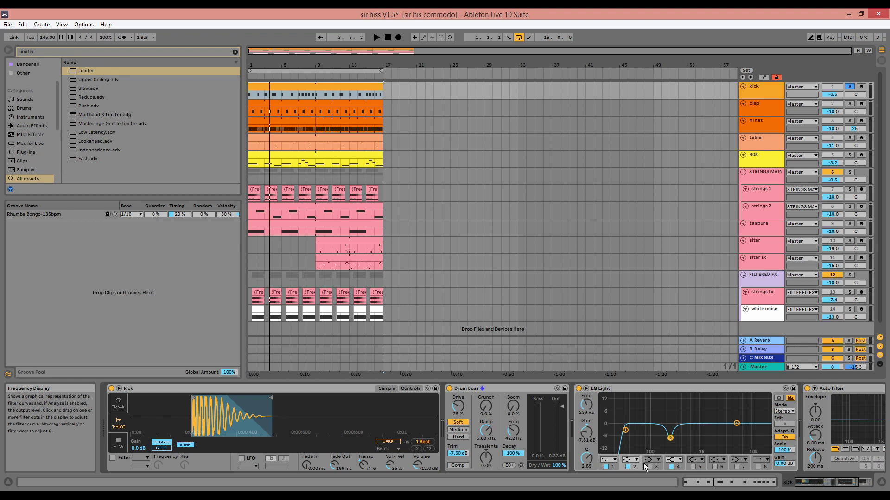
key(space)
click(627, 467)
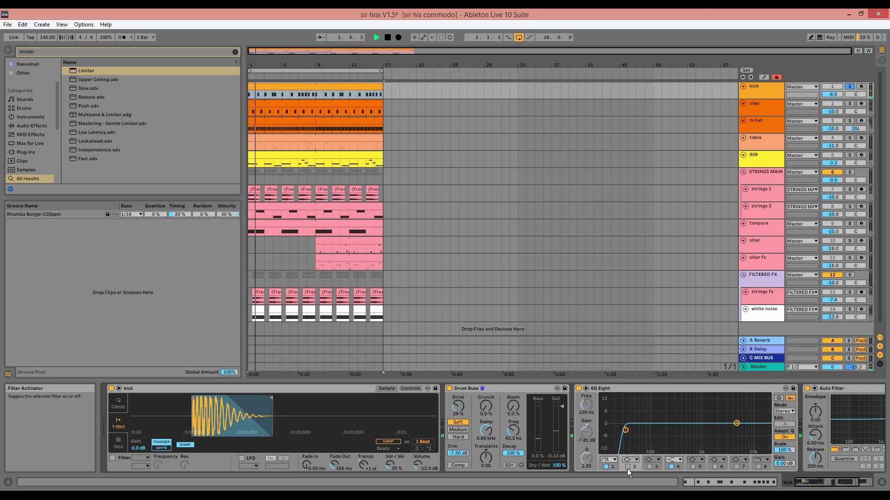
click(628, 467)
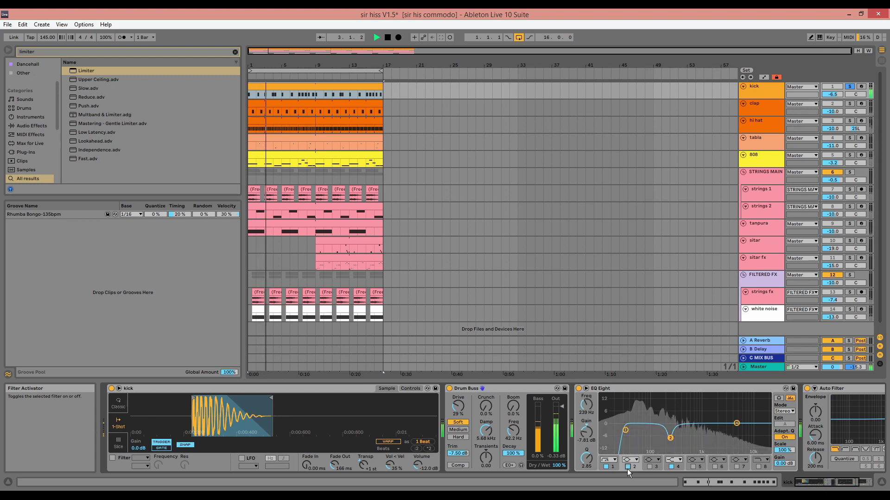
key(space)
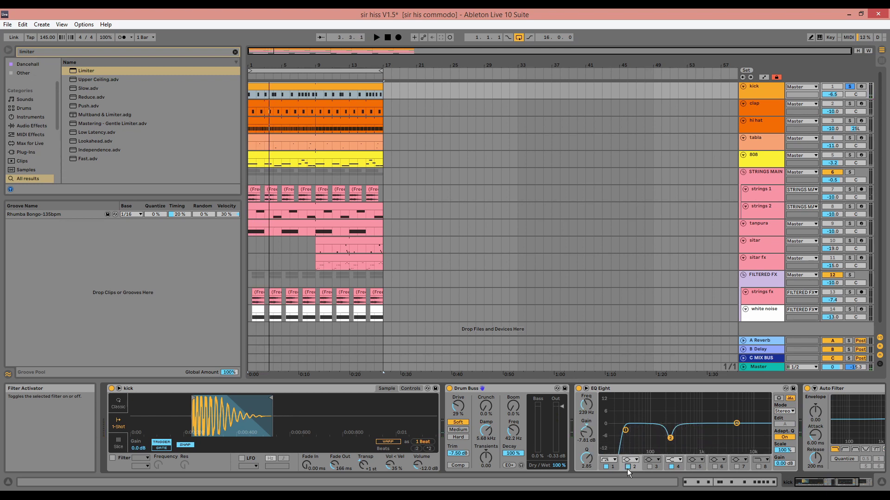
Play the soloed kick through its Auto Filter and bypass the filter
scroll(711, 409, right, 5)
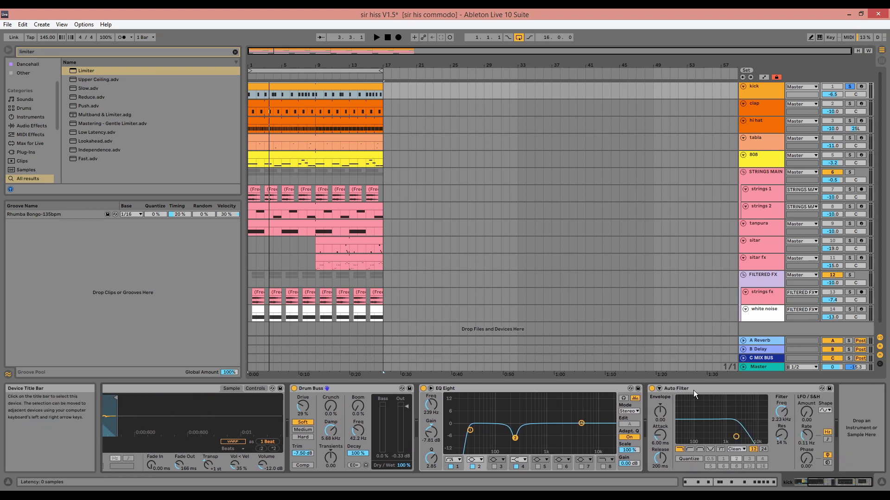
key(space)
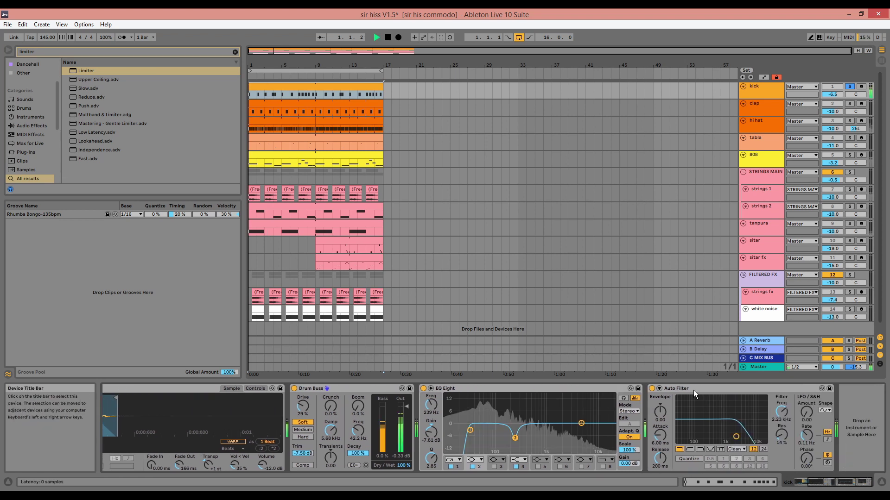
click(652, 388)
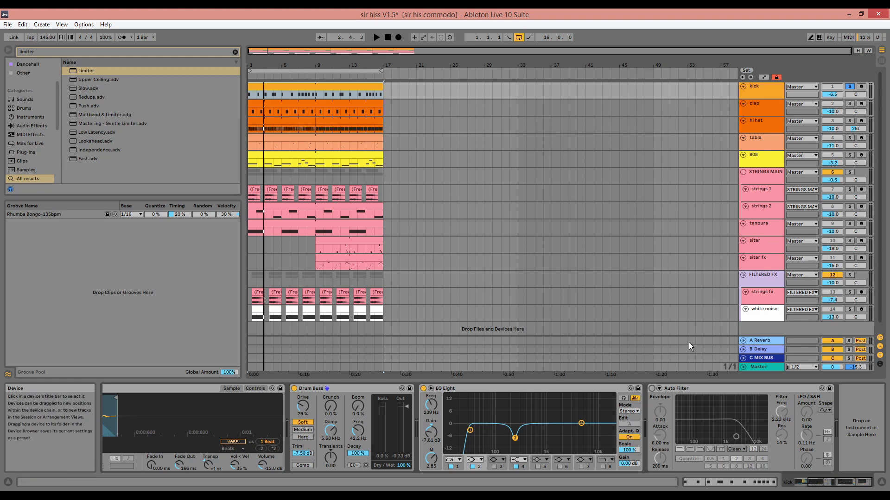
Unsolo the kick and compare the full mix with the kick's Auto Filter off and on, leaving the filter enabled
click(849, 87)
key(space)
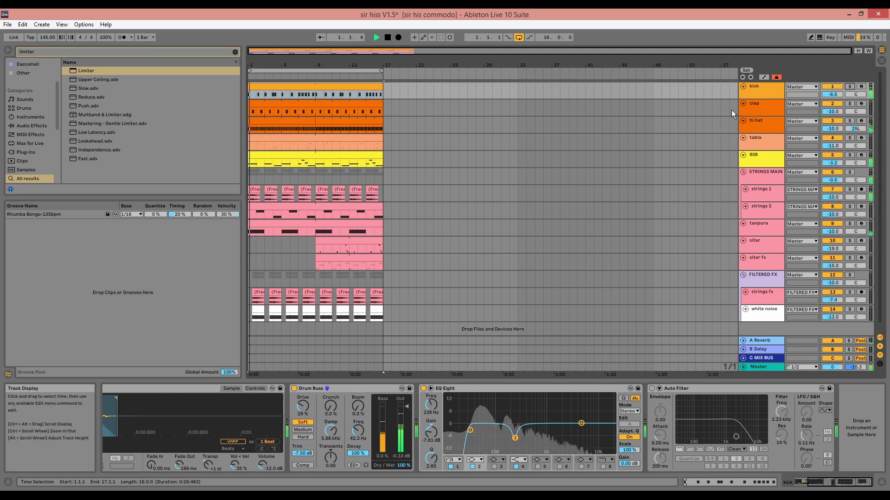
click(653, 389)
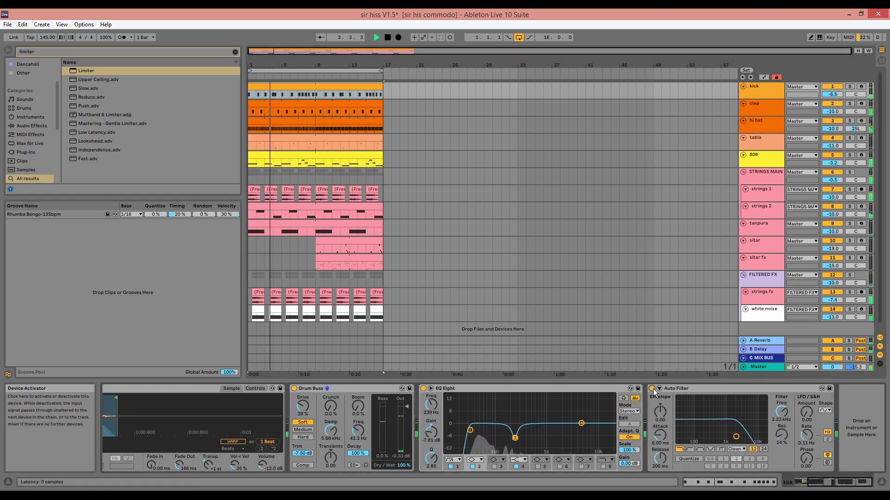
click(653, 390)
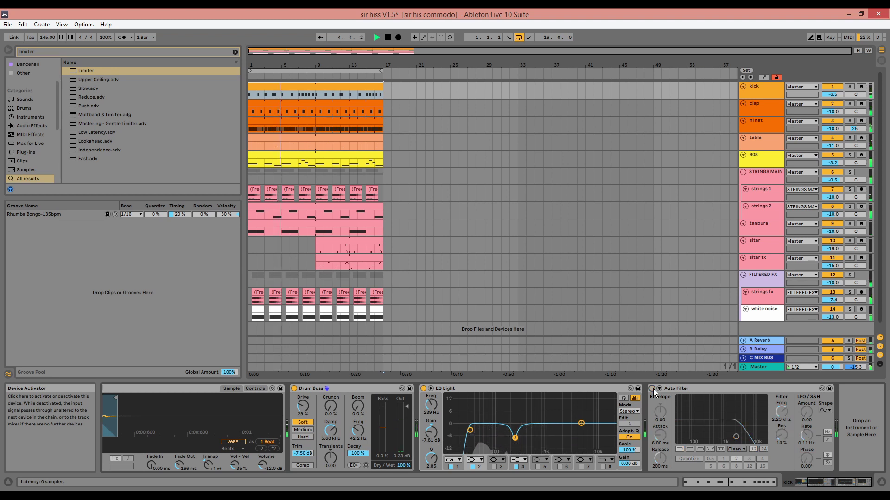
click(652, 389)
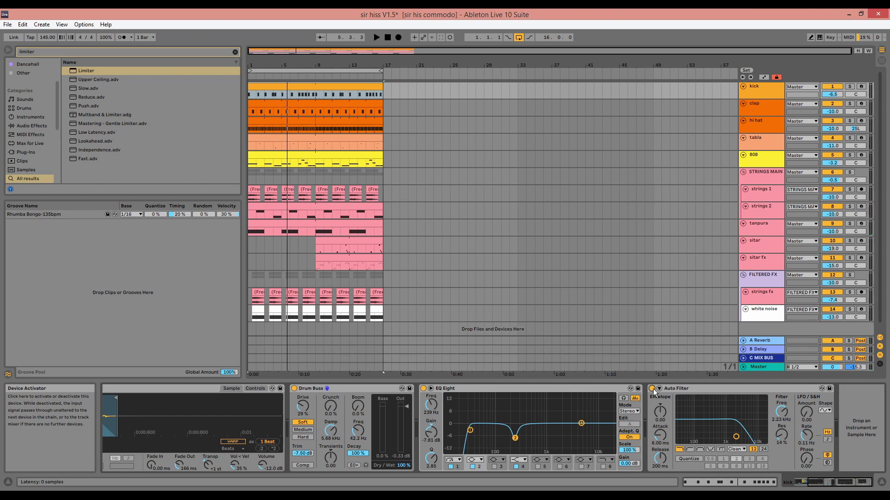
Solo the kick again, play it, and open its MIDI clip to examine the note pattern
click(360, 85)
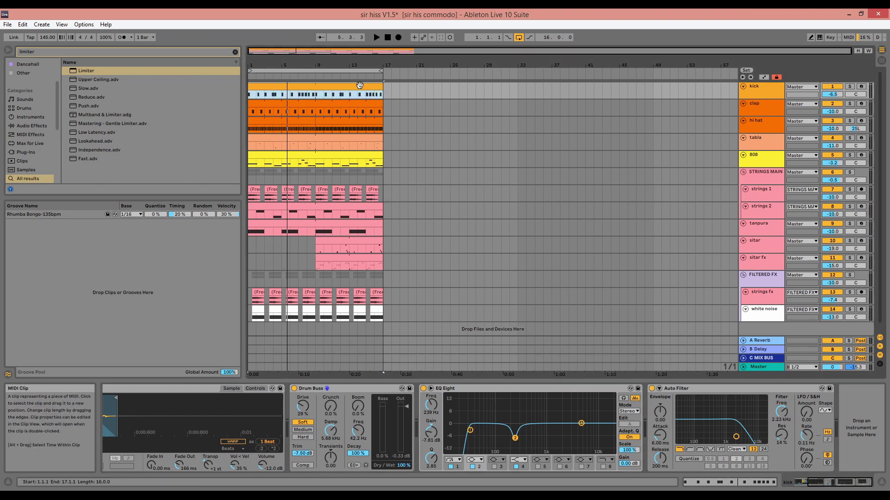
double_click(360, 85)
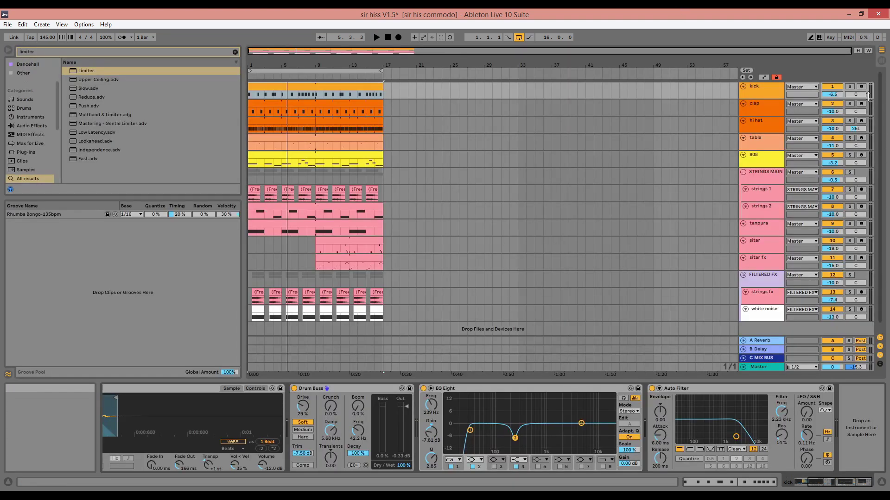
click(849, 87)
key(space)
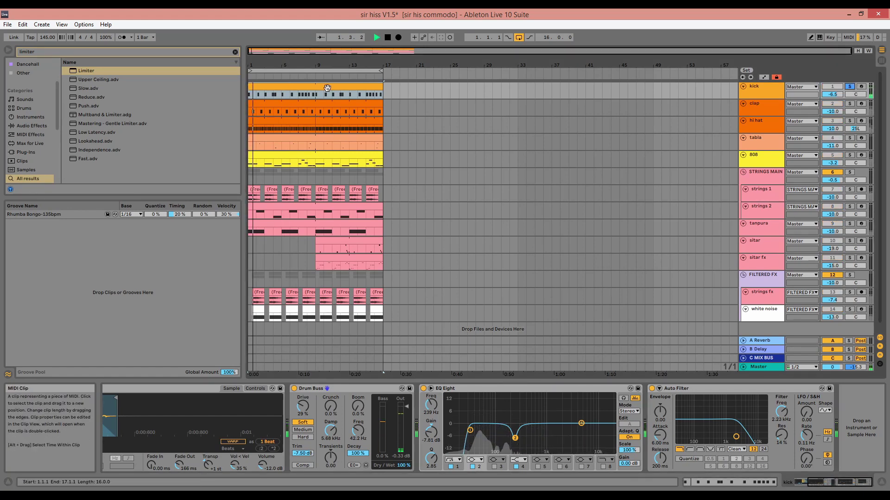
double_click(328, 88)
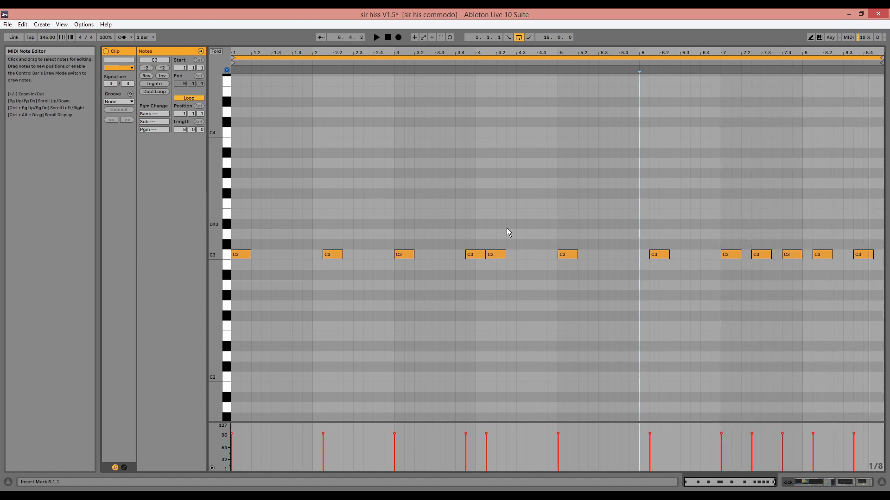
key(space)
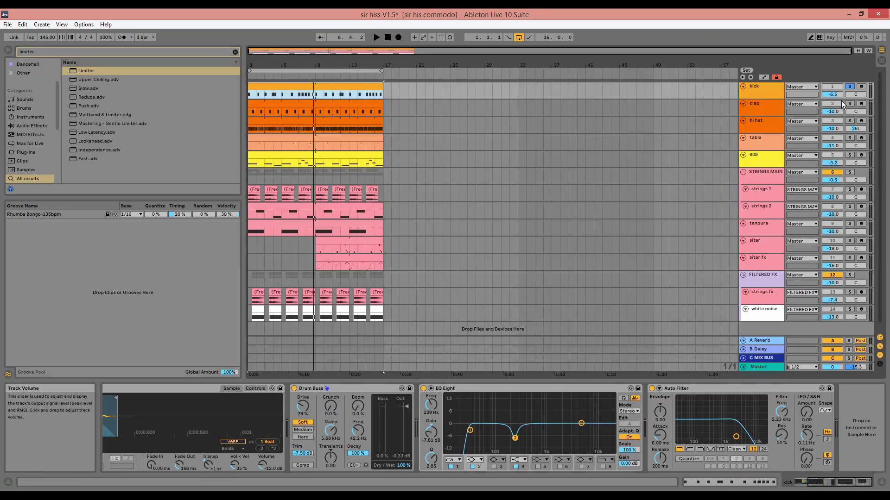
Solo the clap track, play it back, and show its device chain
click(851, 104)
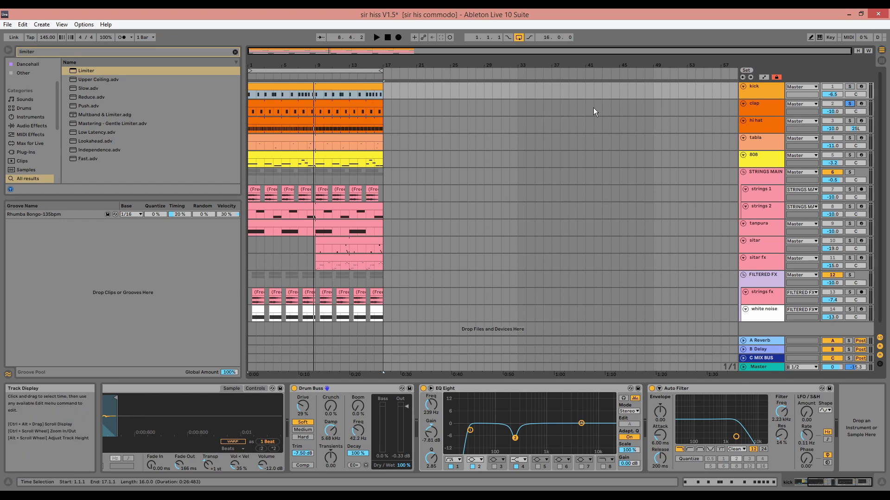
key(space)
click(762, 111)
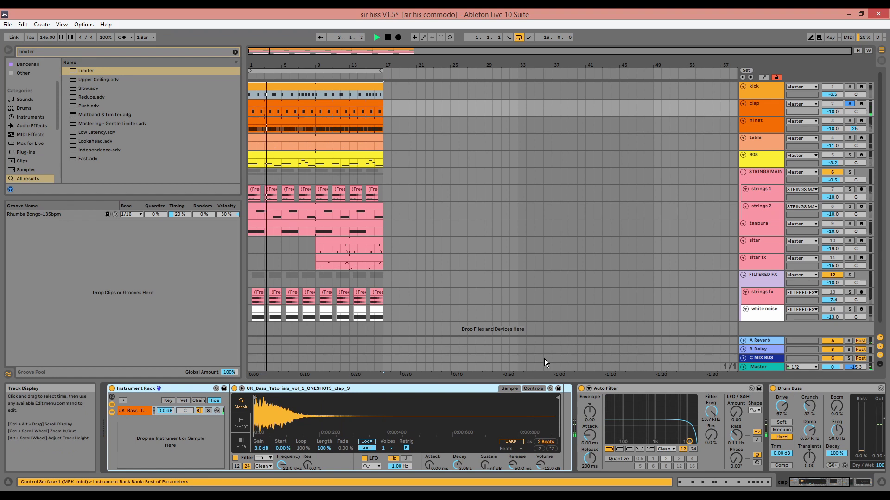
key(space)
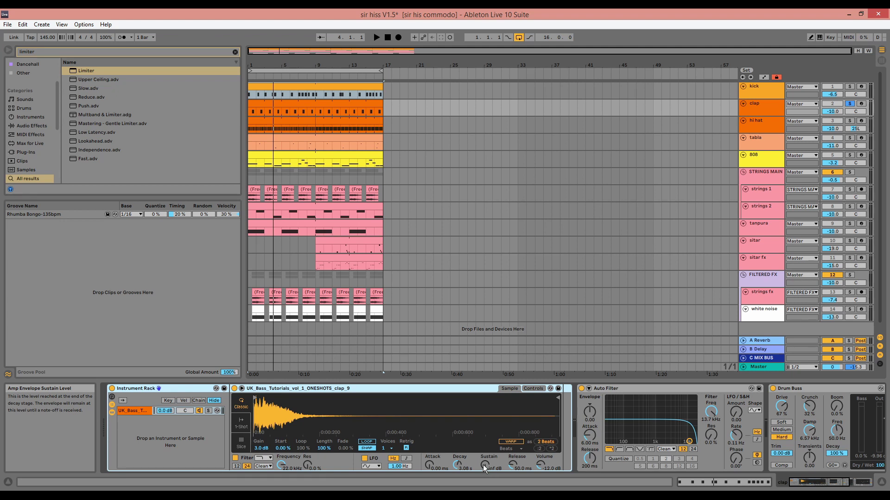
Audition the clap with its envelope sustain raised to 0 dB, and return the sustain to -inf dB
key(space)
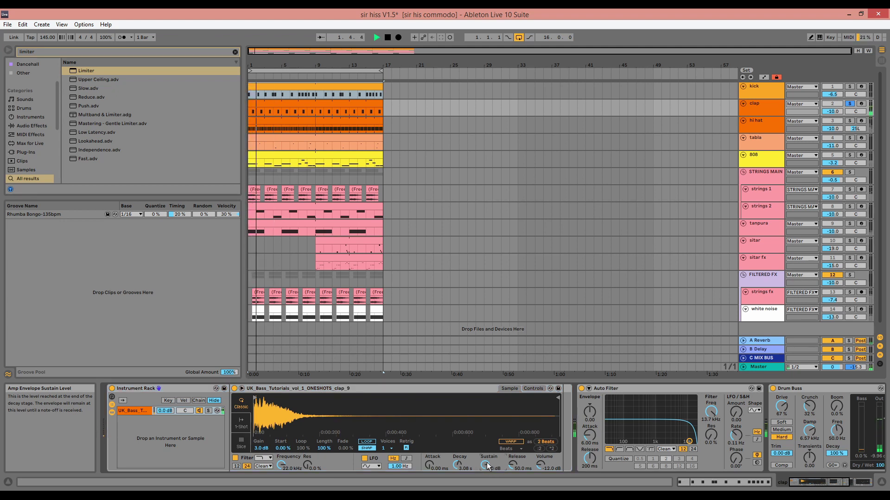
drag(486, 463, 486, 491)
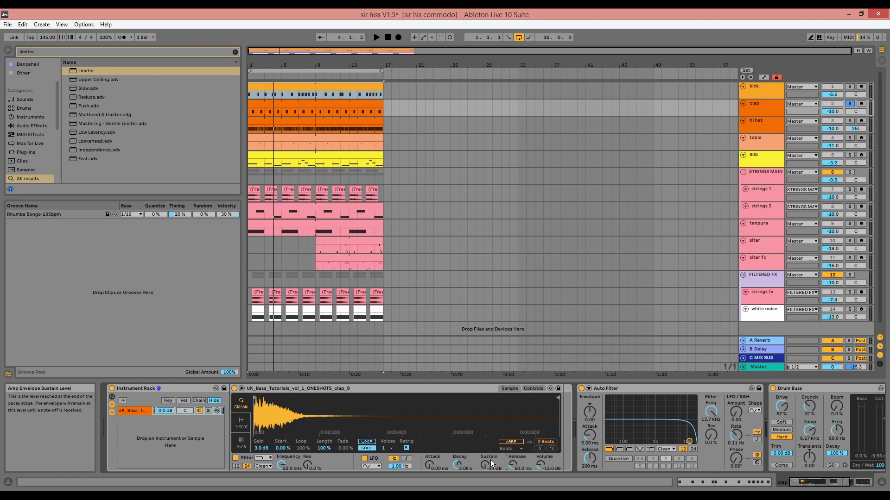
Compare the clap's sound with its Auto Filter toggled, and bring the following Drum Buss into view
click(582, 387)
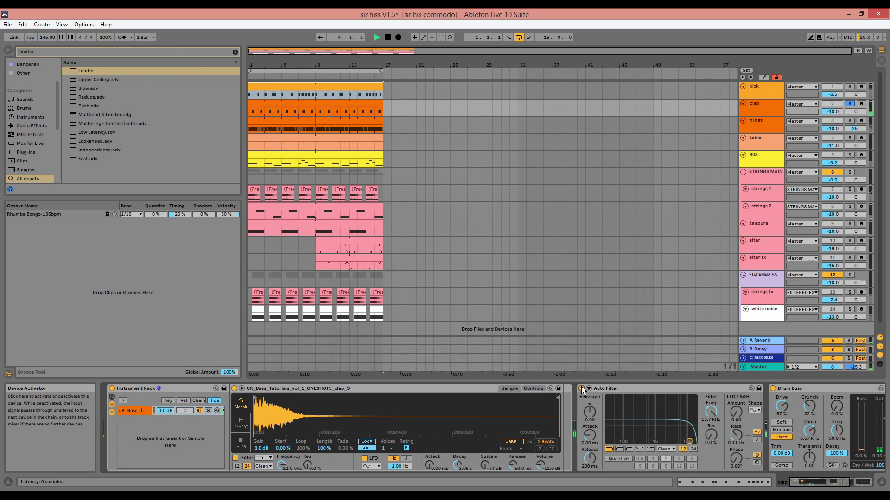
key(space)
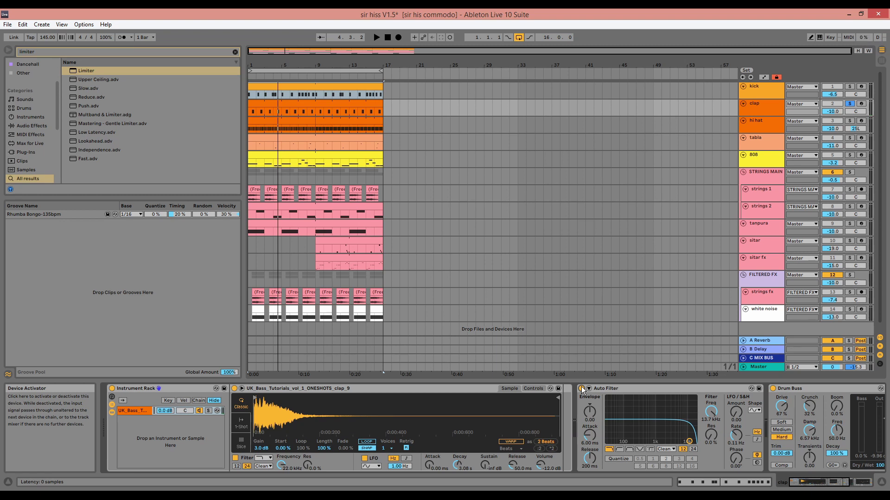
click(820, 482)
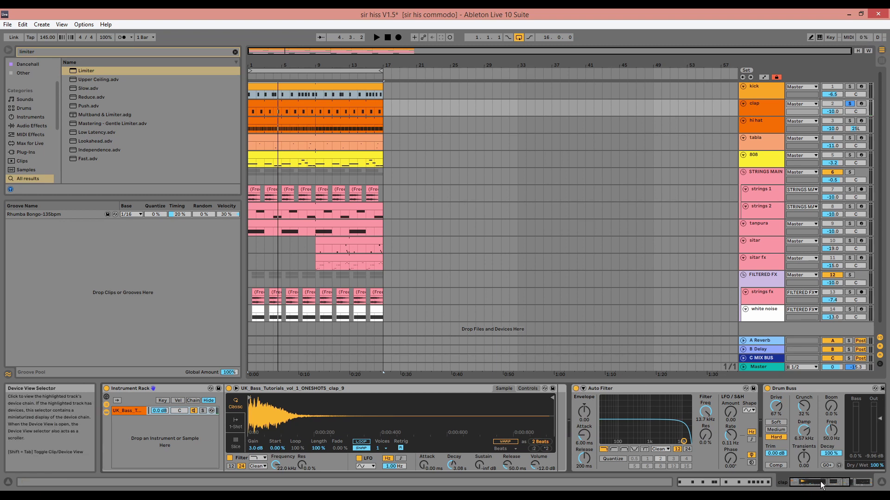
Bypass the clap's Auto Filter, Drum Buss and EQ Eight, and play the soloed clap without these effects
click(627, 390)
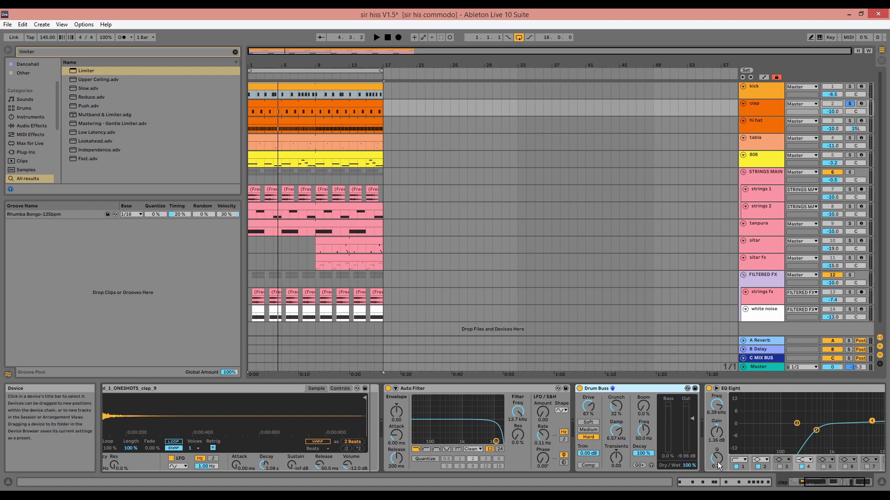
scroll(696, 434, right, 3)
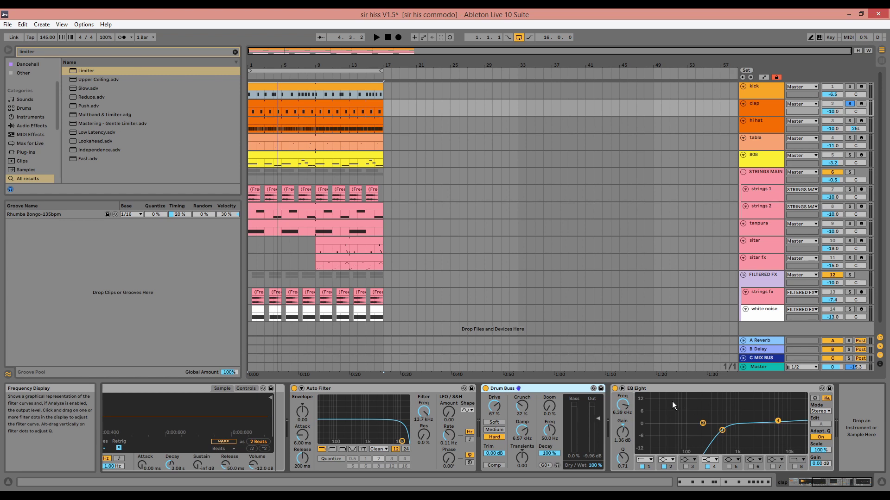
click(427, 391)
click(614, 388)
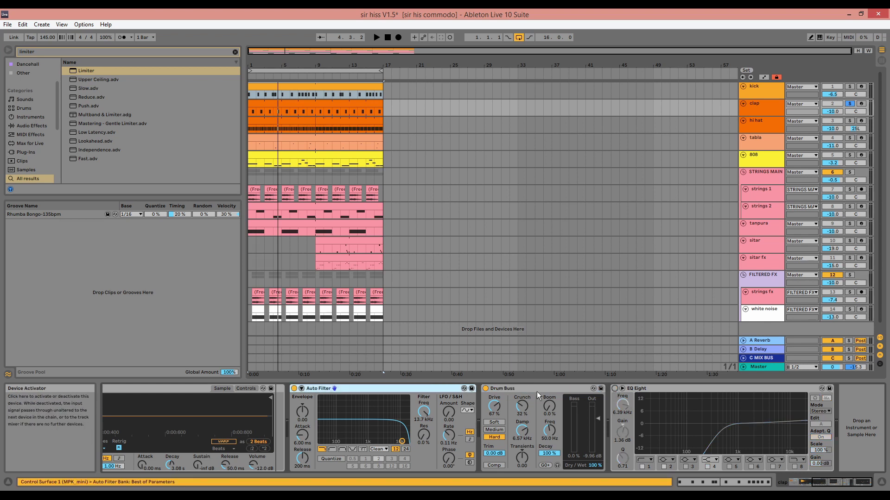
click(485, 388)
click(294, 388)
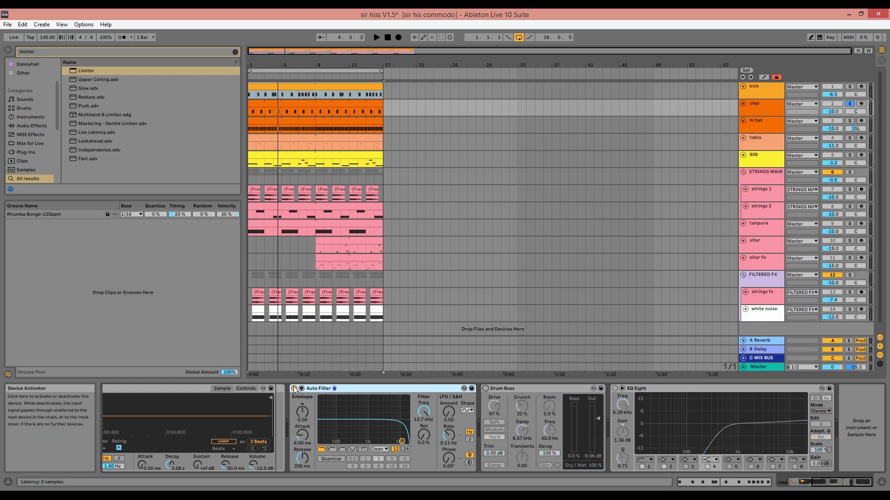
key(space)
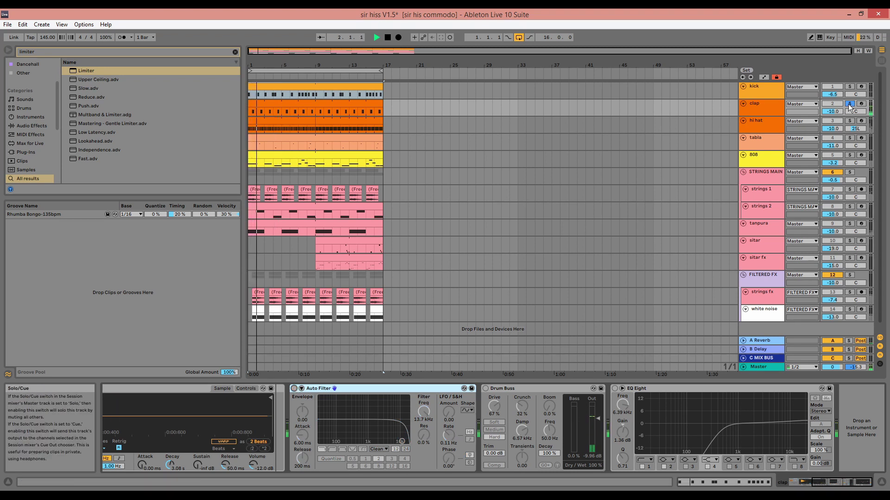
Unsolo the clap and reactivate its Auto Filter, Drum Buss and EQ Eight while the full beat plays
click(849, 104)
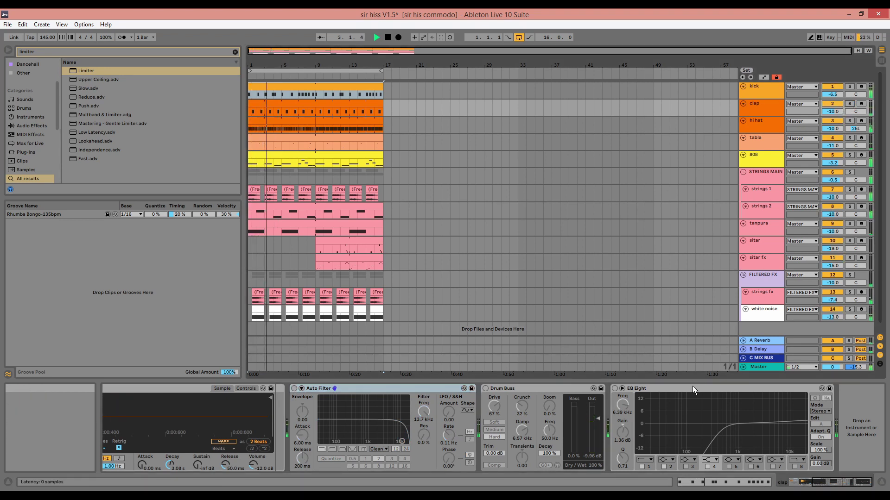
click(634, 391)
click(293, 389)
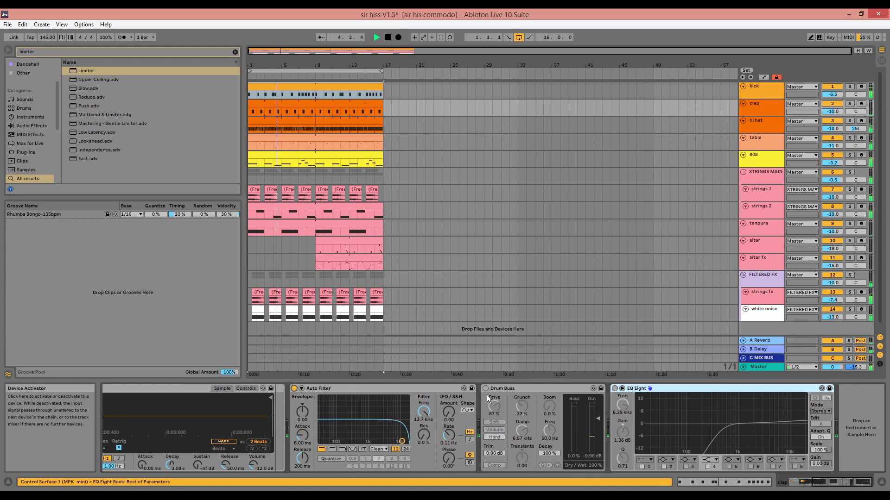
click(486, 388)
click(613, 389)
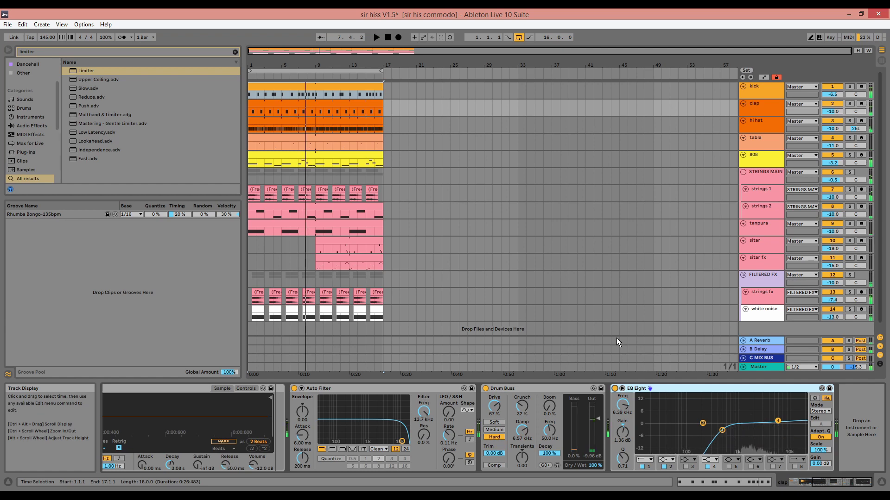
Examine the clap's MIDI notes, and highlight the Rhumba Bongo-135bpm groove in the groove pool
double_click(342, 107)
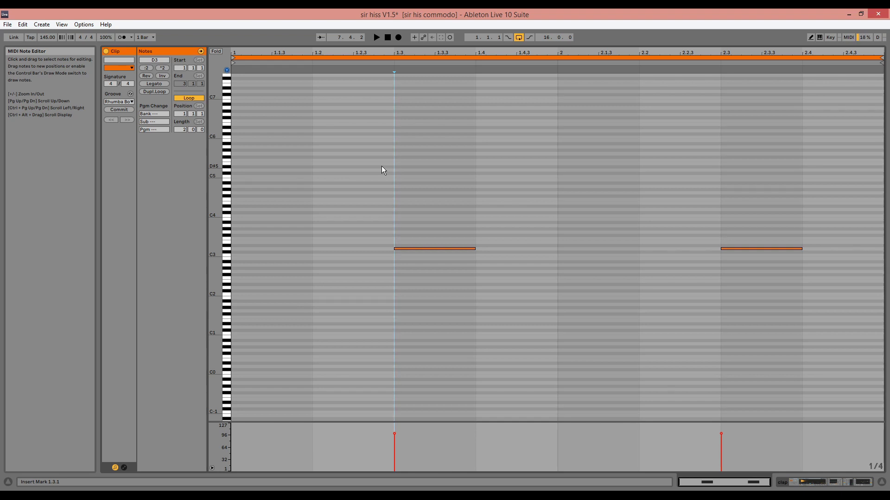
key(shift+Tab)
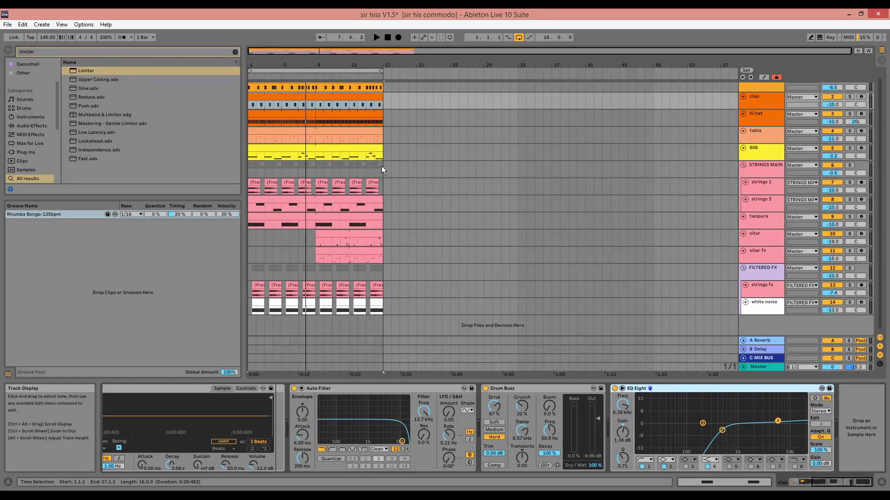
click(58, 215)
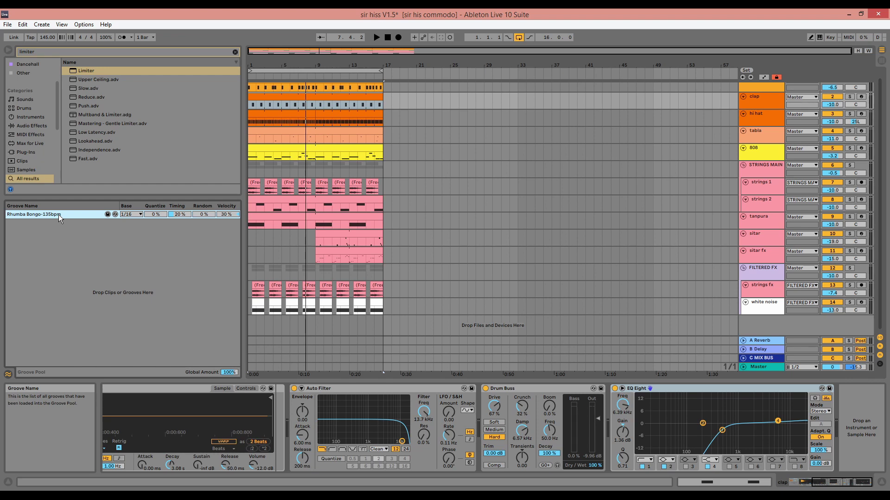
Commit the groove to the clap's MIDI clip and examine the first note's timing offset up close
double_click(262, 108)
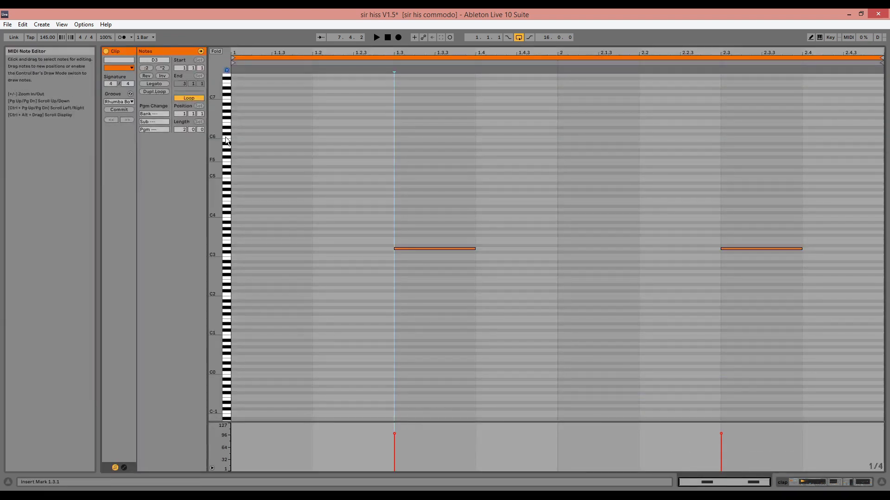
click(116, 109)
key(plus)
key(plus)
key(plus)
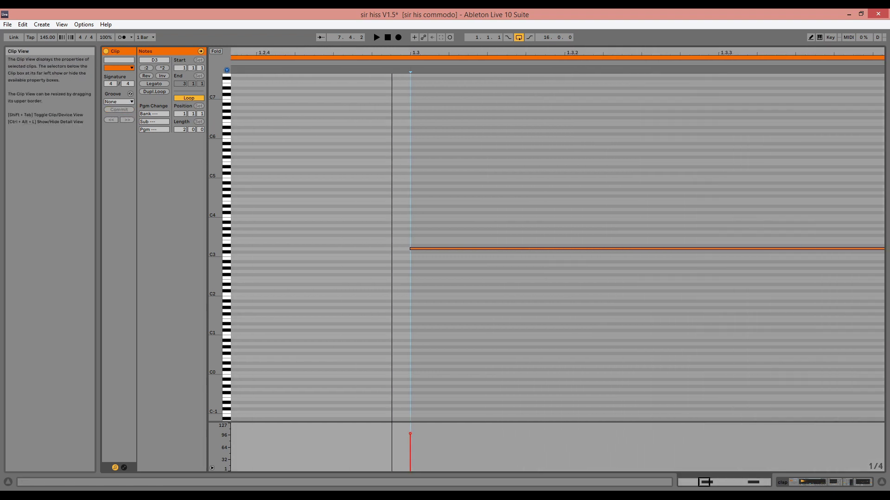
mouse_move(392, 52)
mouse_down()
mouse_move(392, 24)
mouse_move(392, 55)
mouse_up()
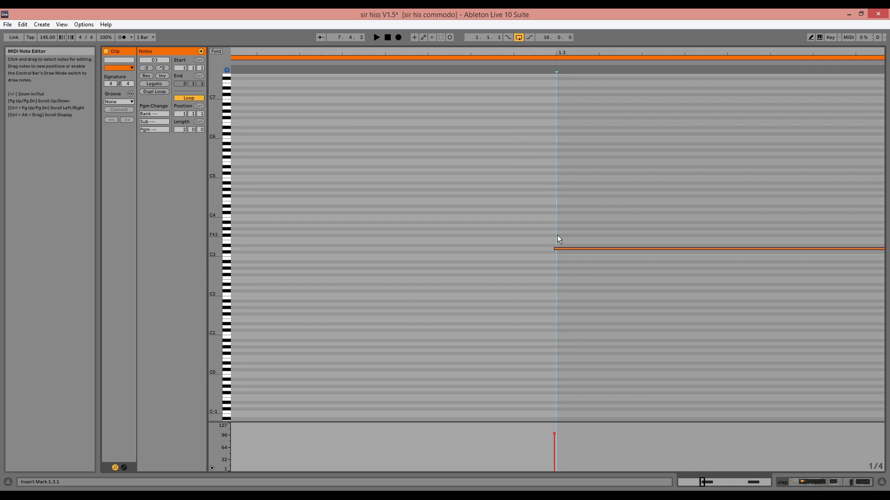
key(Tab)
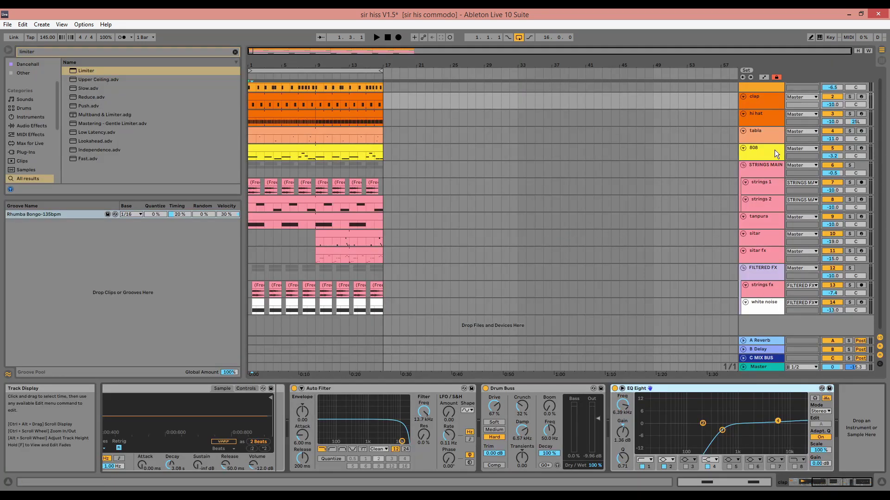
Solo the hi-hat track, play it, and show its sampler and Drum Buss settings
click(763, 113)
click(847, 113)
key(space)
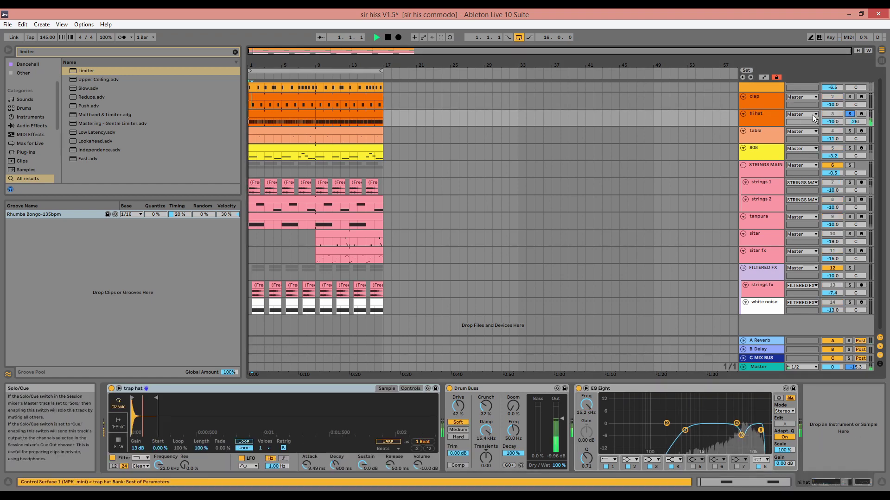
scroll(691, 154, up, 1)
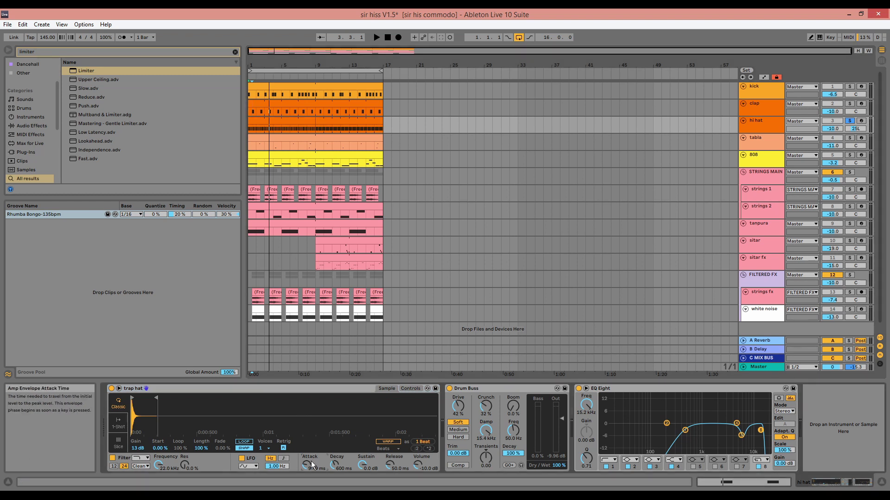
click(476, 391)
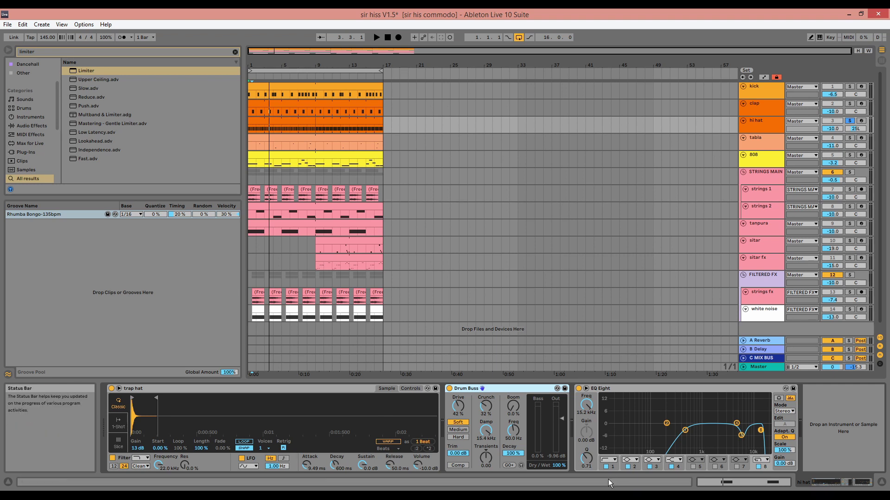
Compare the hi-hat's sound with band 1 of its EQ Eight switched off and back on
key(space)
click(605, 466)
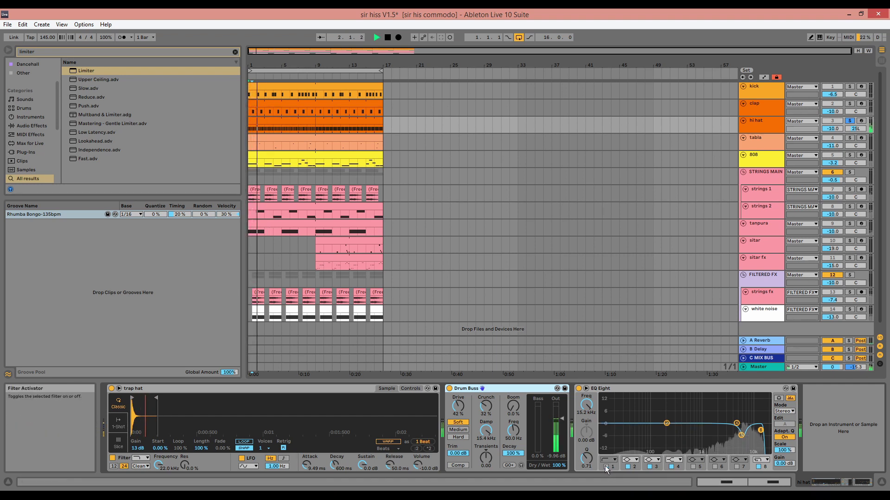
click(604, 466)
key(space)
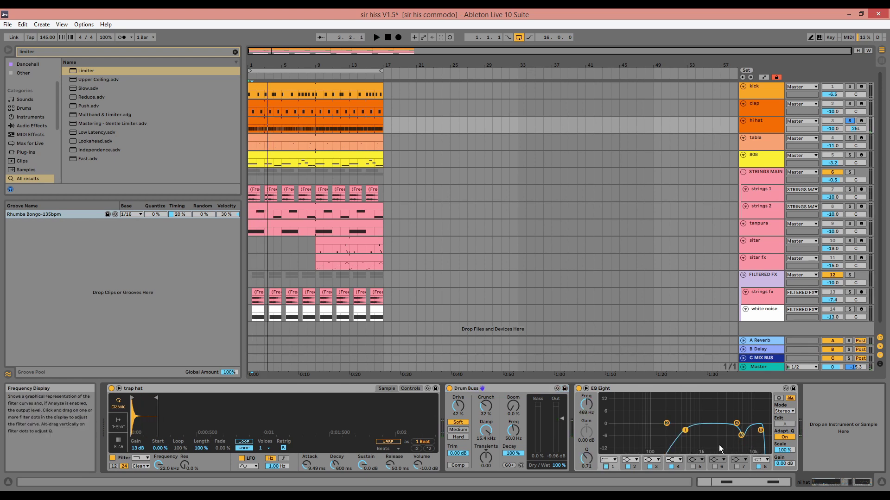
Compare the hi-hat's sound with EQ Eight bands 3 and 8 each switched off and back on
click(649, 466)
key(space)
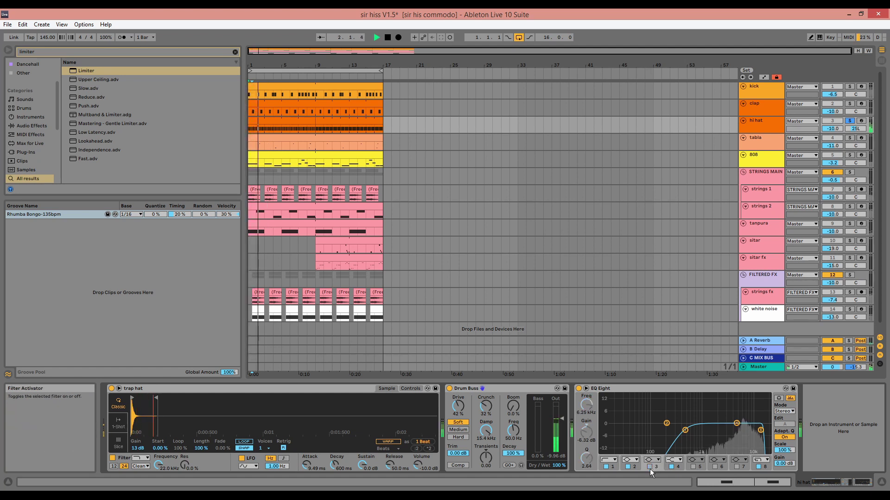
click(650, 467)
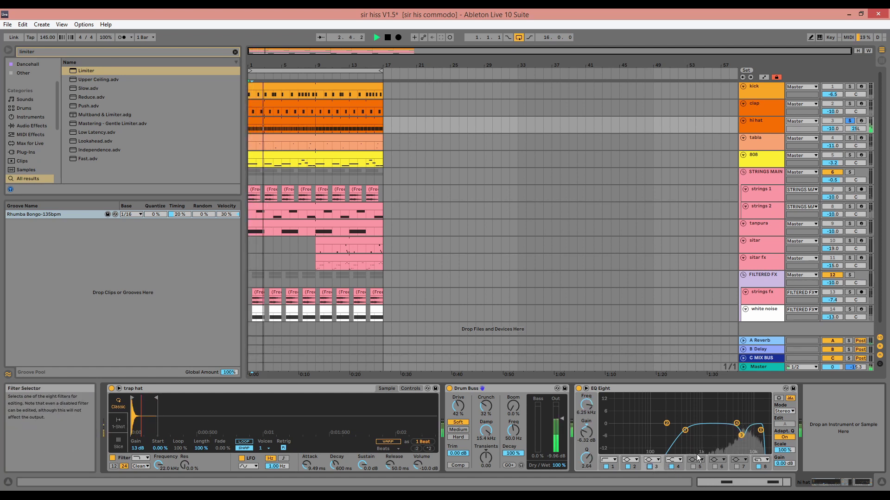
click(761, 430)
click(760, 467)
key(space)
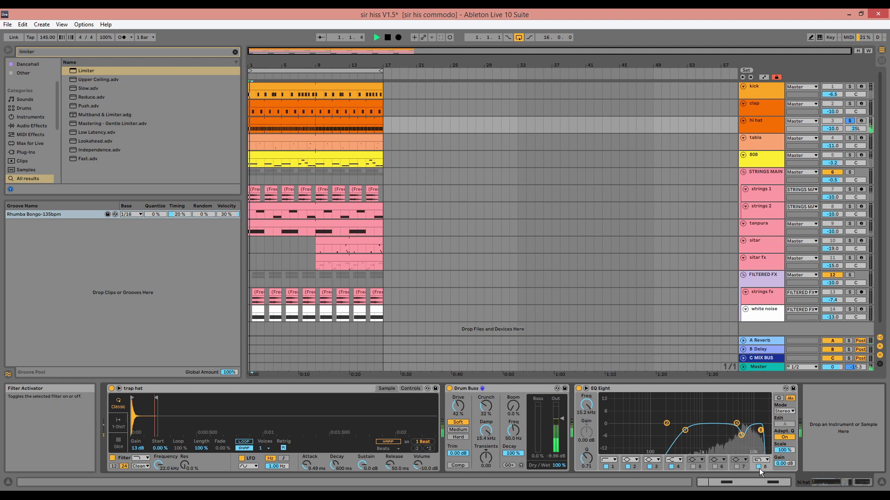
click(759, 468)
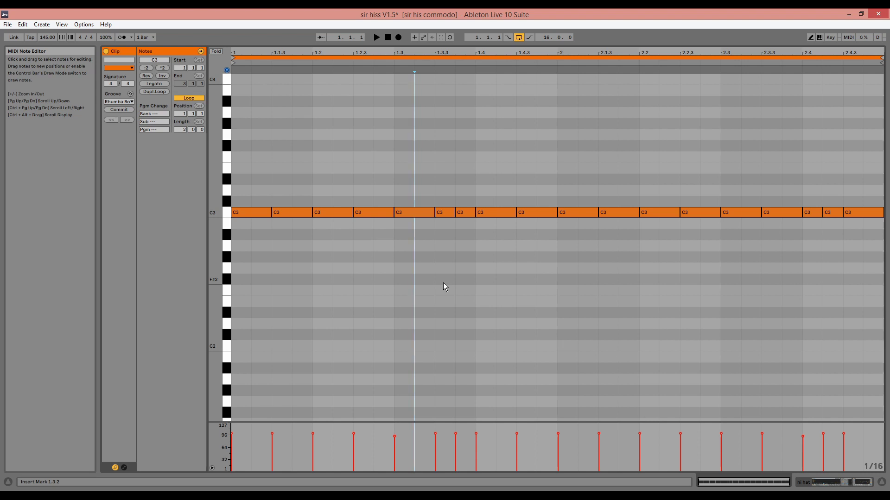
Play the hi-hat's clips to examine their note patterns, and commit the groove to the one-bar clip and undo it
key(space)
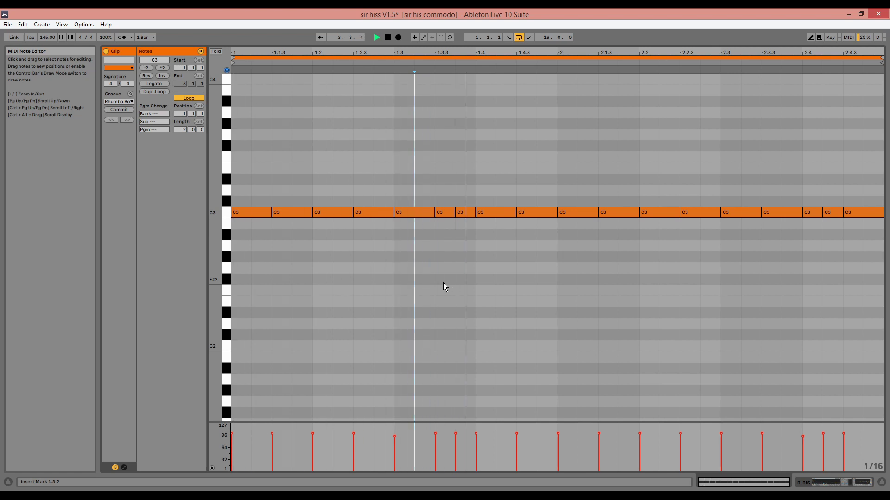
key(space)
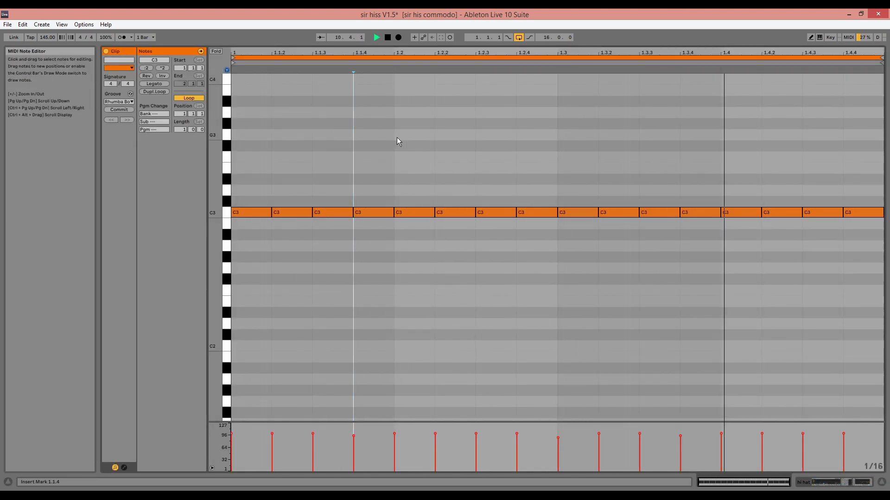
key(space)
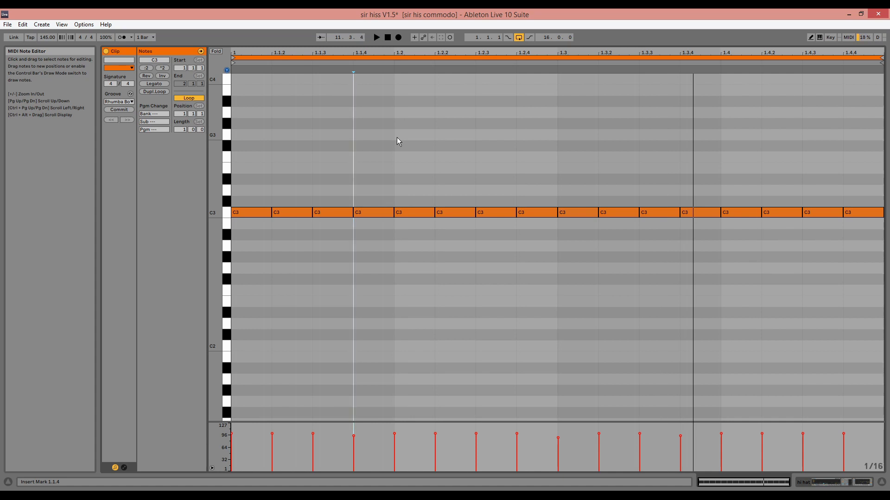
click(122, 110)
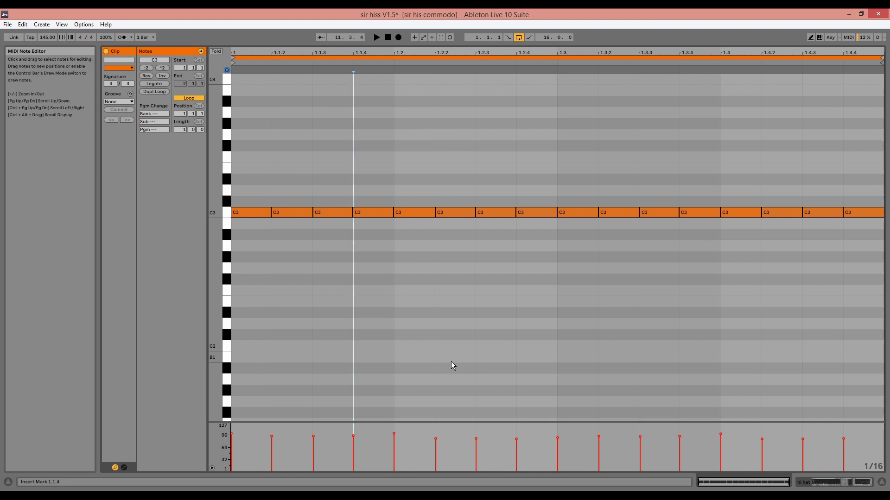
key(ctrl+z)
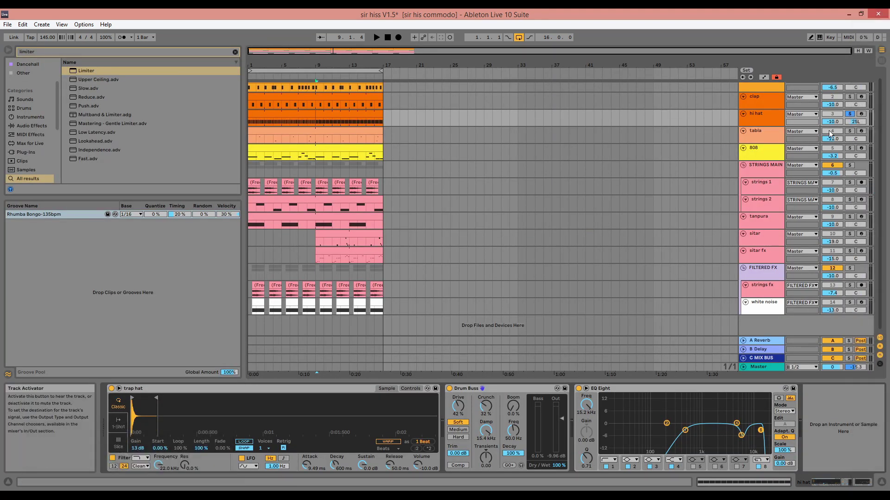
Solo the tabla track, select its clip to show the device chain, and play it
click(850, 131)
click(344, 132)
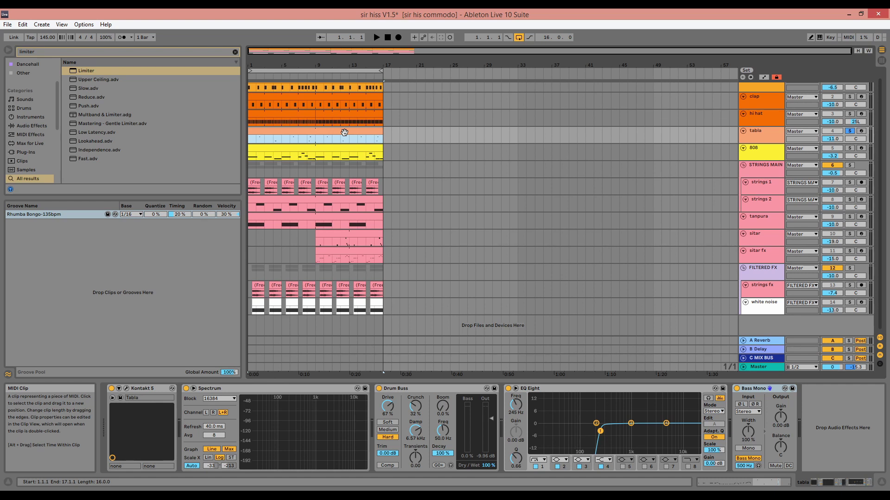
key(space)
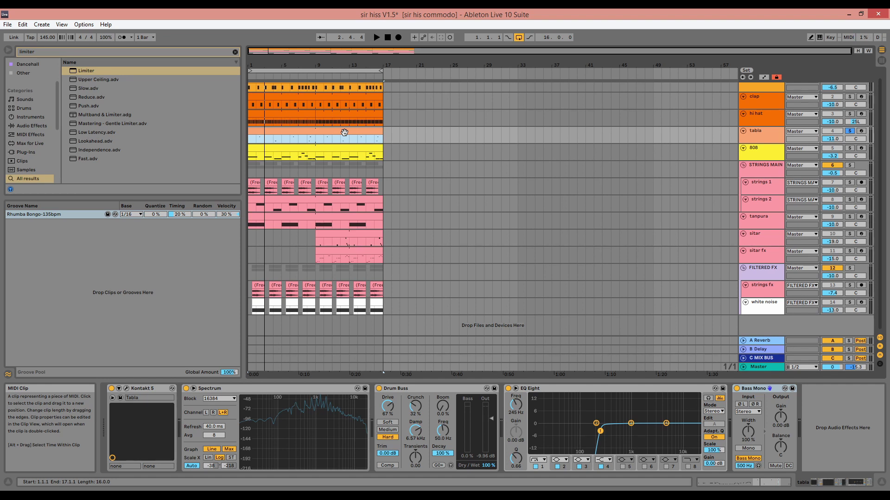
Examine the tabla's Kontakt 5 instrument and its Vintage sound preset, and play the clip while viewing its MIDI notes
click(126, 388)
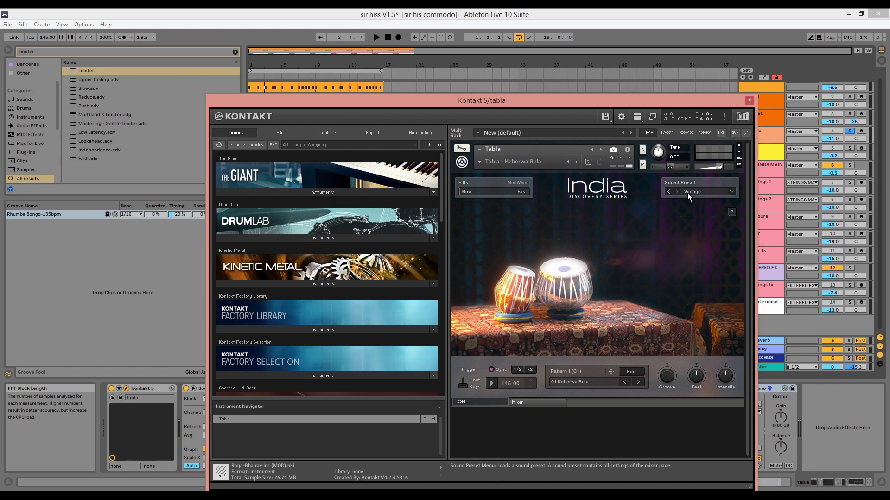
key(shift+Tab)
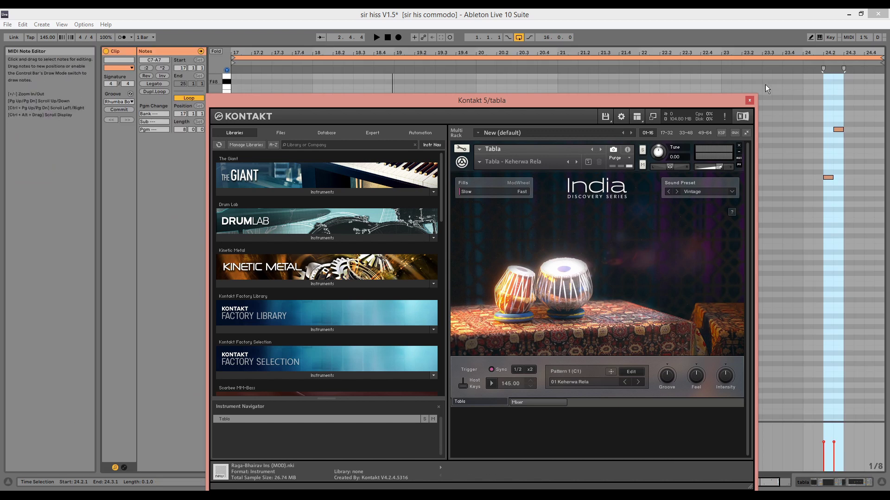
click(749, 101)
key(space)
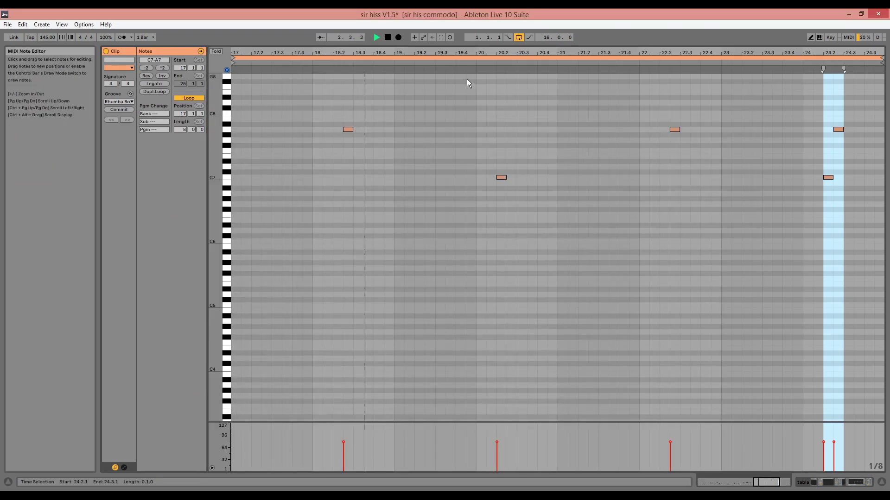
key(space)
click(478, 64)
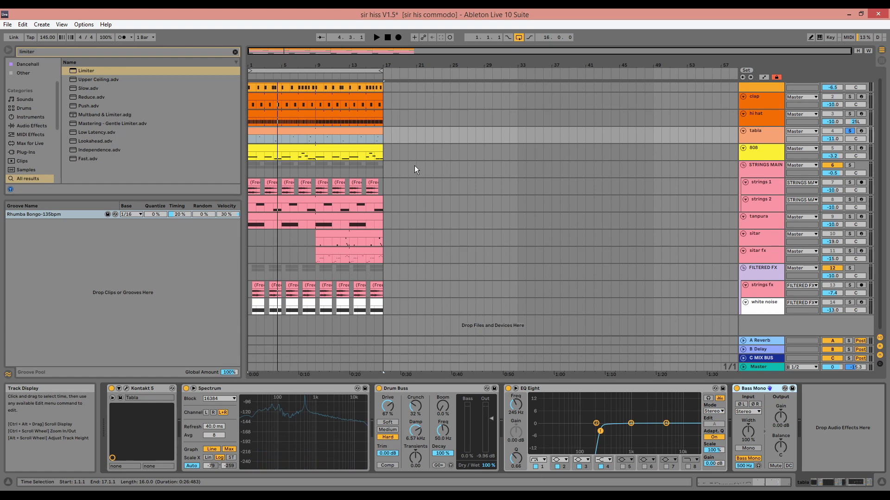
Play the tabla while viewing its frequencies in the expanded Spectrum display, and collapse the display
key(space)
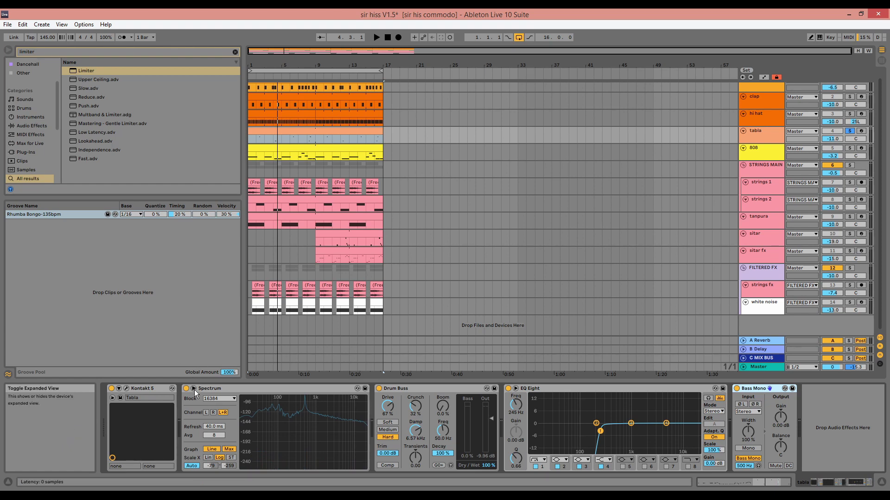
click(194, 389)
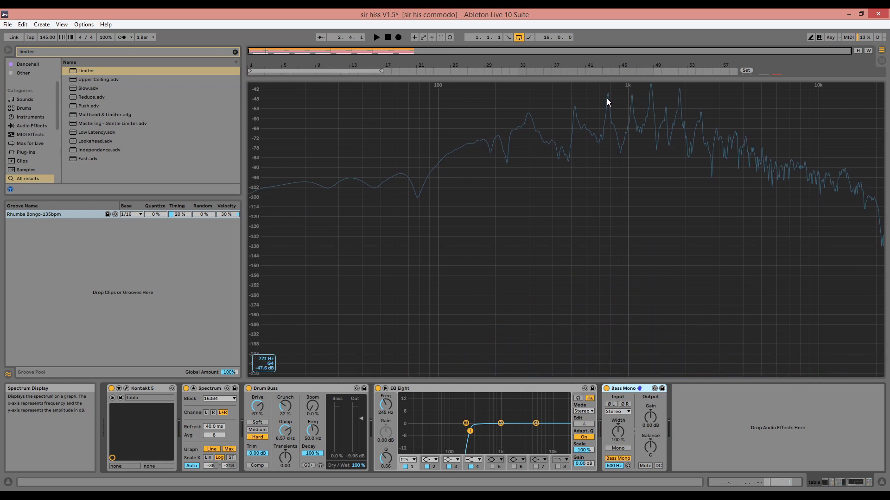
click(195, 388)
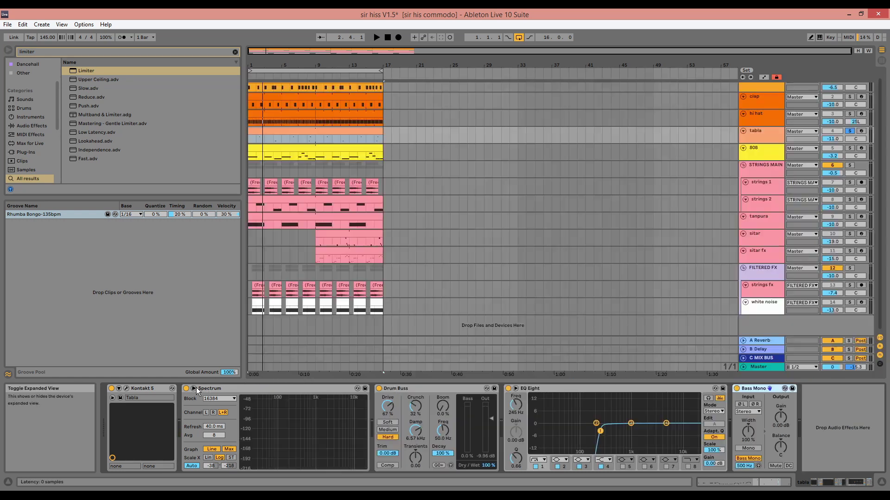
Examine the tabla's Drum Buss, EQ Eight and Bass Mono devices and its clip's MIDI notes
click(438, 388)
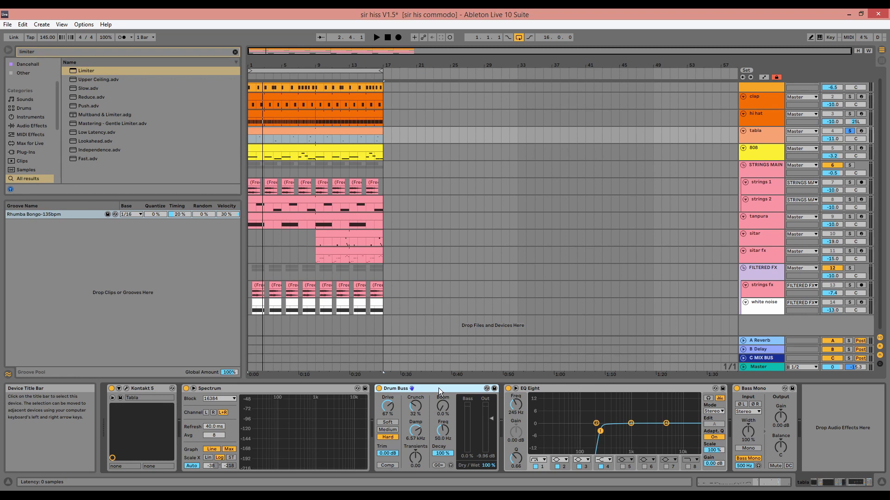
click(552, 392)
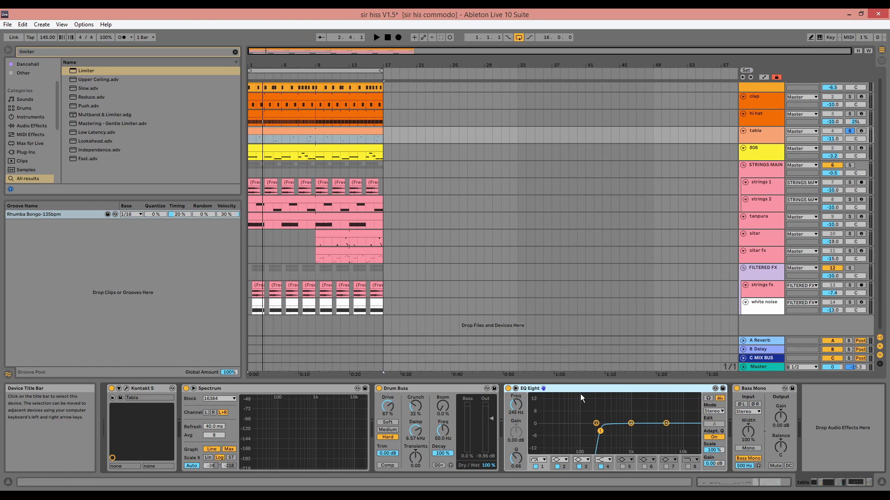
click(758, 389)
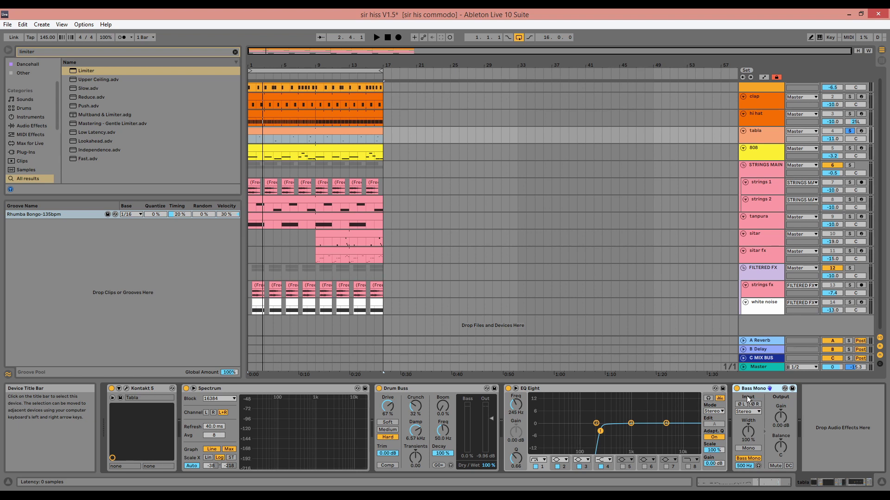
double_click(339, 137)
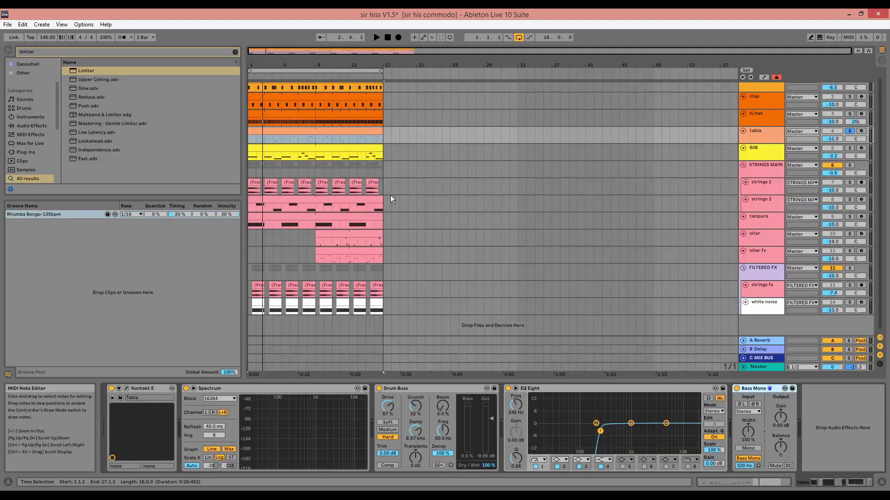
Solo the kick, clap, hi-hat and tabla tracks together and play them as one drum section
scroll(770, 135, up, 1)
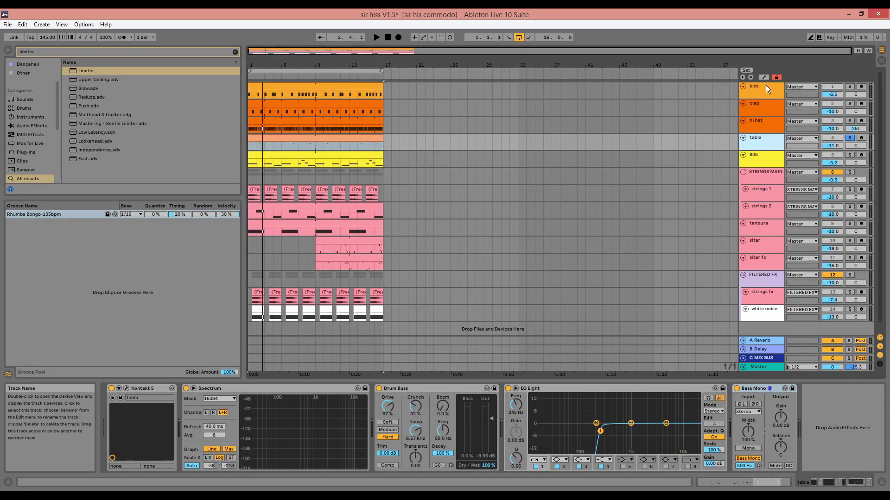
shift+click(765, 85)
click(850, 87)
key(space)
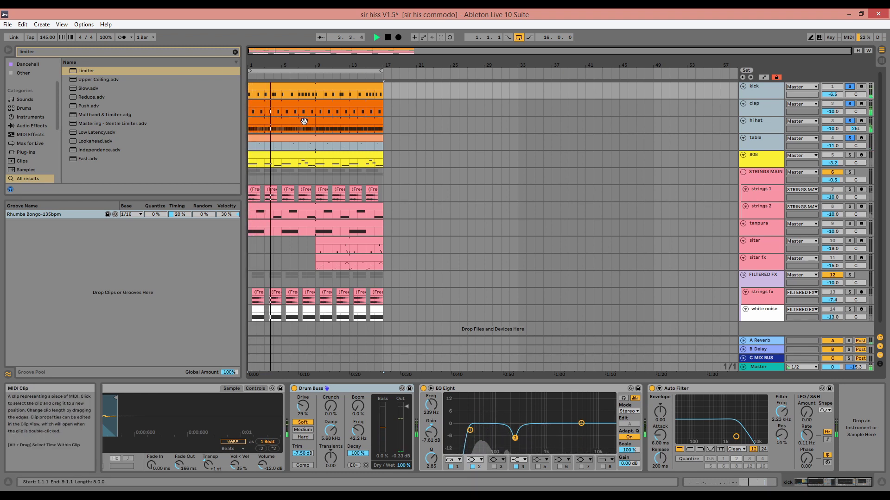
key(space)
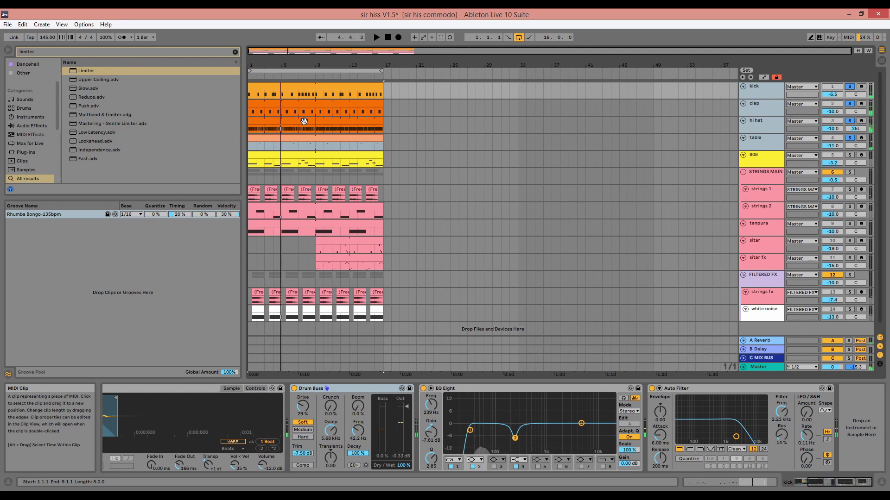
Select the clap, hi-hat and tabla tracks and increase their heights together to show their send levels
click(764, 106)
click(765, 143)
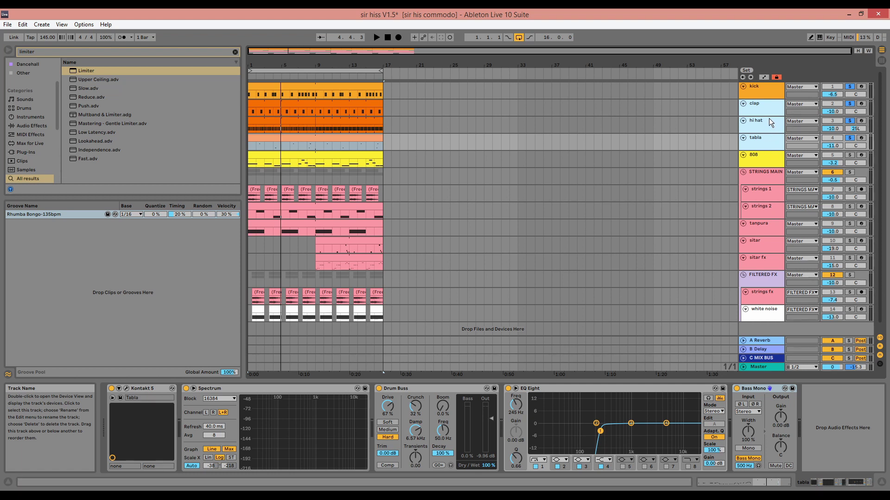
drag(767, 116, 769, 123)
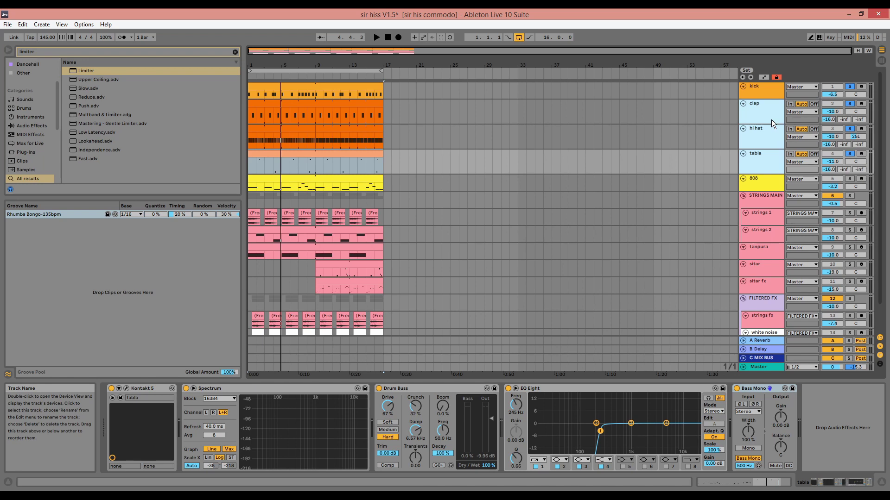
click(771, 119)
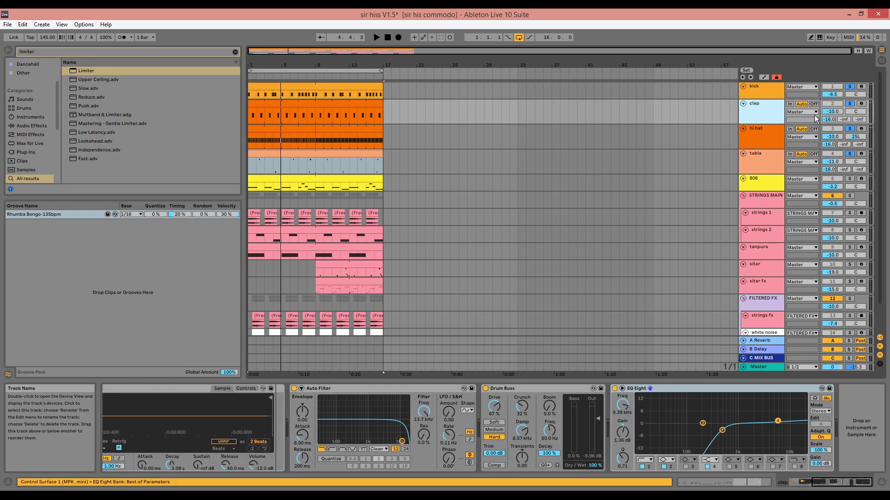
Examine the A Reverb return track's Empty Club reverb and EQ Eight settings
click(765, 340)
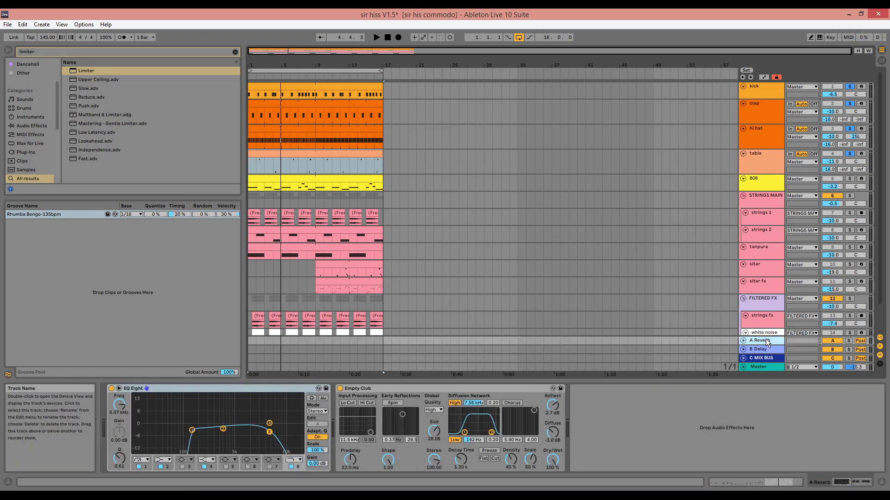
click(355, 389)
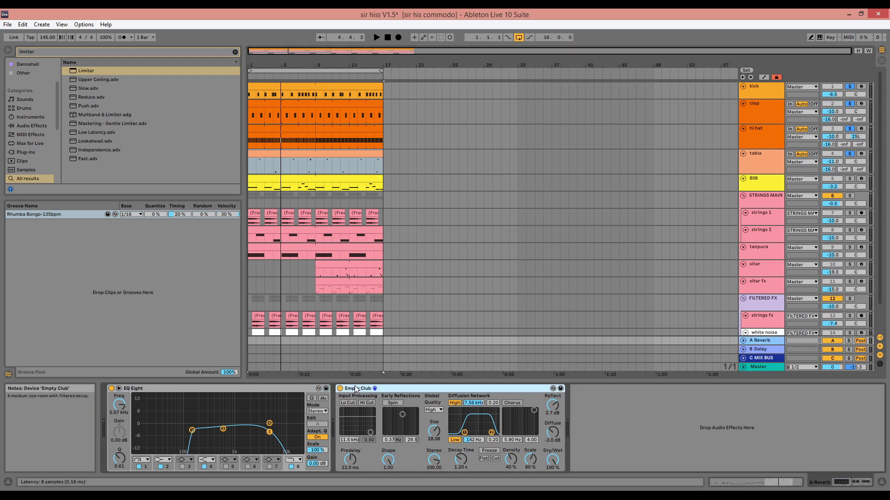
click(241, 389)
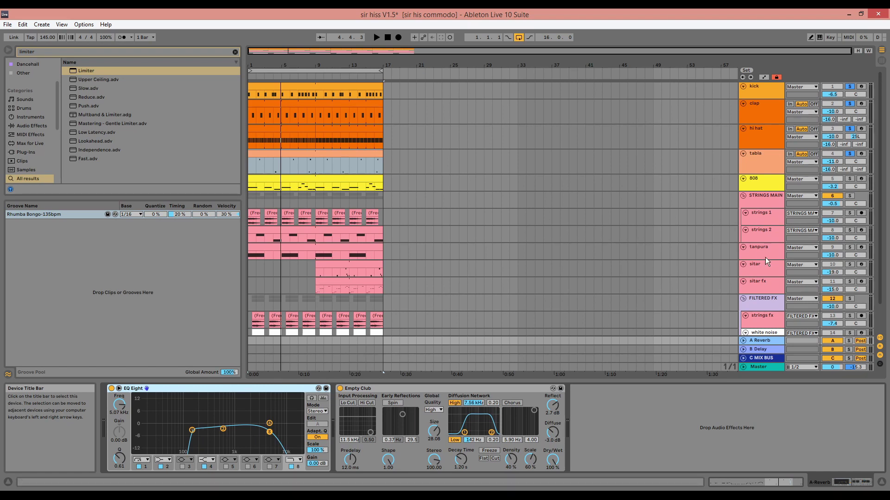
Solo the 808 track and play its clip, and delete the Pitch device from its chain
click(849, 179)
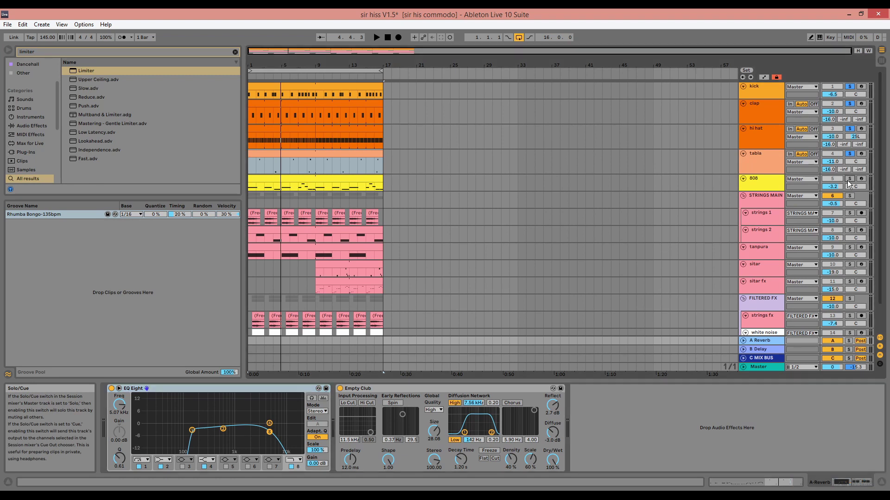
click(361, 179)
key(space)
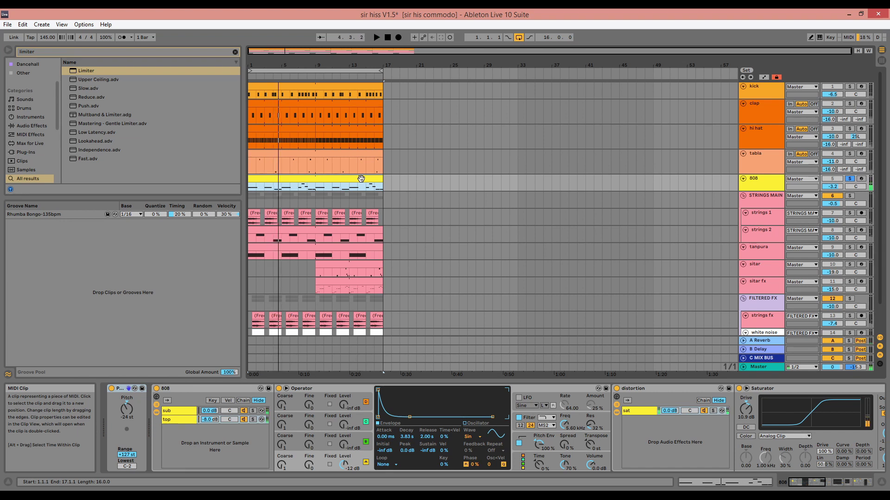
click(129, 391)
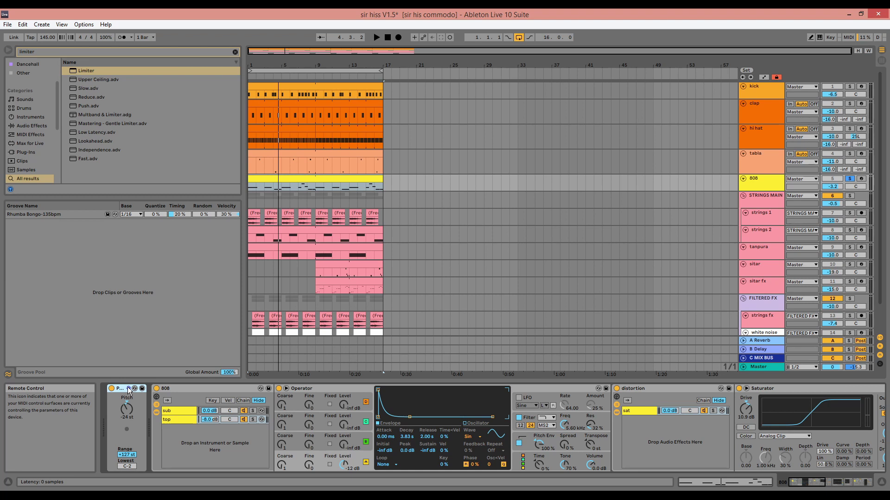
key(Delete)
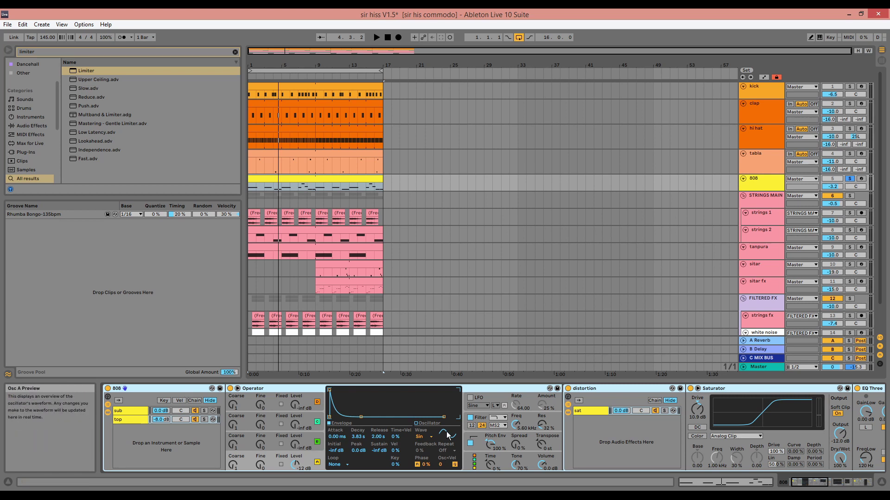
Solo the sub chain in the 808 rack, play it, and examine Operator's volume envelope sustain and decay
click(204, 411)
key(space)
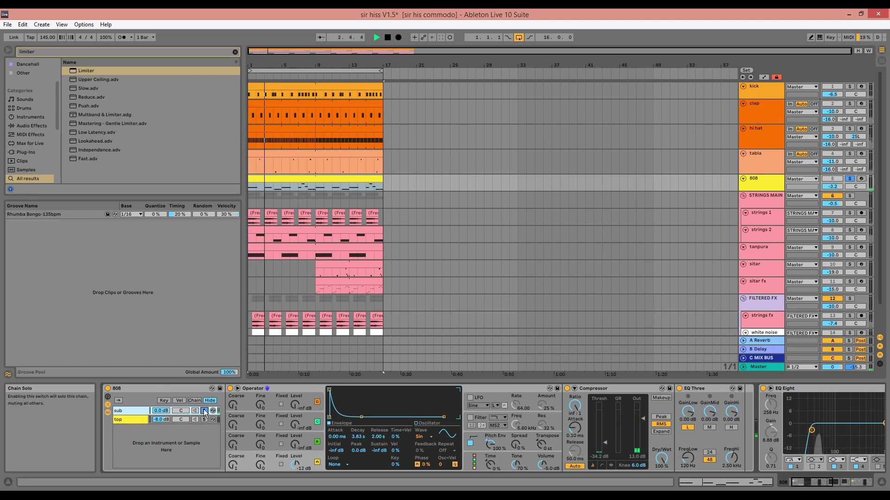
key(space)
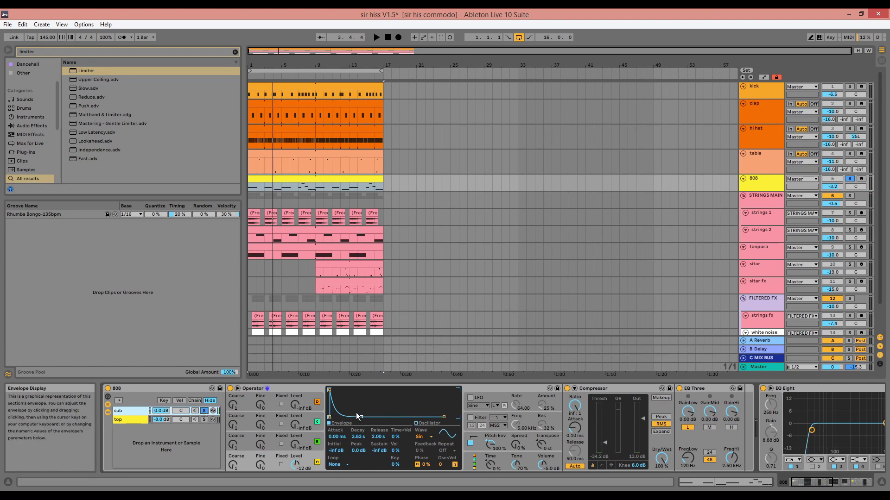
click(379, 451)
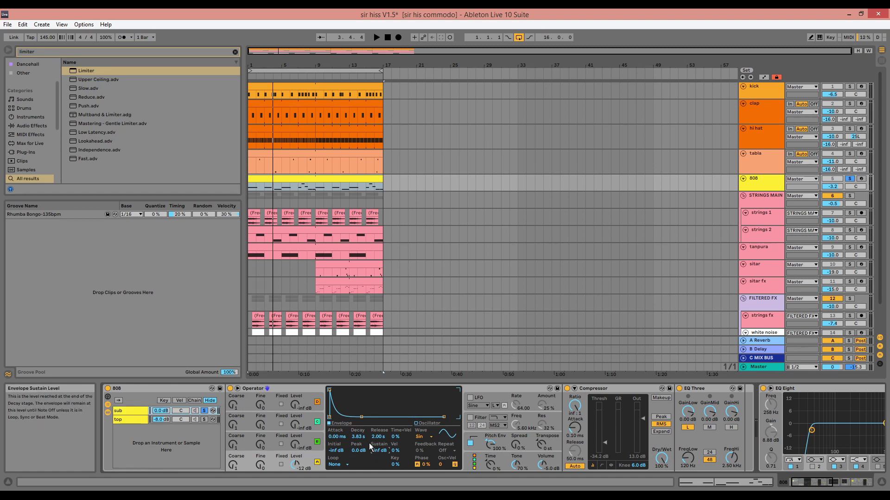
click(359, 437)
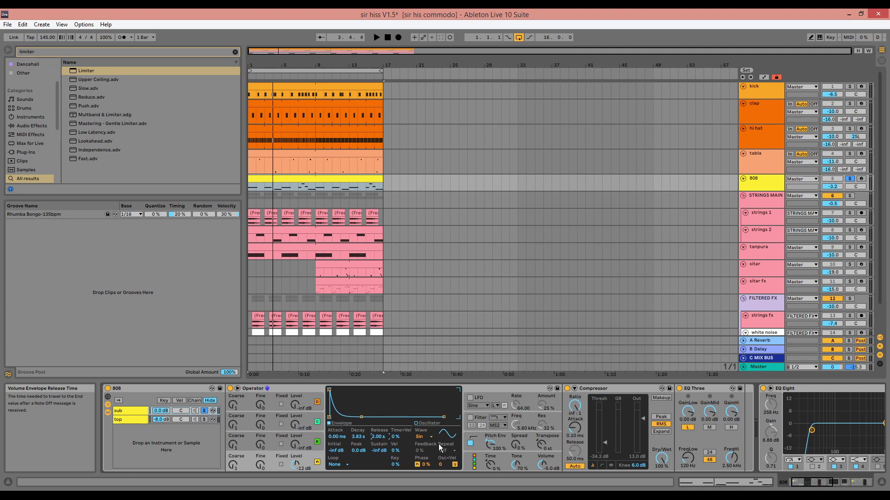
Compare the sub's sound with Operator's pitch envelope switched off and back on, and view Operator's Voices setting
click(479, 449)
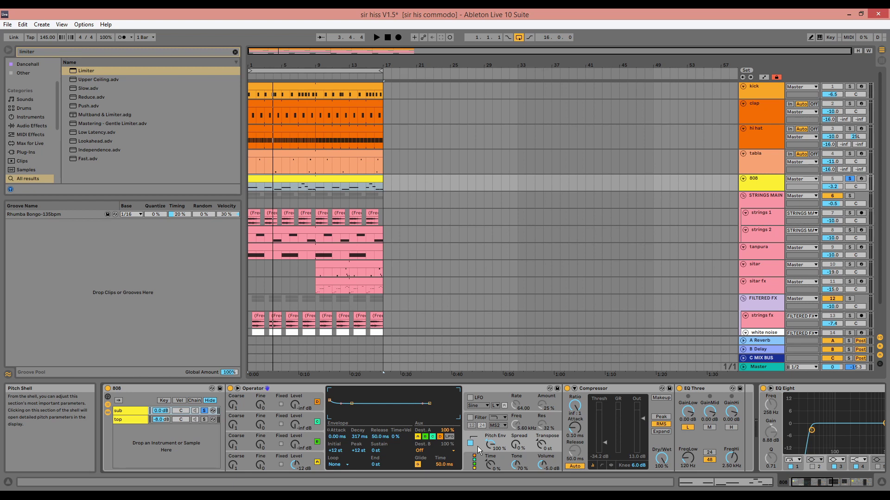
click(470, 444)
key(space)
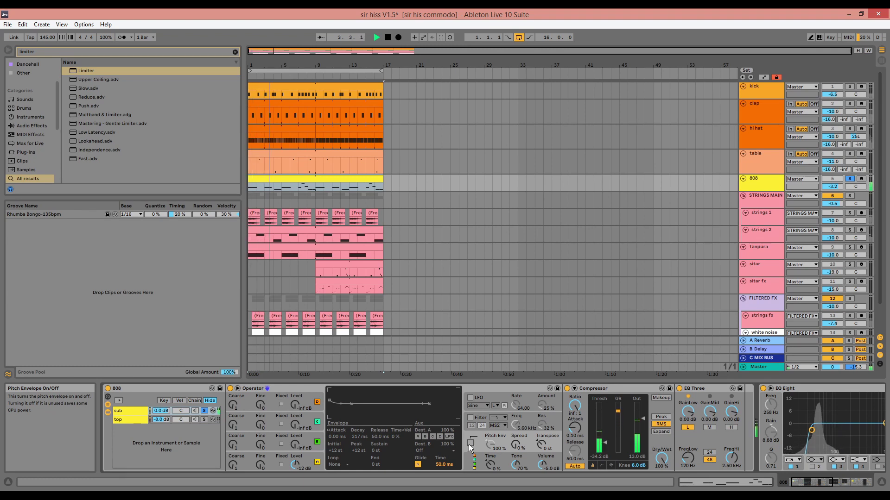
click(469, 443)
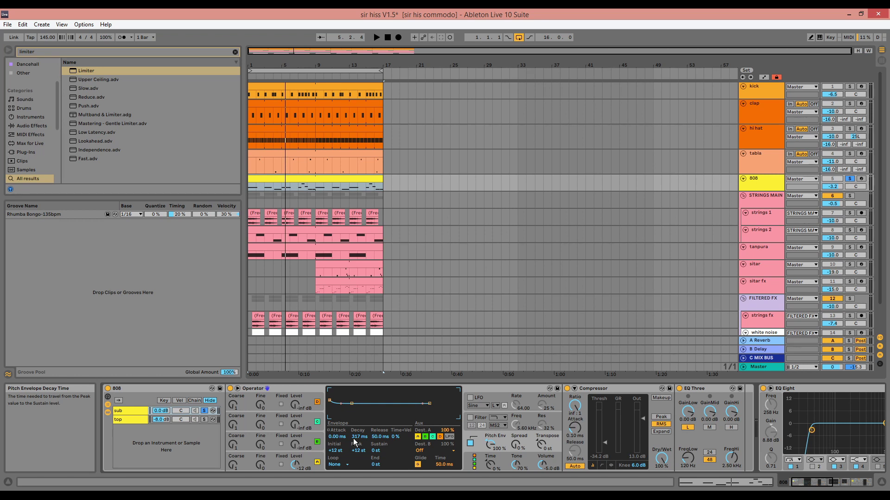
click(504, 458)
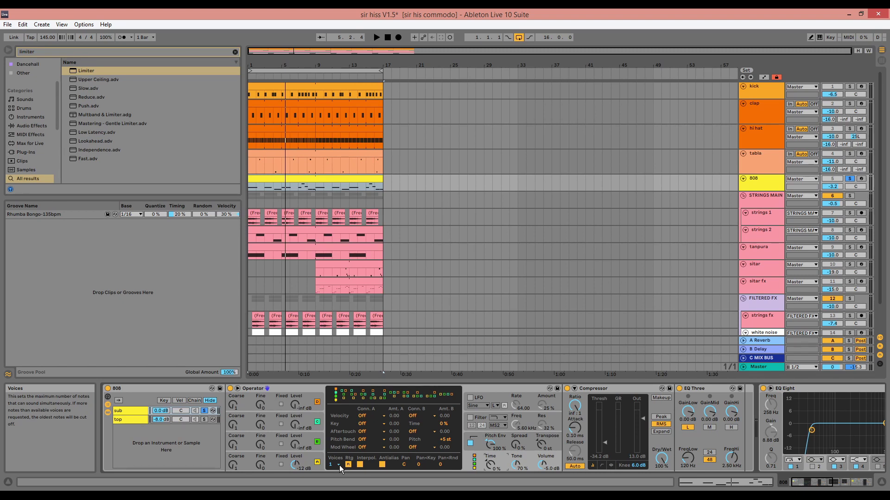
Compare the sub's sound with its Compressor switched off and back on, and examine the EQ Three device
click(591, 391)
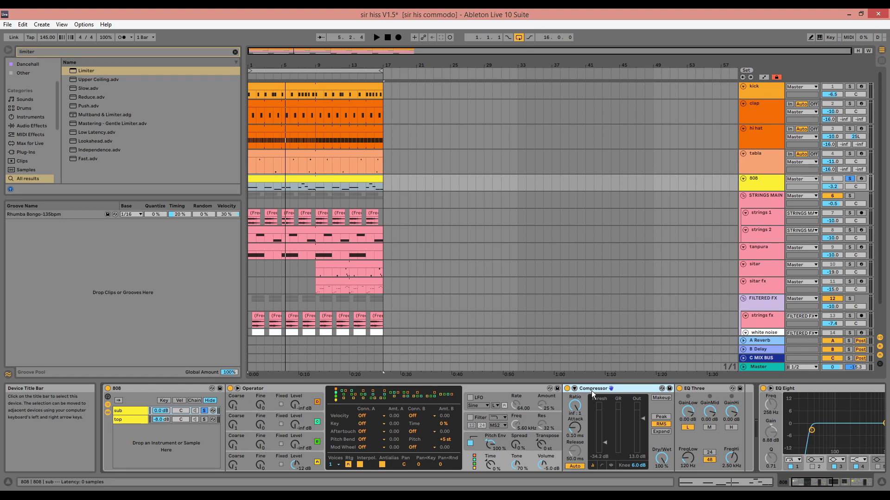
key(space)
click(566, 388)
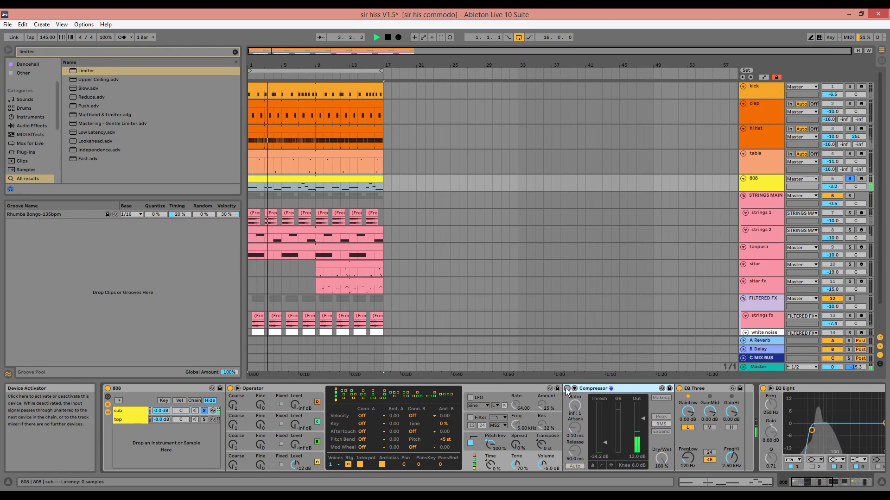
click(566, 388)
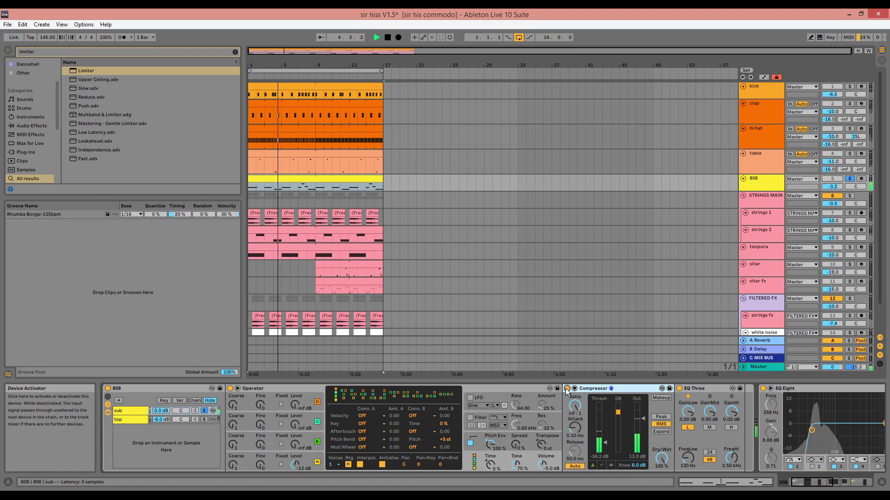
key(space)
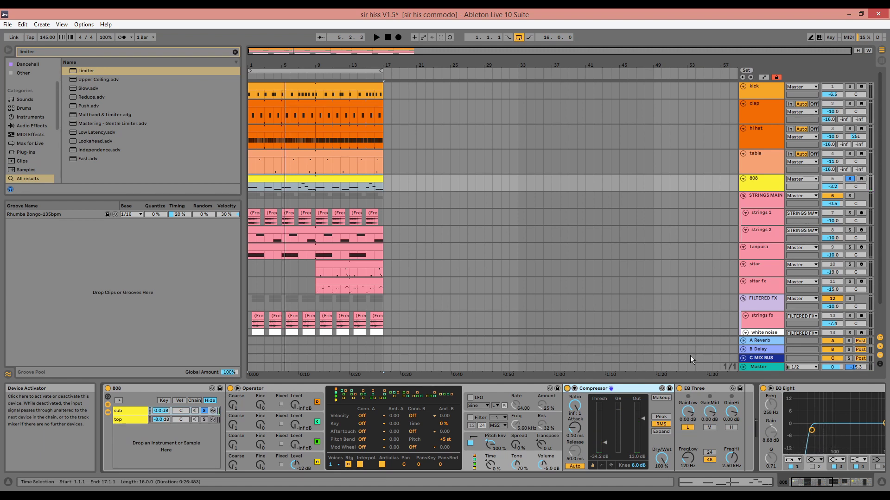
click(703, 389)
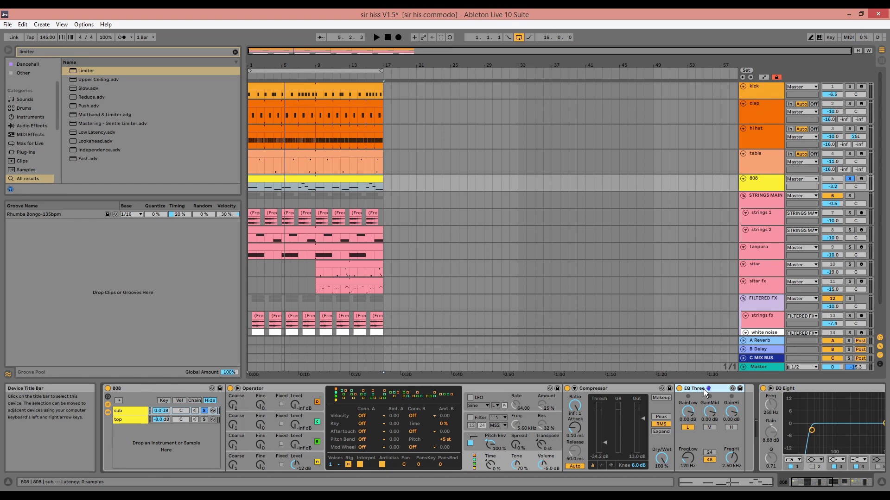
Solo the top chain in the 808 rack instead of the sub and play it
click(205, 420)
key(space)
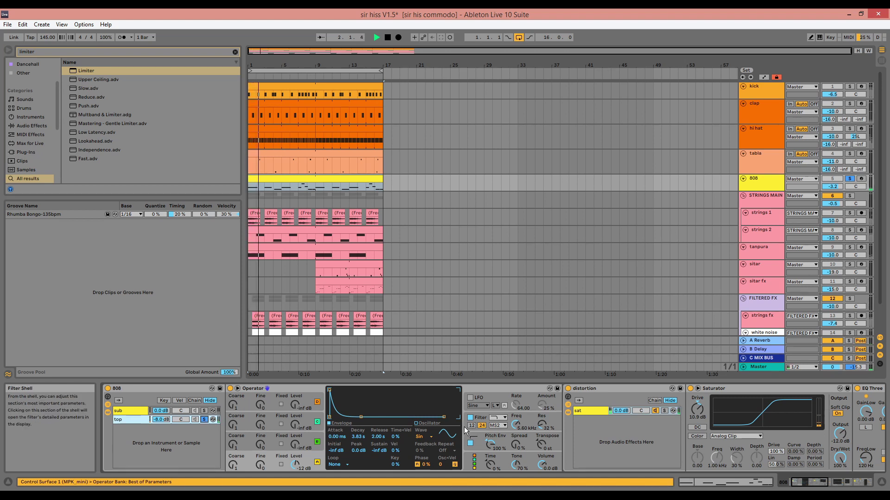
key(space)
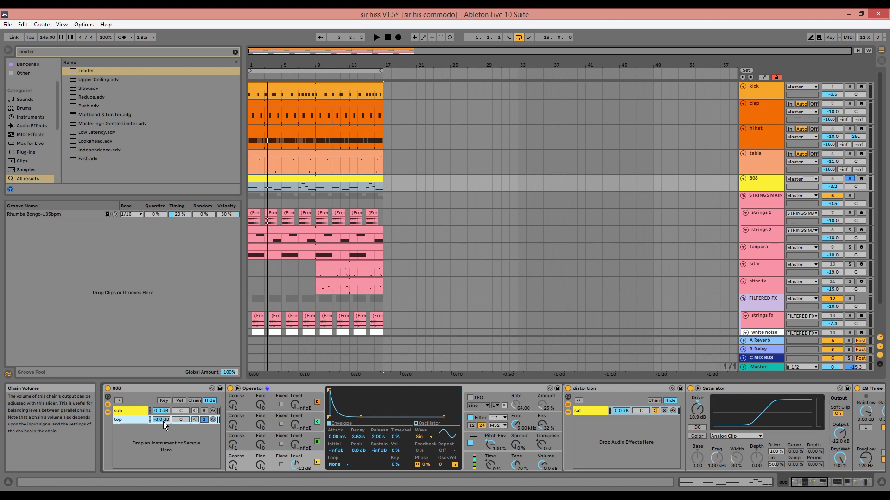
View the filter settings of the top chain's Operator, and play the chain while switching the Saturator off and back on
click(482, 423)
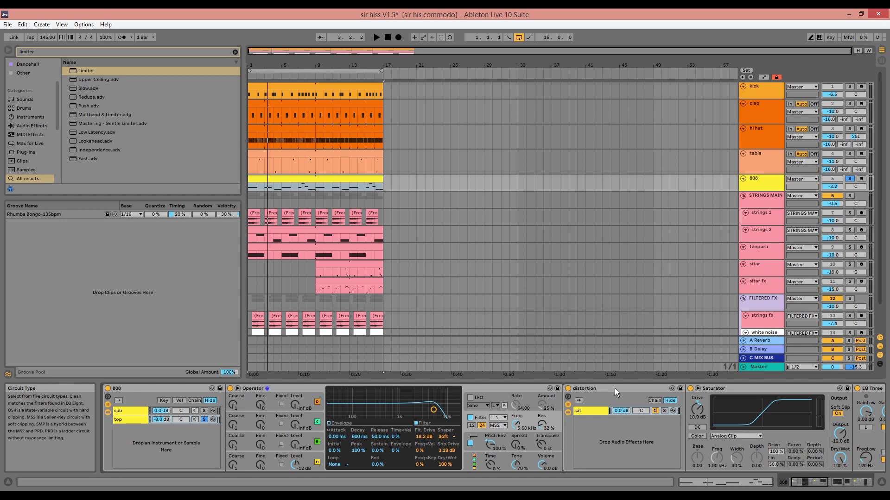
click(752, 391)
key(space)
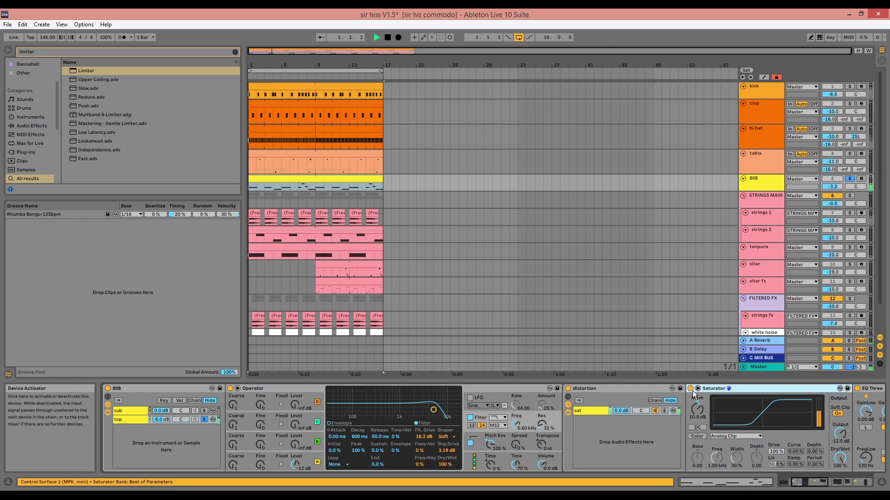
click(690, 389)
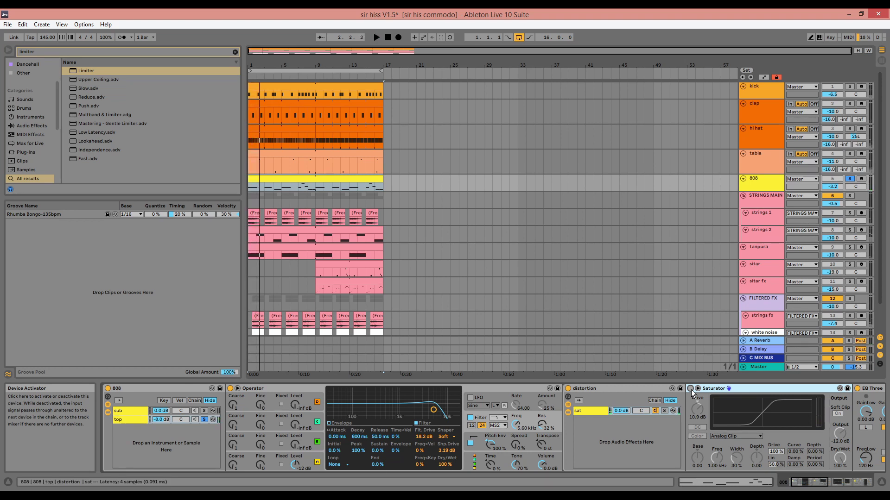
click(690, 389)
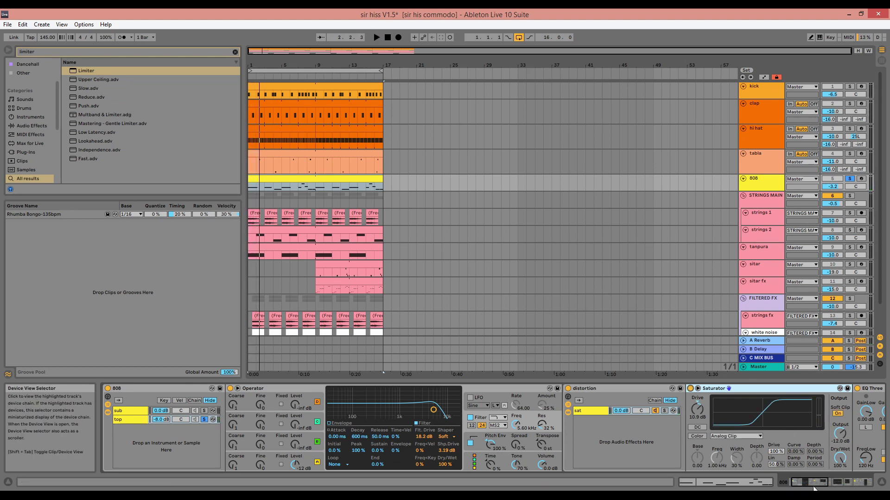
View the EQ Three after the Saturator, and play the top chain with the Saturator bypassed before switching it back on
click(777, 486)
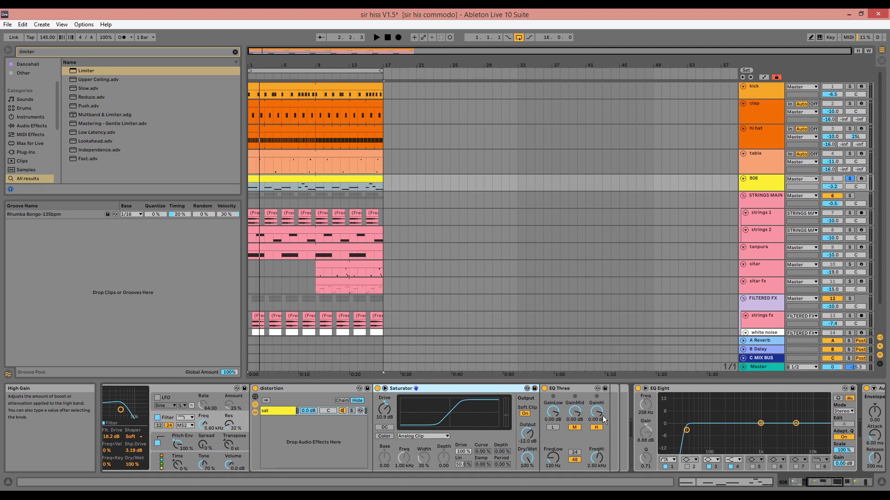
click(378, 388)
key(space)
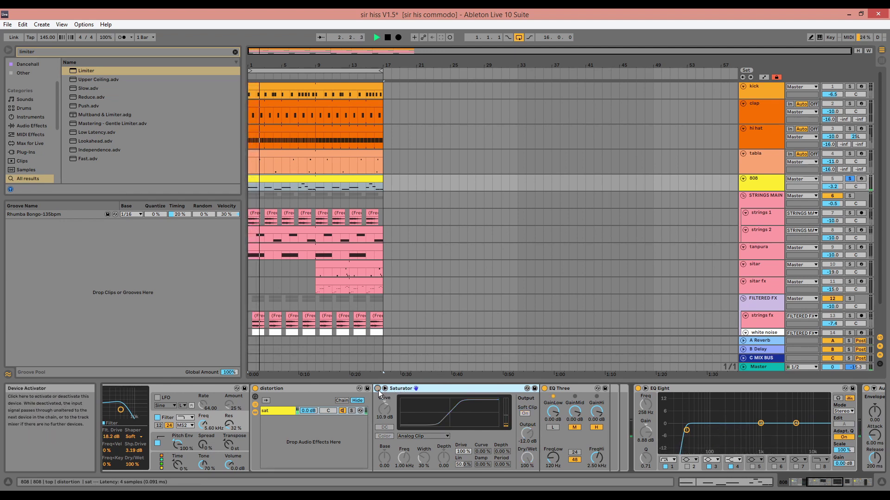
key(space)
click(378, 389)
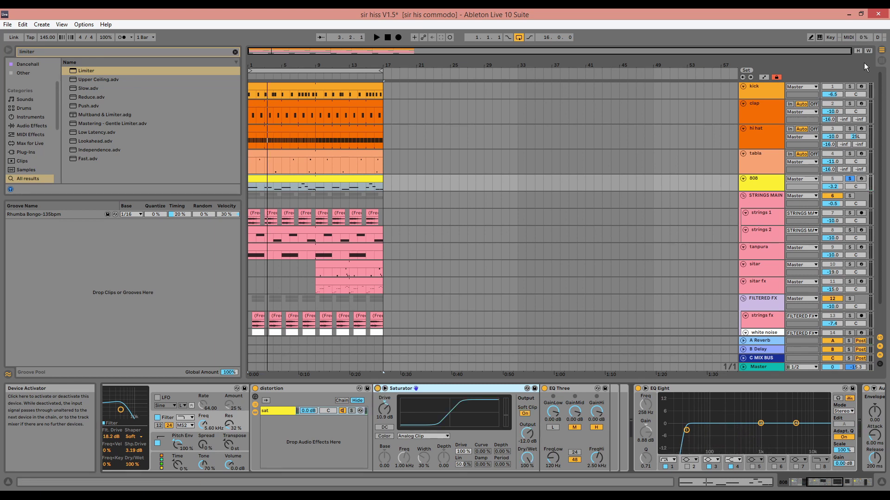
Unsolo the top chain and the 808 track, and compare the full mix with the 808's Saturator off and on
drag(834, 488, 817, 487)
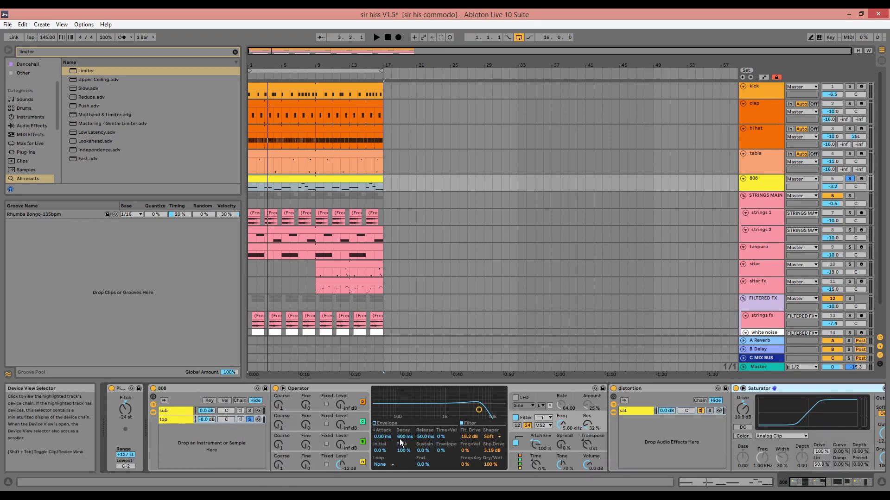
key(space)
click(850, 179)
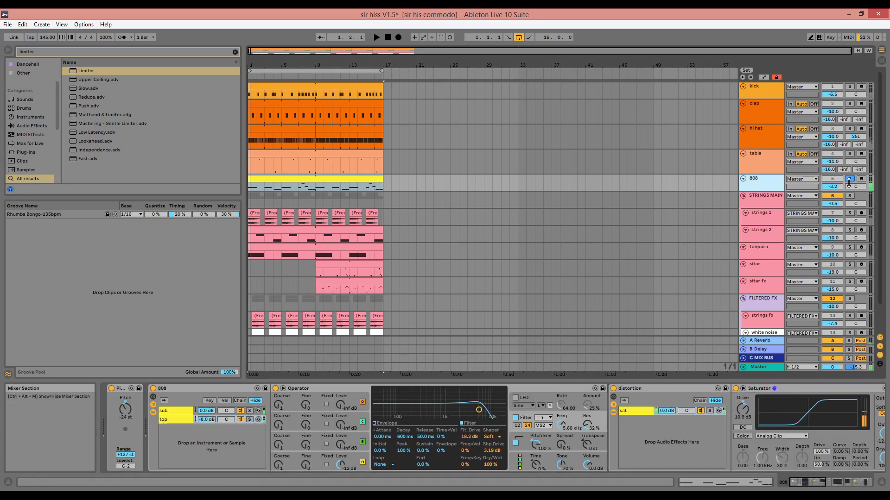
key(space)
key(space)
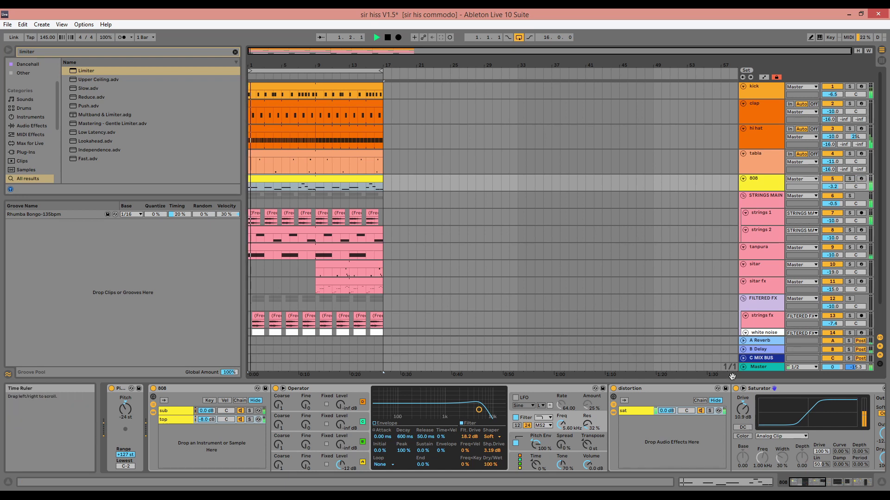
click(736, 389)
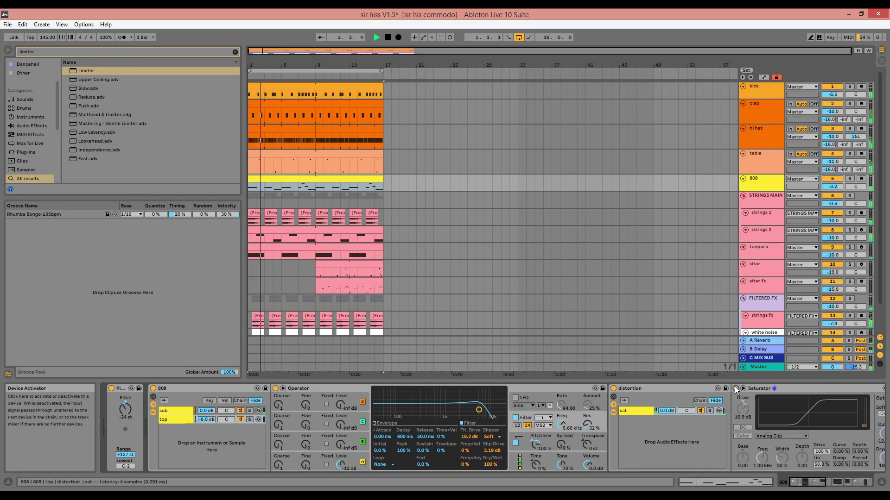
click(736, 388)
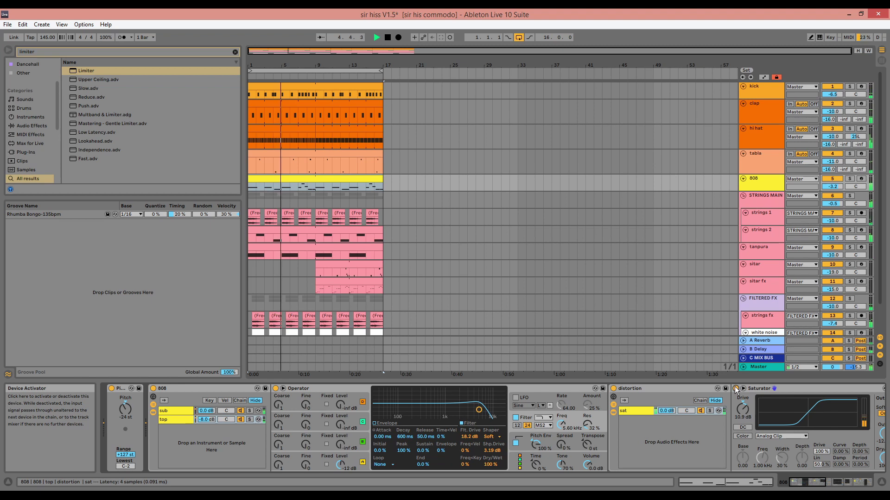
key(space)
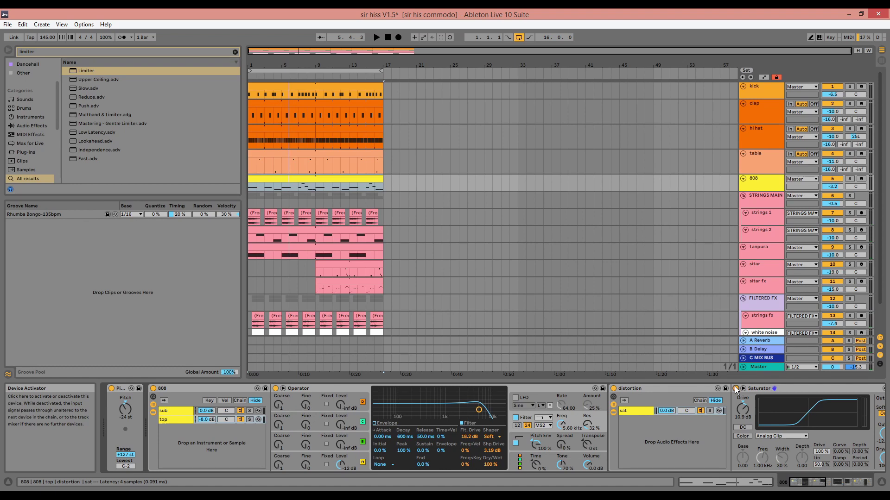
Examine the 808's EQ Eight and Auto Filter, and compare the soloed 808 with the Auto Filter off and on
drag(809, 482, 845, 479)
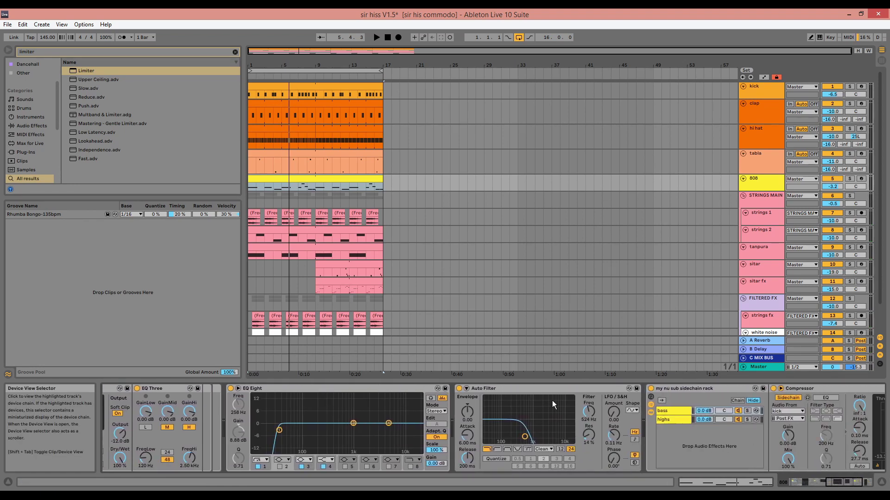
click(415, 387)
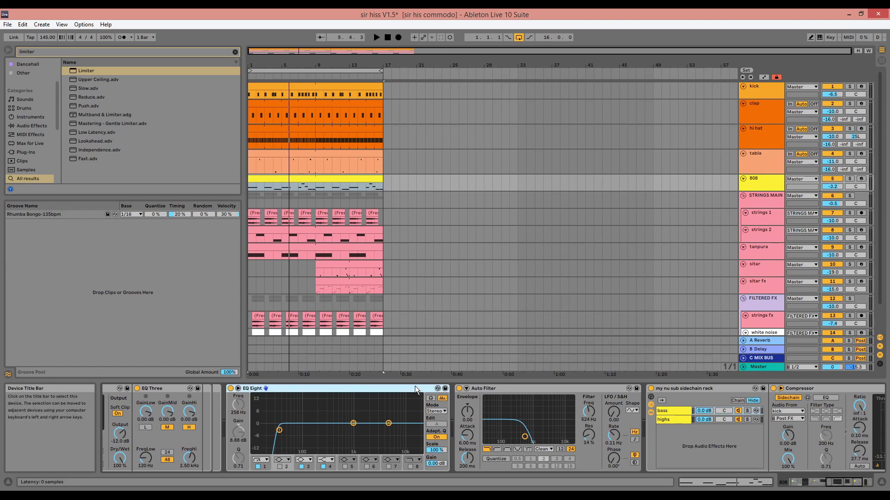
click(476, 390)
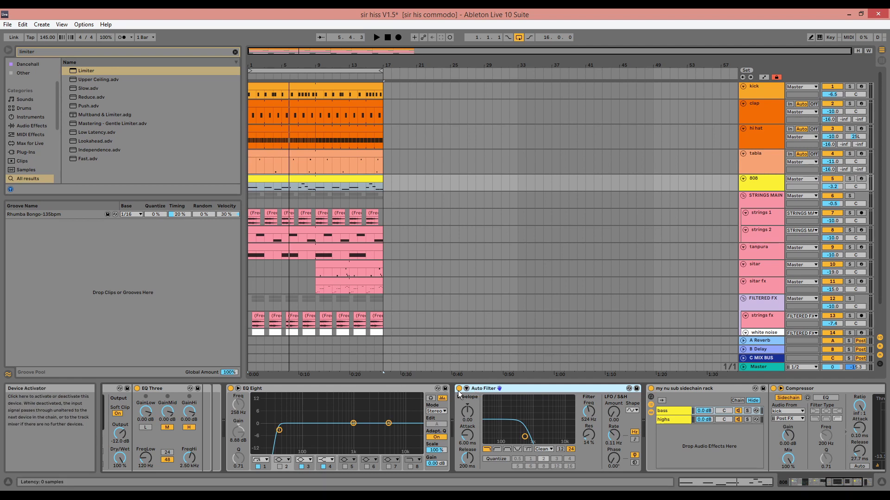
key(space)
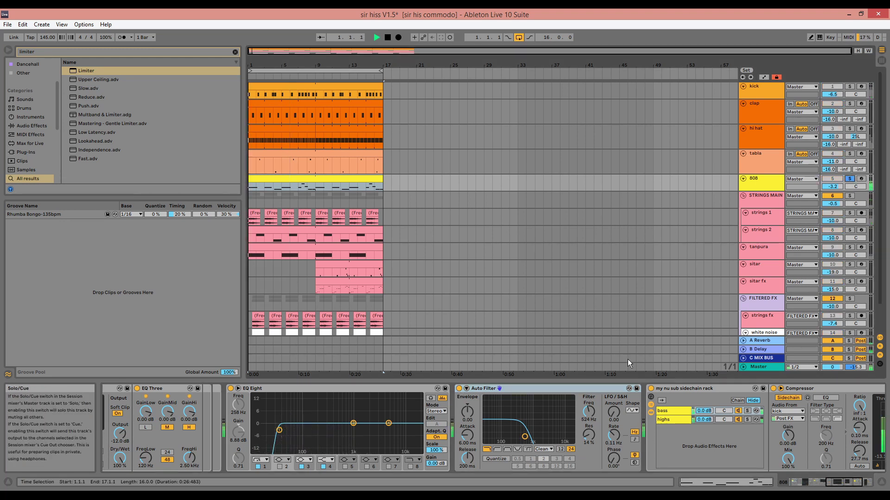
click(459, 389)
click(459, 389)
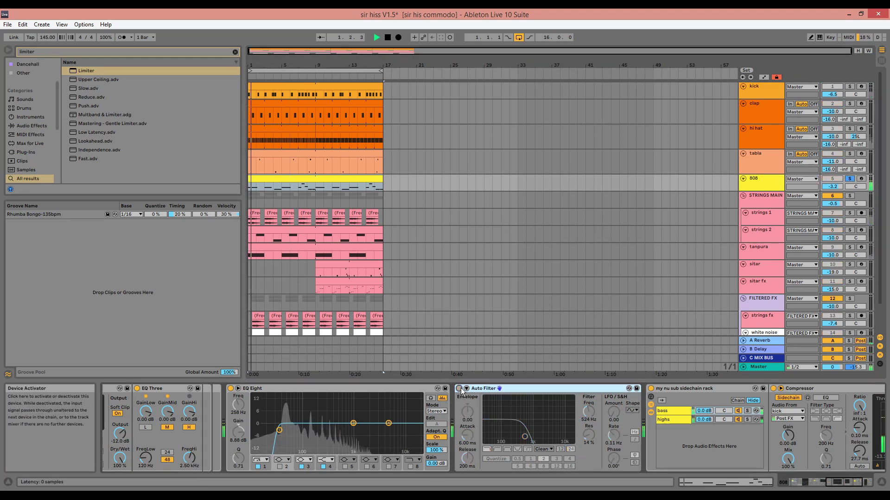
key(space)
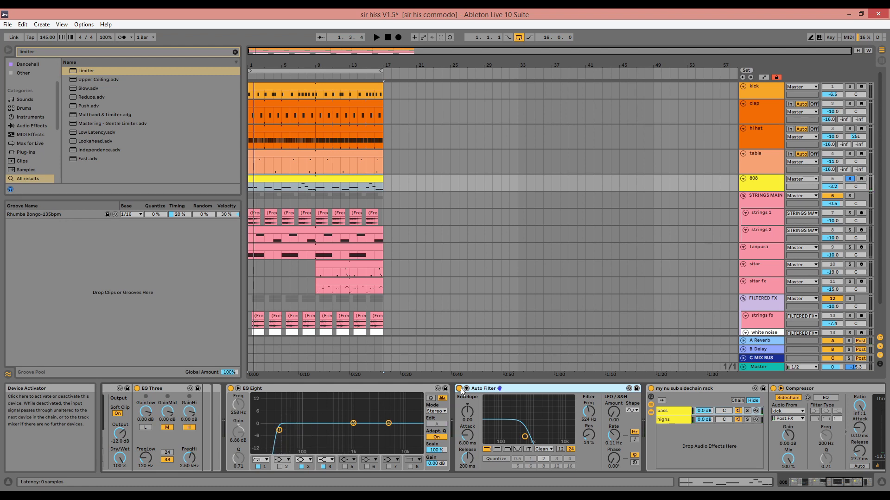
Examine the 808's "my nu sub sidechain rack" with its Compressor, and view the notes of the 808 MIDI clip
click(834, 484)
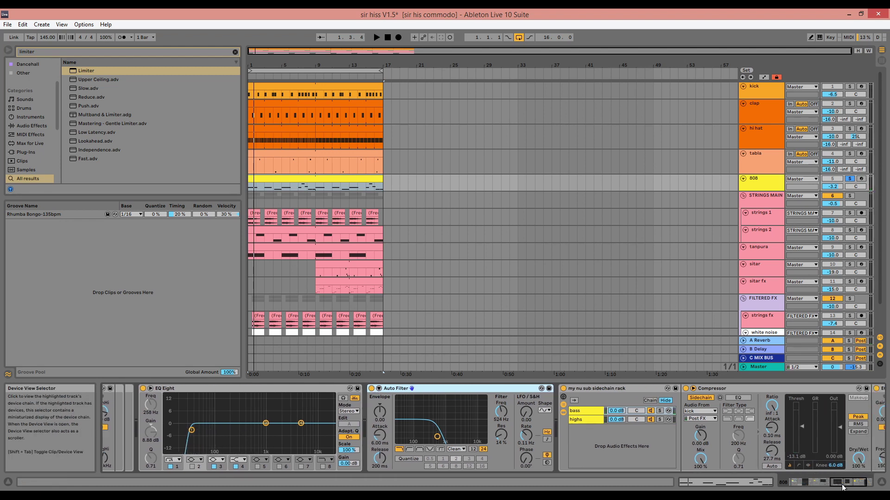
click(540, 385)
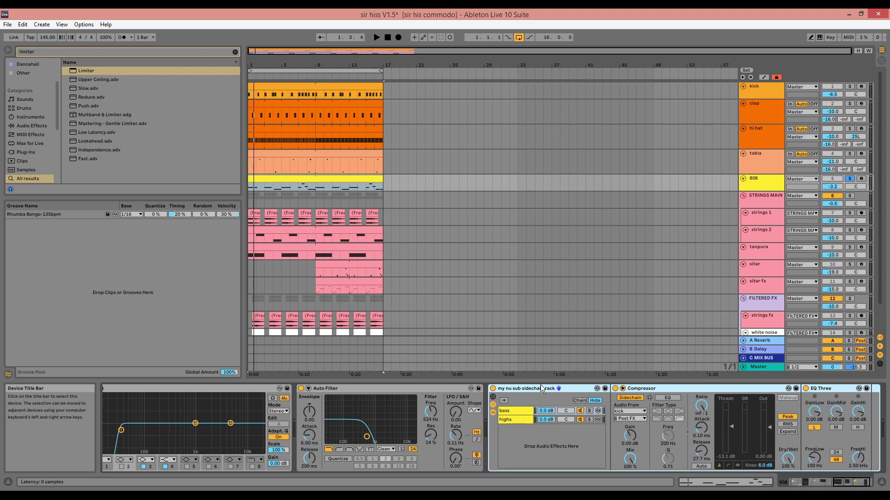
double_click(308, 183)
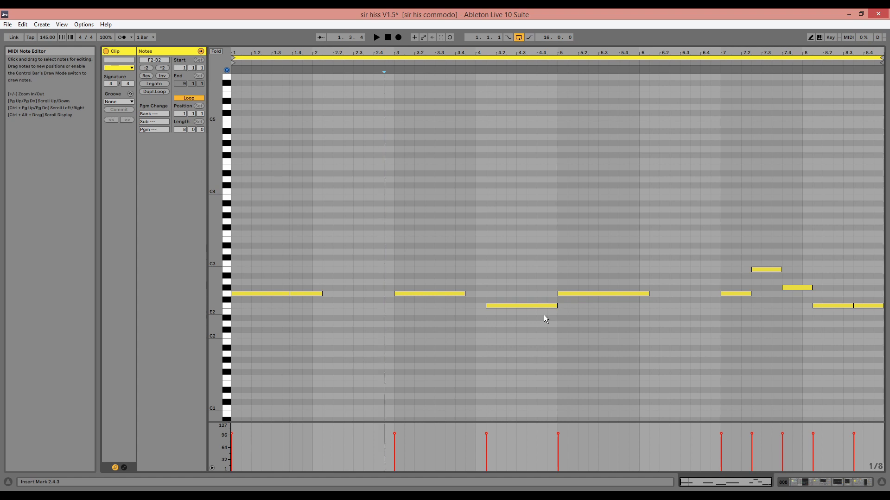
key(Tab)
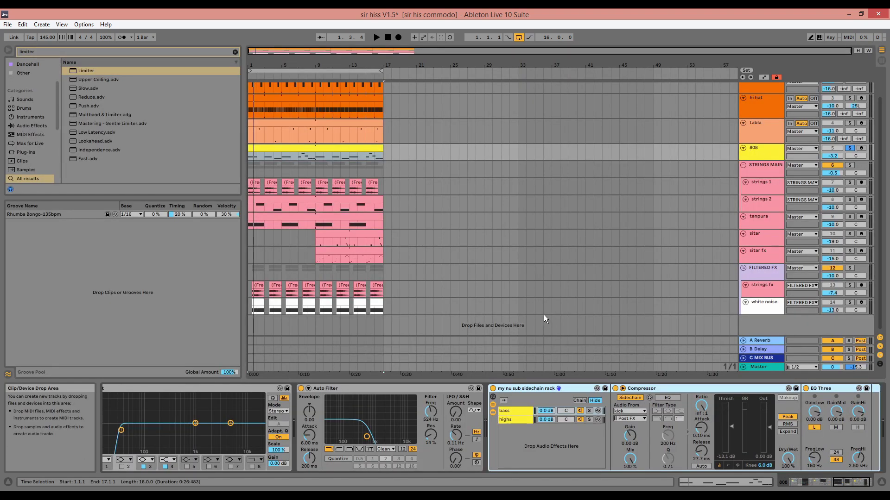
Solo the kick together with the 808, play them, and open the 808 MIDI clip to compare the patterns
scroll(865, 75, up, 3)
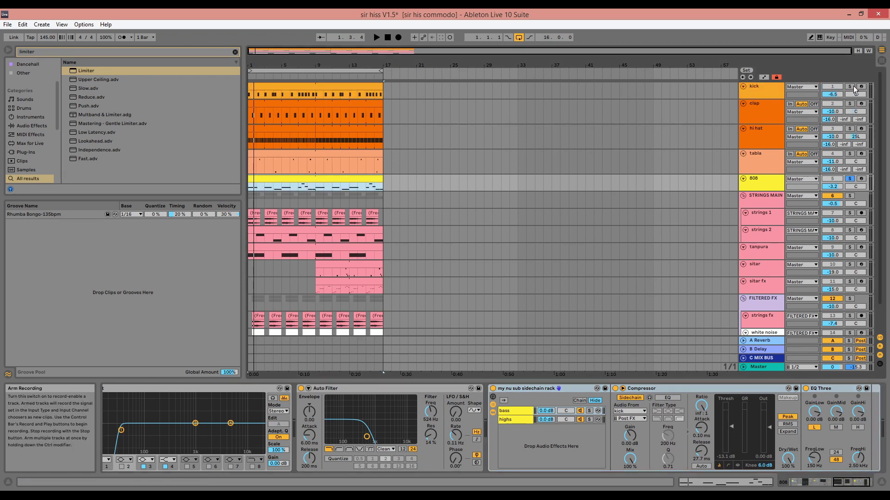
ctrl+click(849, 86)
key(space)
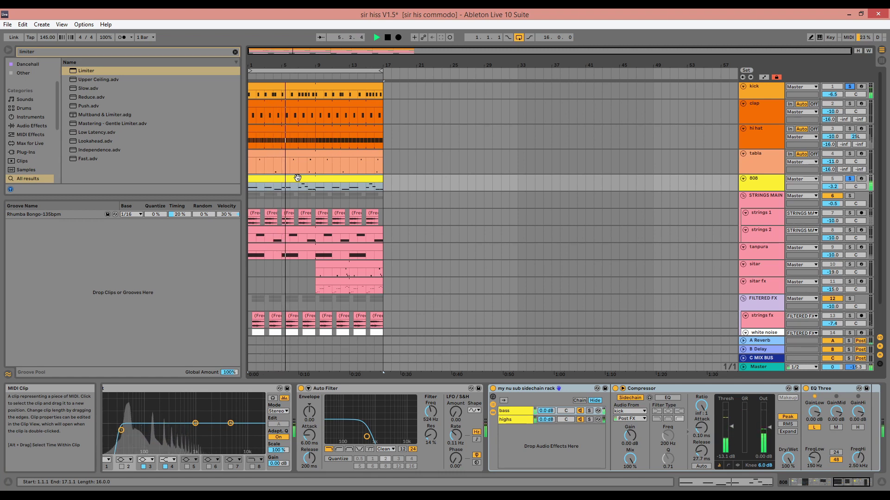
double_click(298, 178)
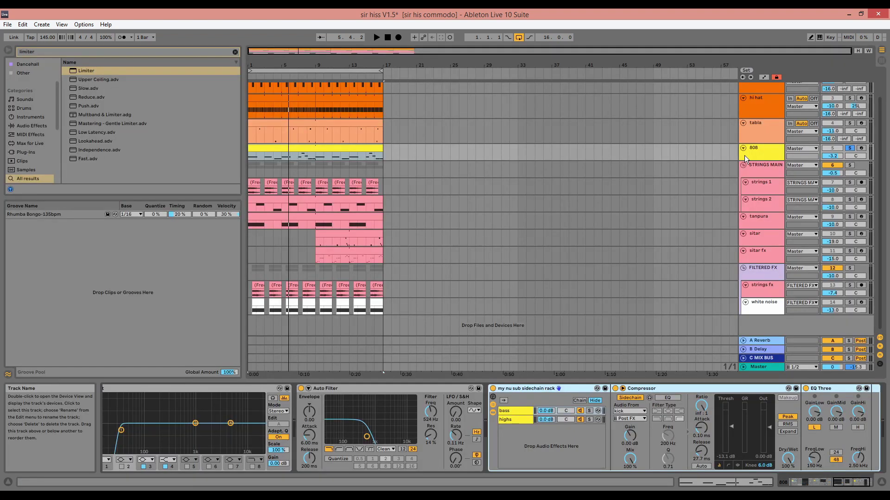
Increase the 808 track's height, and solo the STRINGS MAIN group and play it from bar 1
drag(770, 160, 775, 164)
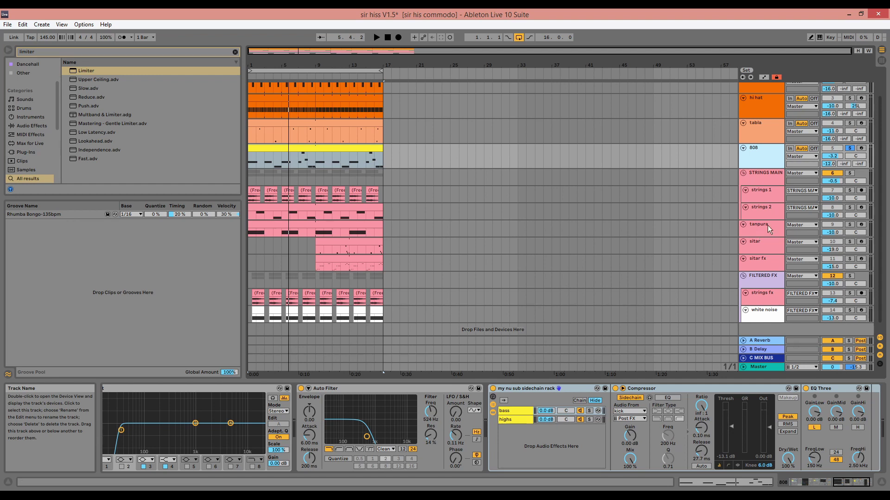
click(850, 172)
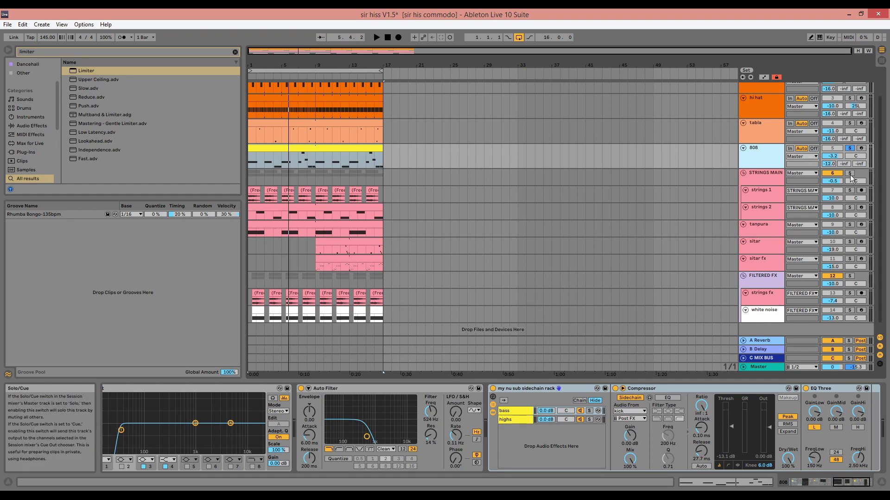
click(249, 176)
key(space)
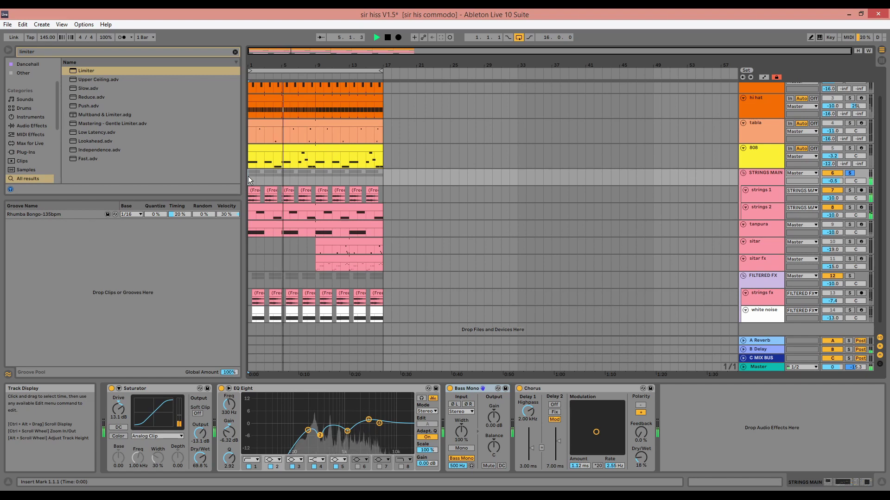
key(space)
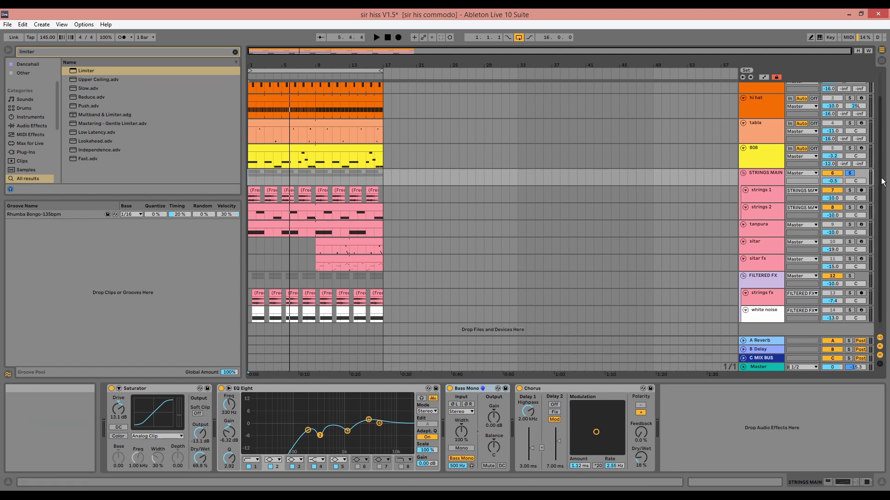
Solo the strings 2 track and examine its Kontakt 5 instrument Raga-Bhairav Ins (MOD) and the Tune control
click(850, 207)
click(772, 210)
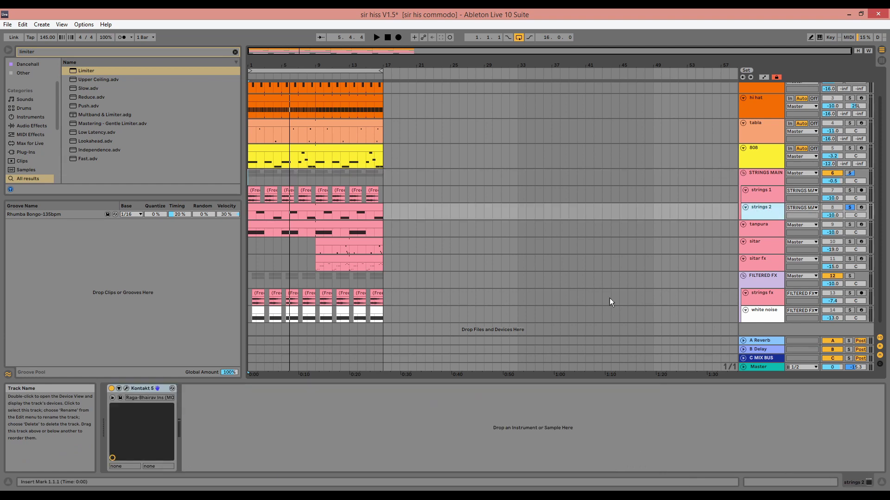
click(126, 388)
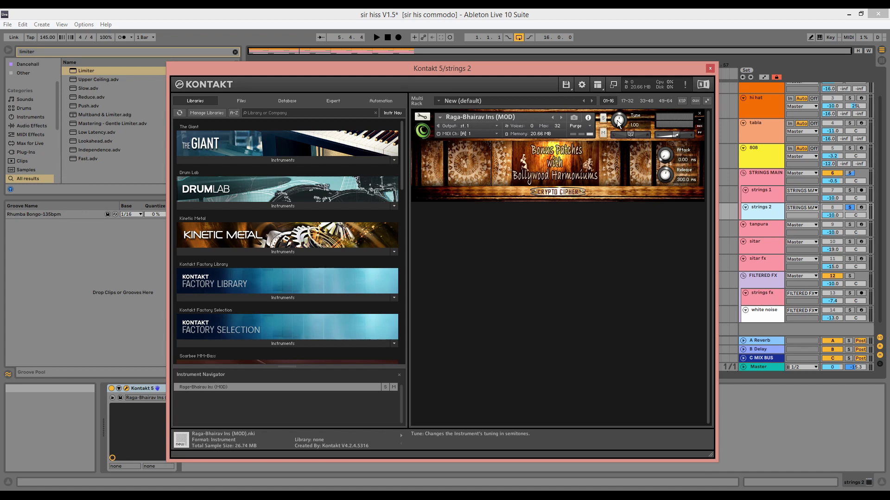
click(710, 69)
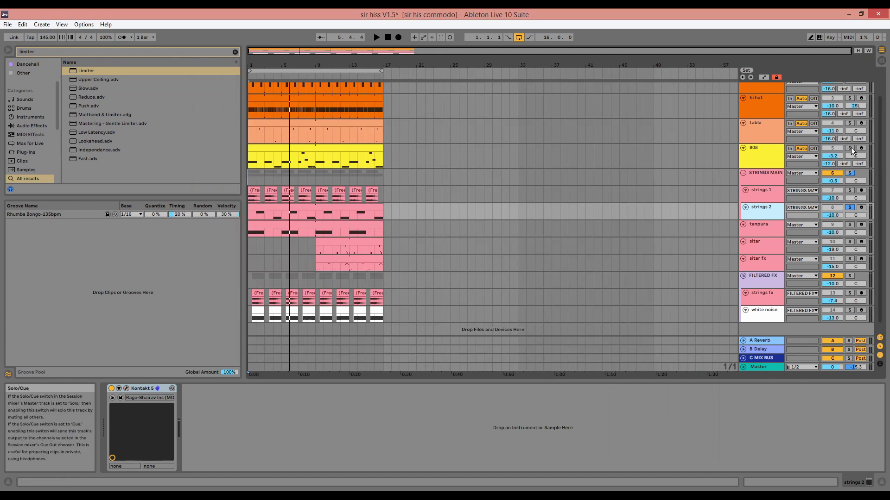
Add the 808 to the solo, play it with strings 2, and bring in the whole STRINGS MAIN group
click(851, 148)
key(space)
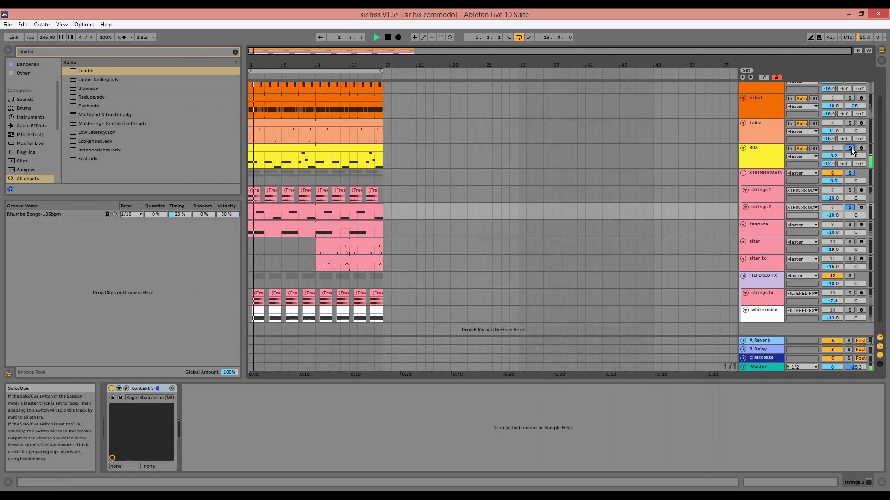
click(850, 172)
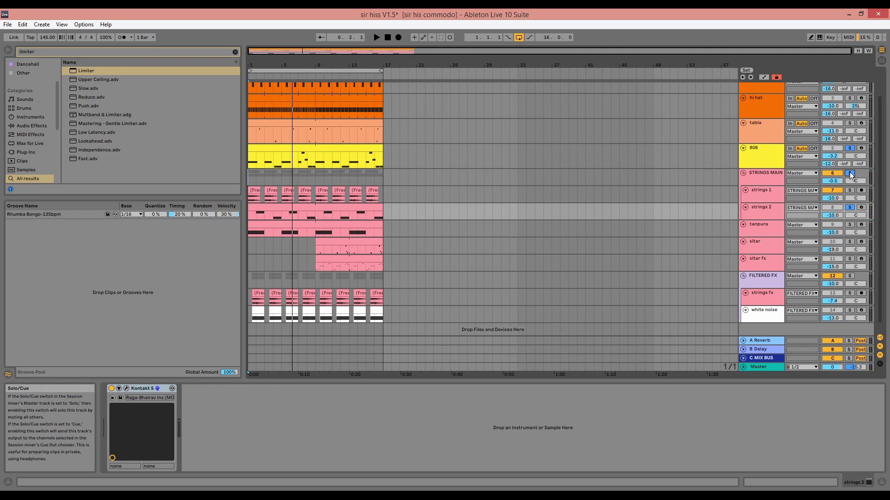
Solo the strings 1 track, play it from bar 1, and examine its frozen audio clip's warp and transpose settings
click(849, 190)
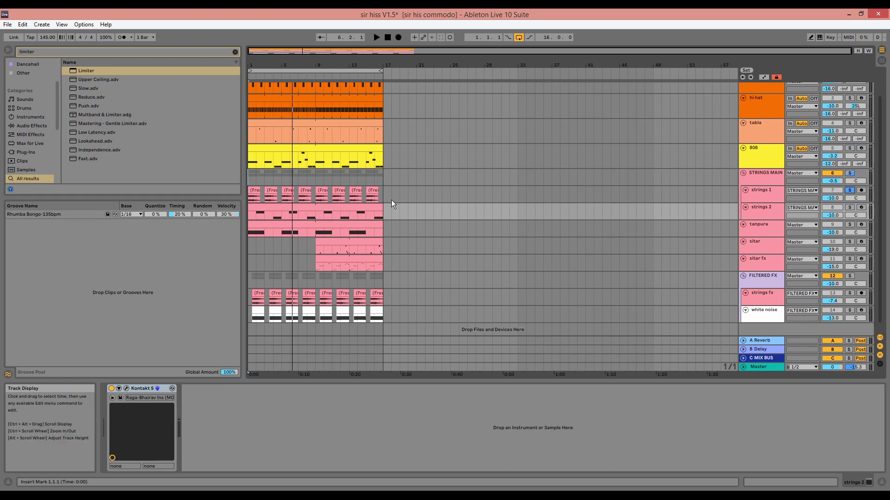
click(253, 189)
key(space)
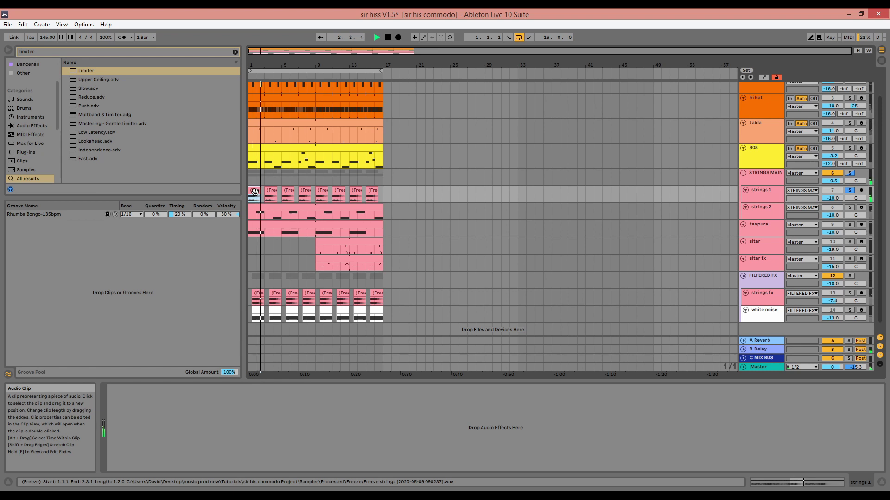
key(space)
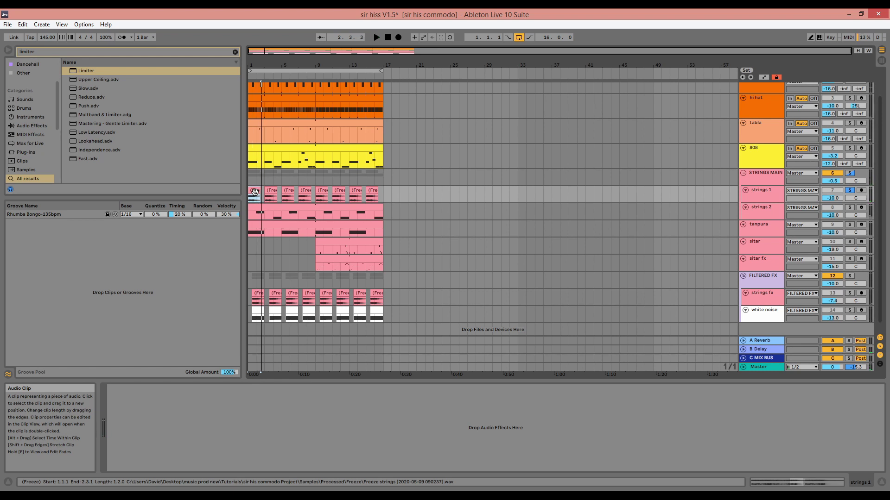
double_click(254, 192)
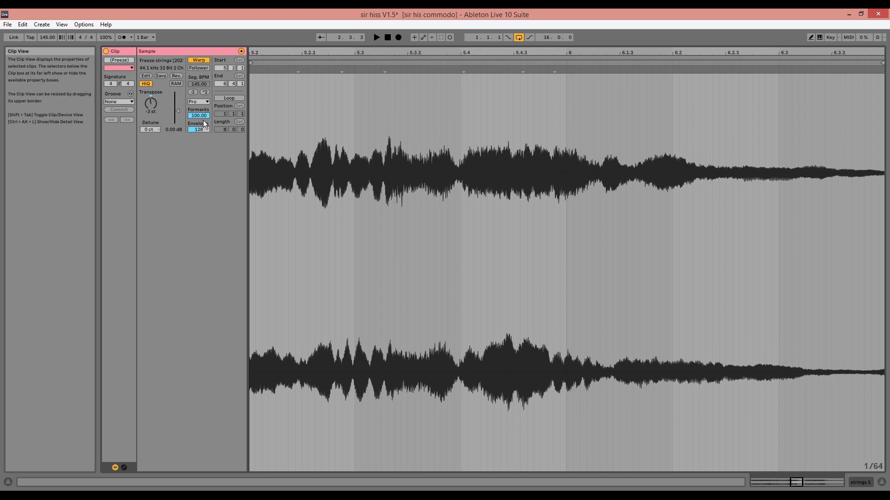
key(shift+Tab)
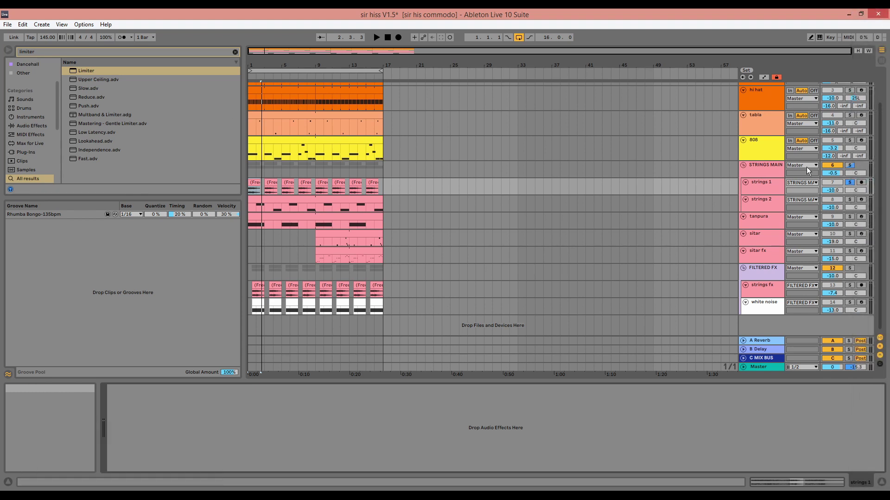
Show the STRINGS MAIN group's effect chain and play the group with the Saturator switched off and on to compare
click(764, 169)
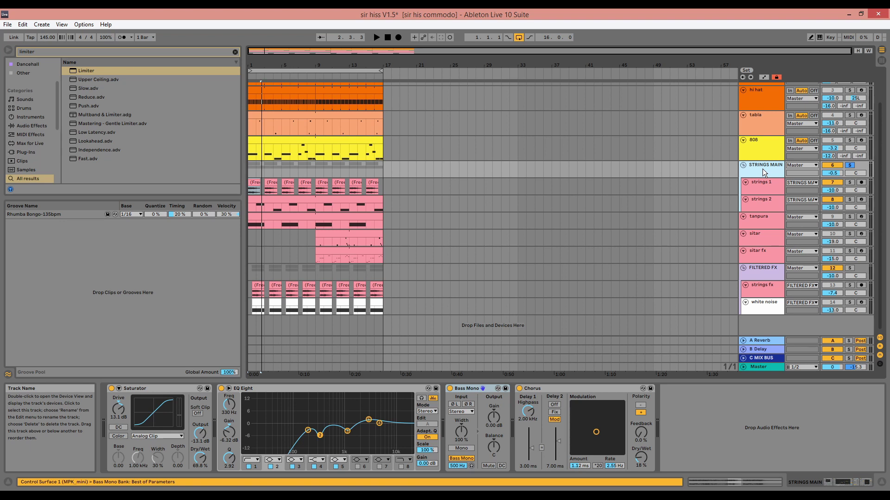
click(113, 388)
key(space)
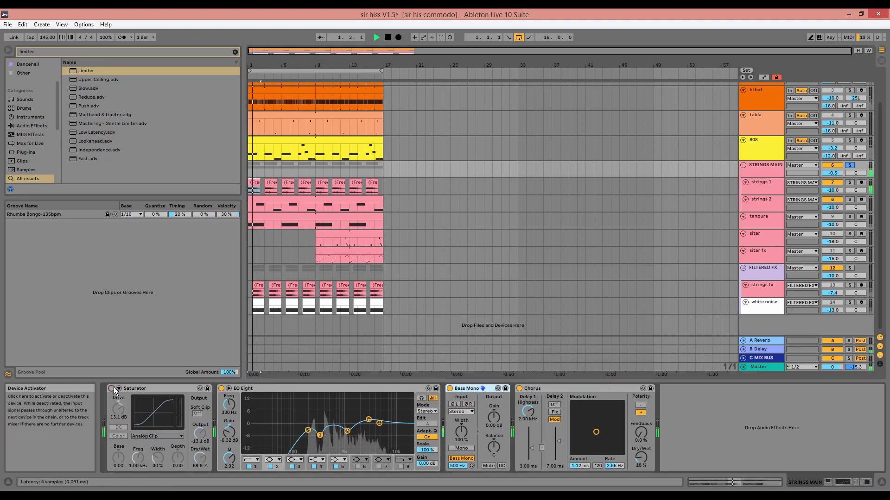
click(113, 388)
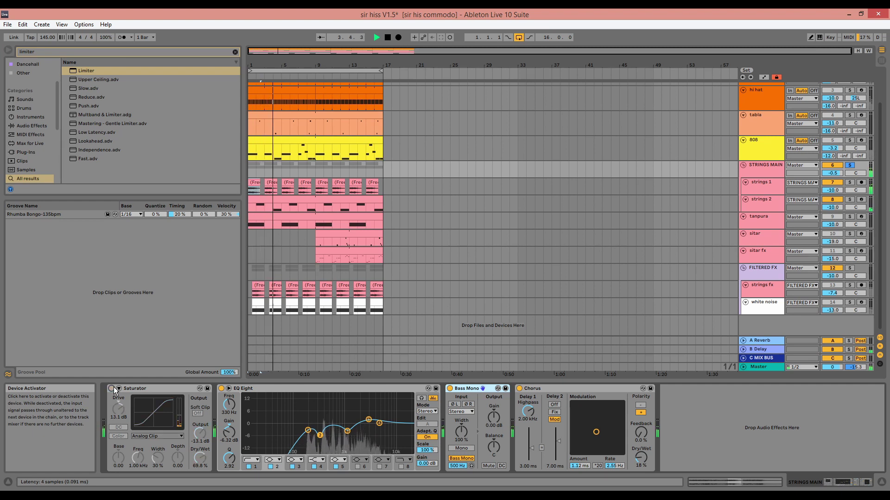
key(space)
Examine the filter bands of the STRINGS MAIN EQ Eight, playing the strings with band 3 switched off and on
click(308, 430)
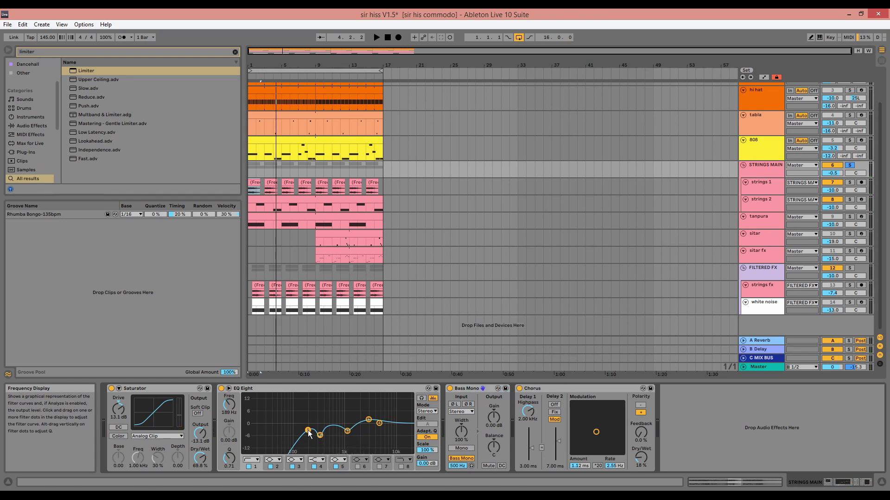
click(278, 467)
key(space)
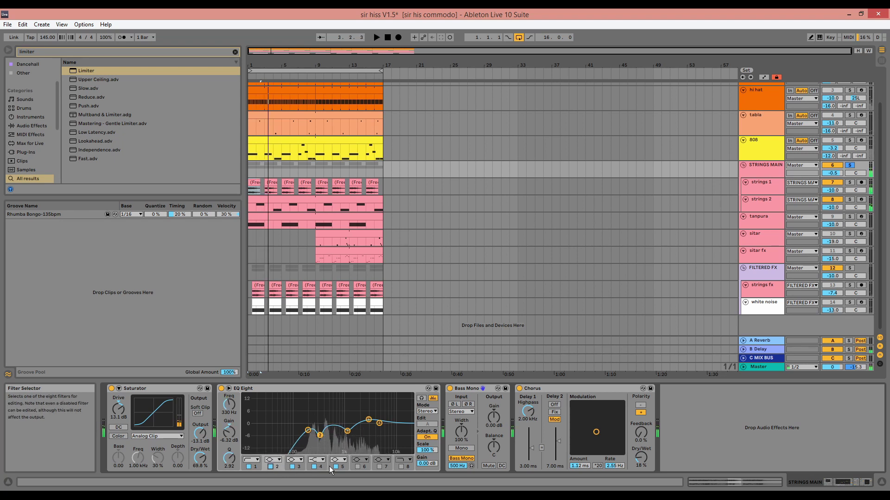
click(298, 466)
click(292, 466)
key(space)
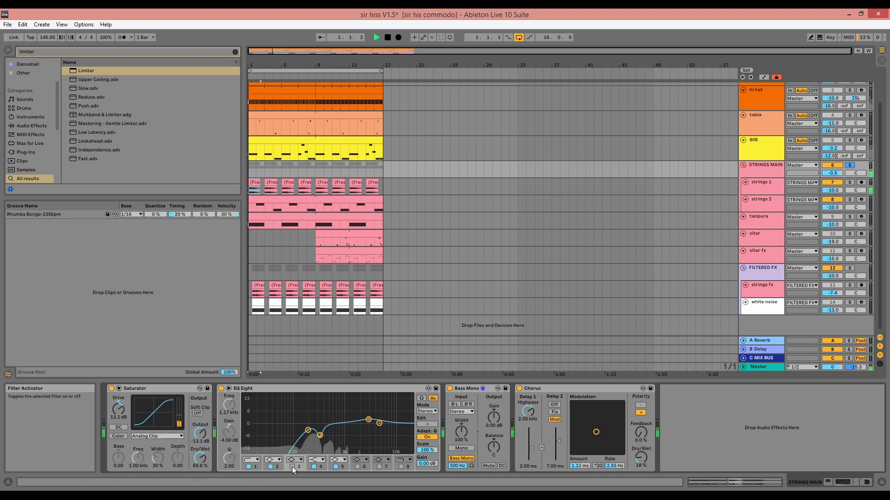
click(292, 467)
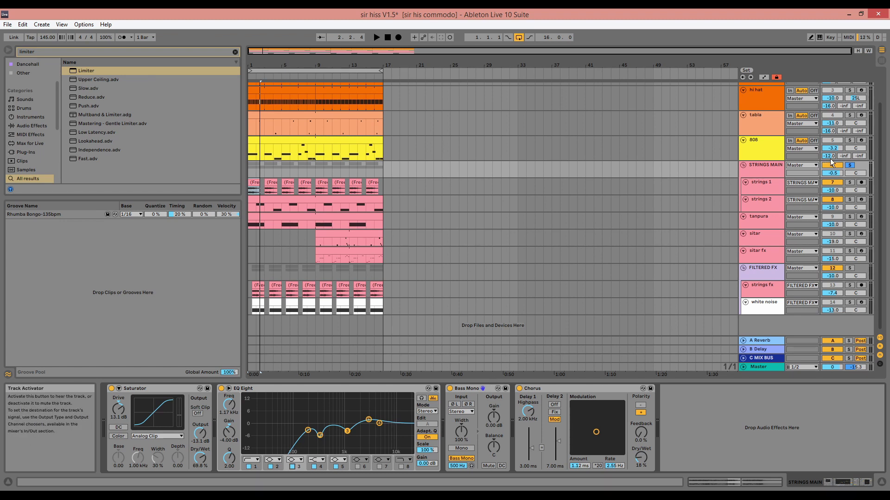
Play the full beat with the STRINGS MAIN Saturator, EQ Eight, Bass Mono and Chorus bypassed, and undo the bypasses to compare
key(space)
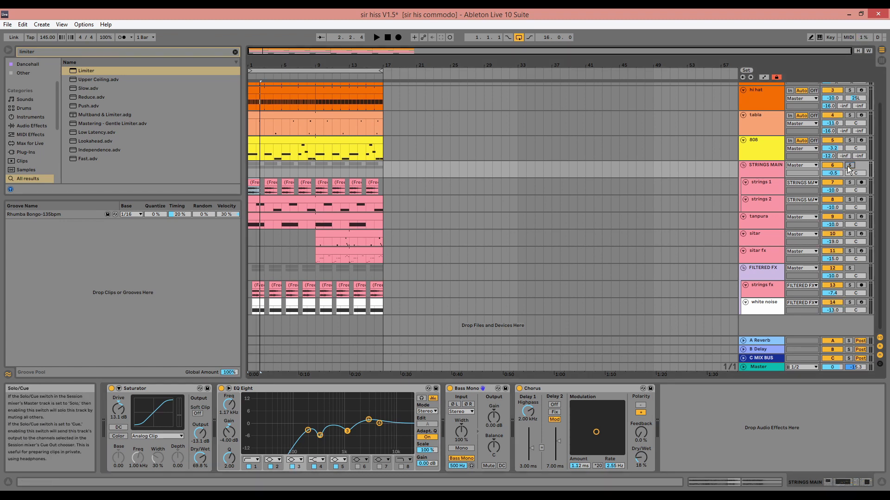
click(112, 389)
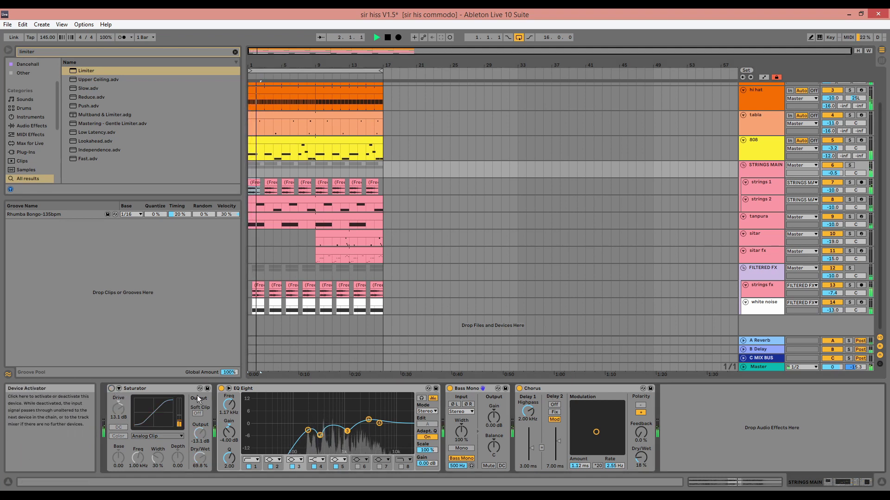
click(221, 388)
click(449, 389)
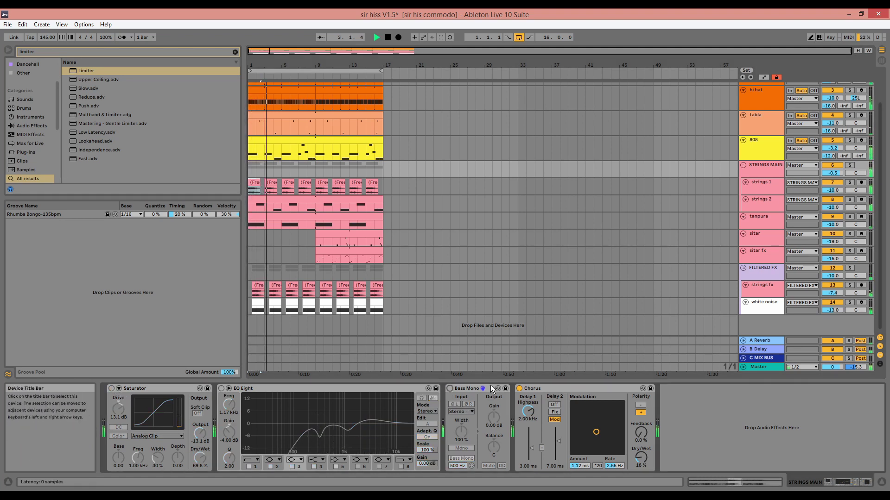
click(519, 388)
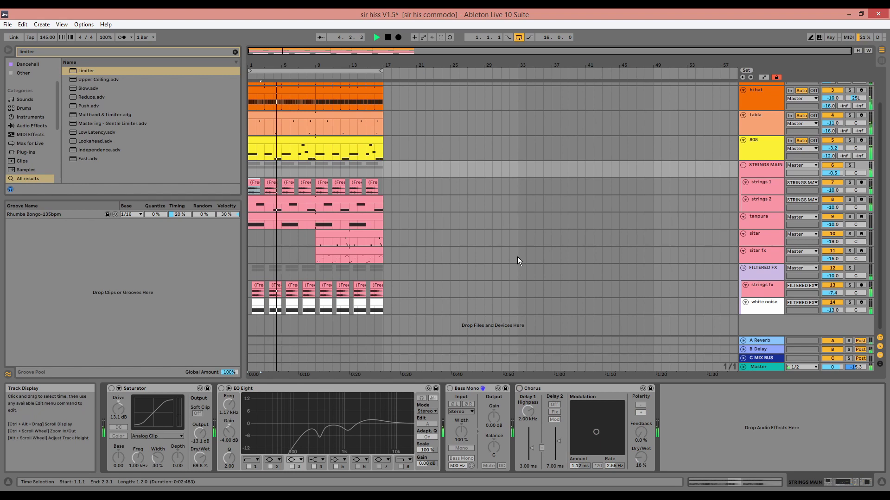
key(ctrl+z)
key(ctrl+z)
key(ctrl+z)
key(ctrl+z)
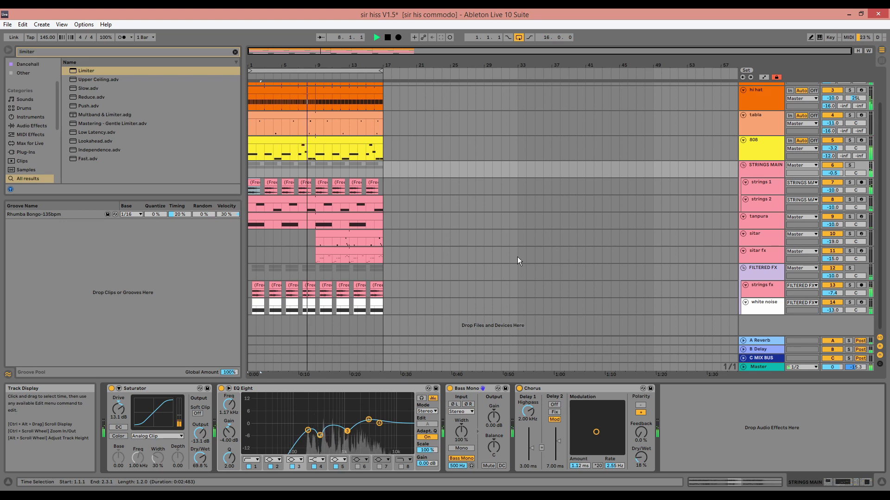
key(space)
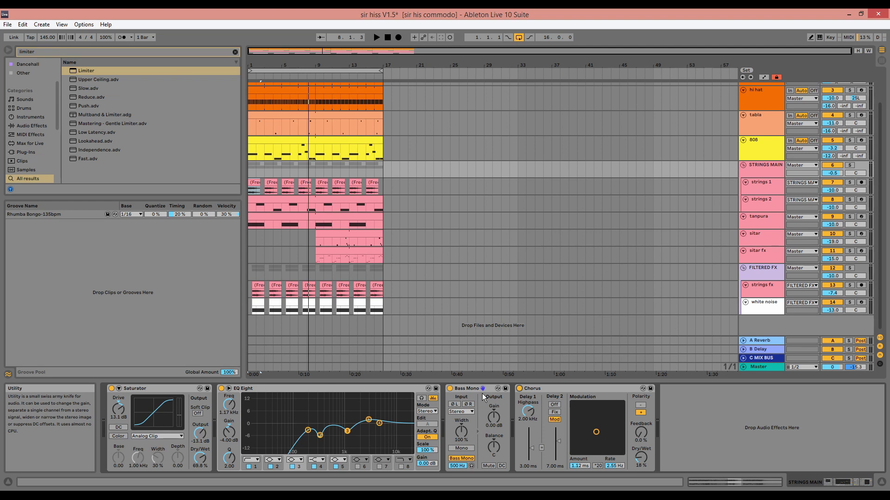
Solo the STRINGS MAIN group and play it with the Chorus switched off and on to compare
click(533, 390)
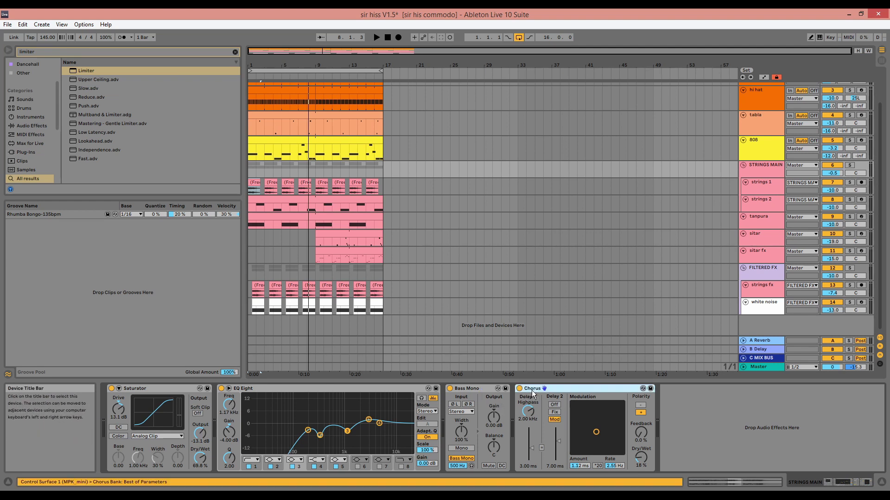
click(850, 165)
key(space)
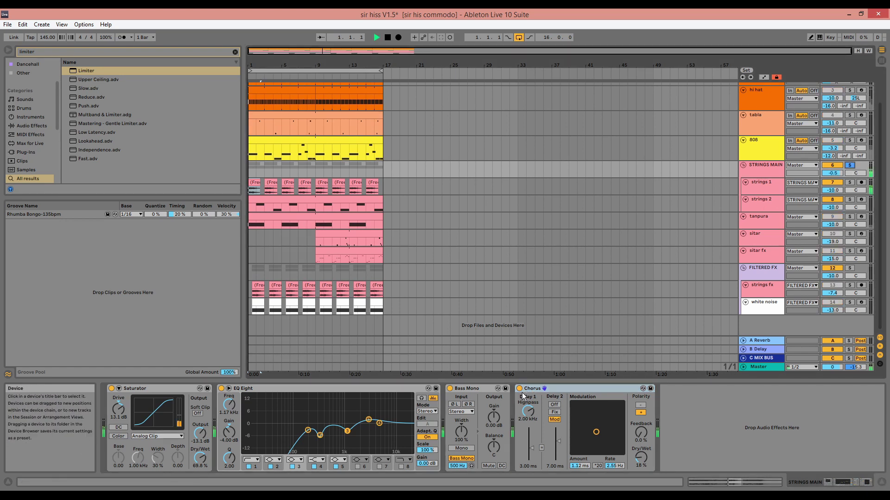
click(519, 389)
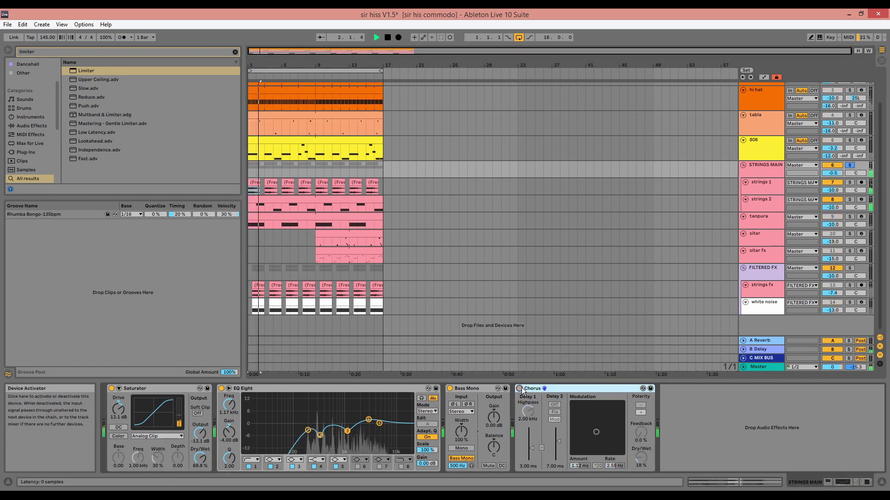
click(520, 388)
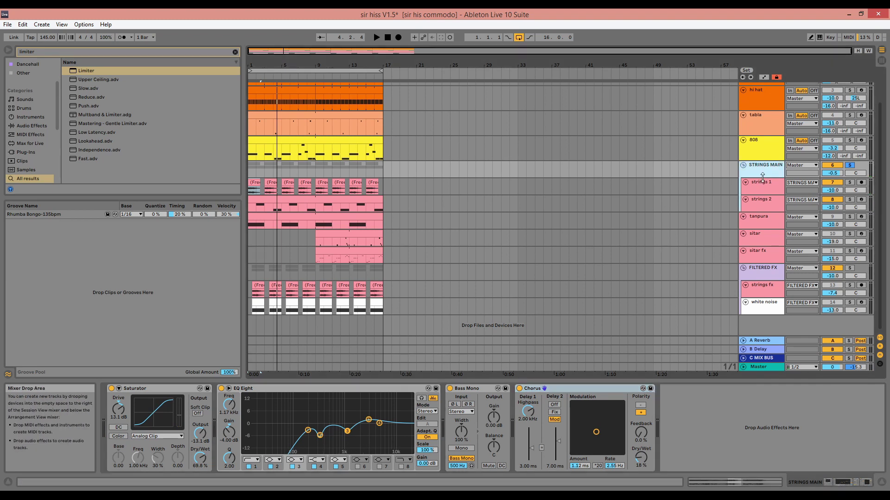
Increase the STRINGS MAIN track's height to reveal its sends, and show the B Delay return's effects
drag(761, 180, 757, 187)
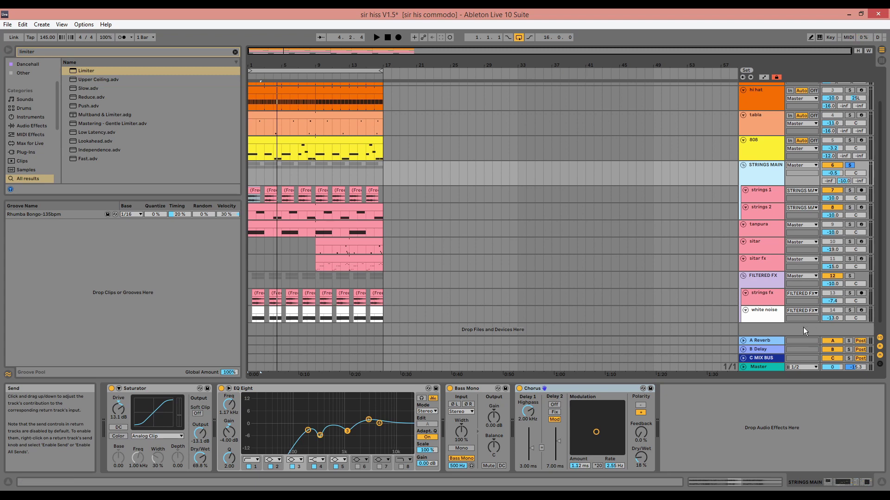
click(768, 349)
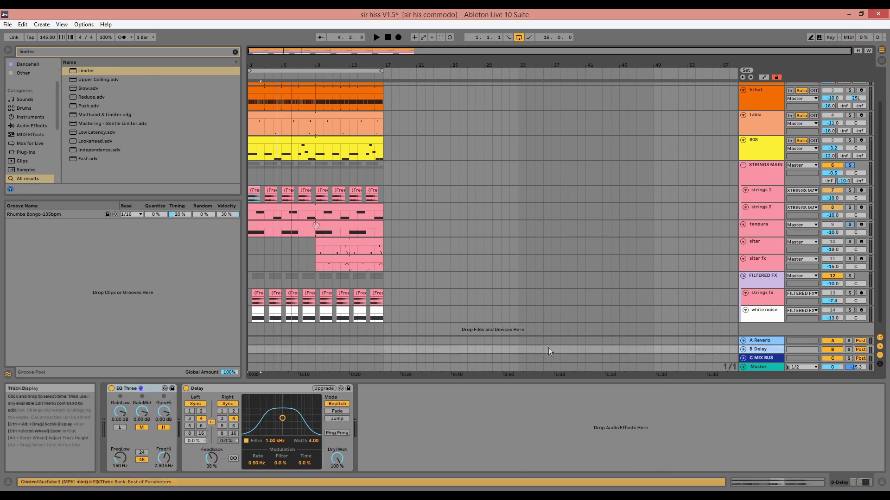
Solo the tanpura track, open its MIDI clip and play the pattern from bar 1
double_click(316, 228)
key(space)
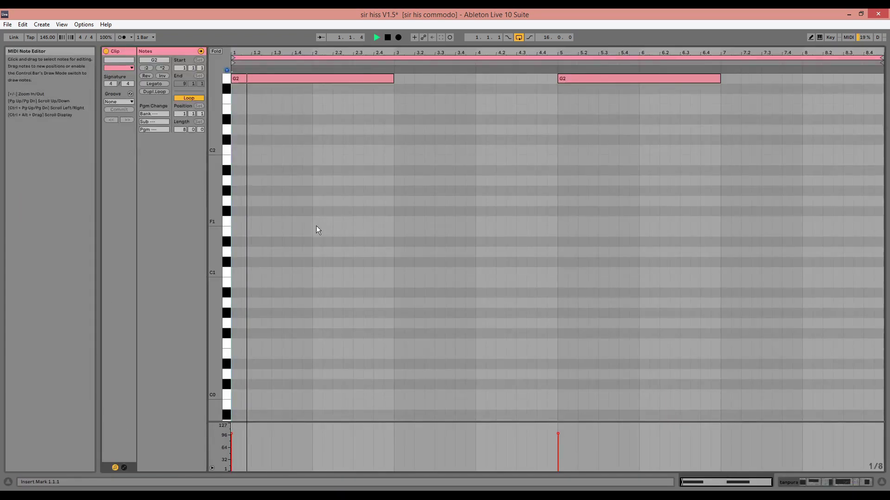
key(Tab)
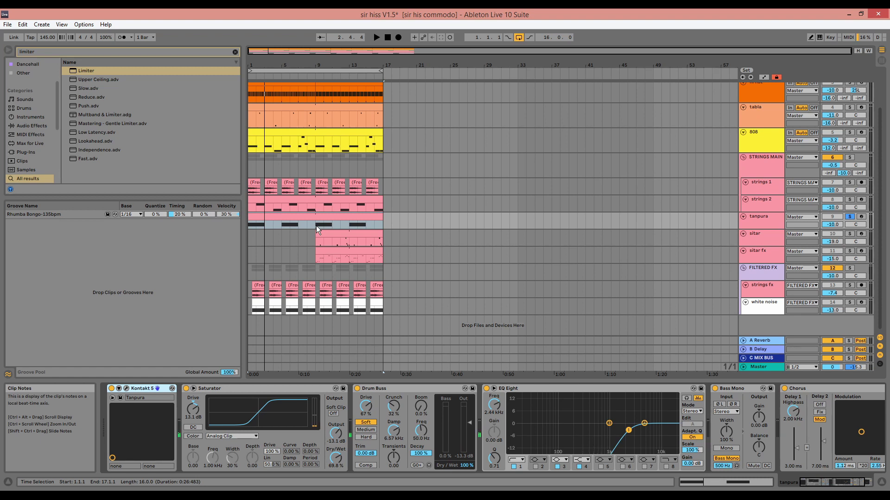
Open the tanpura's Kontakt 5 instrument and examine its mixer, sound preset and scale settings
click(126, 387)
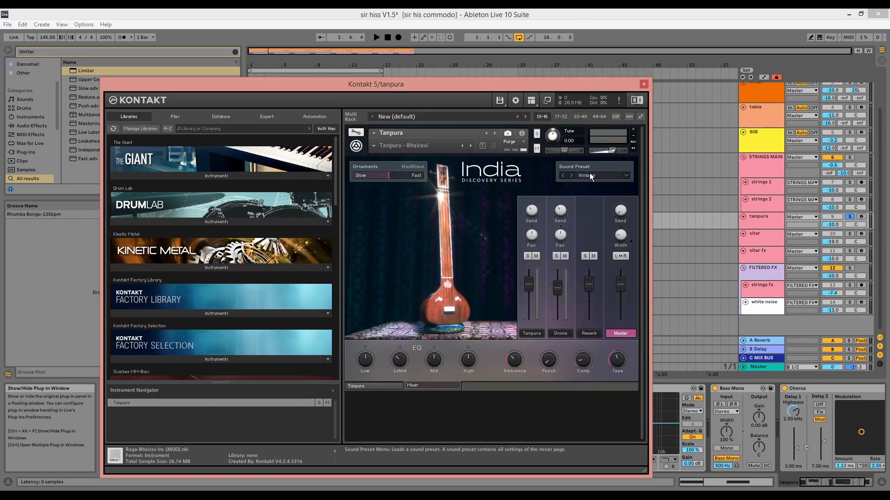
click(386, 382)
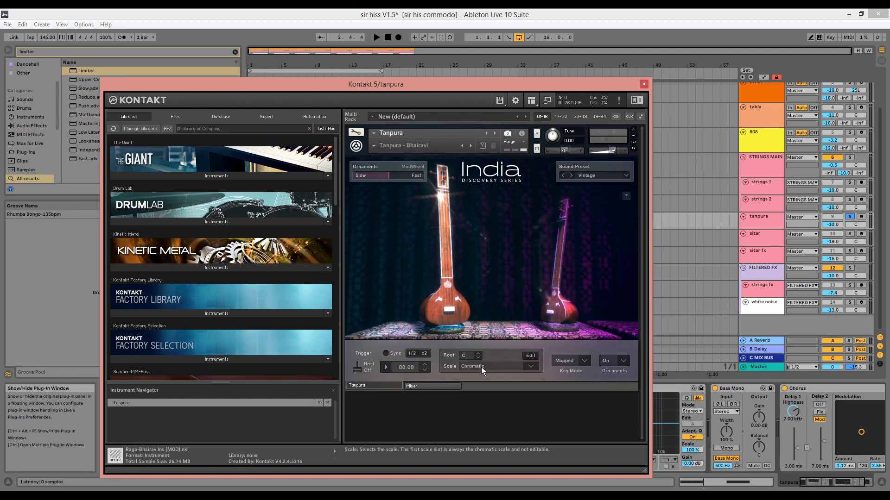
click(643, 84)
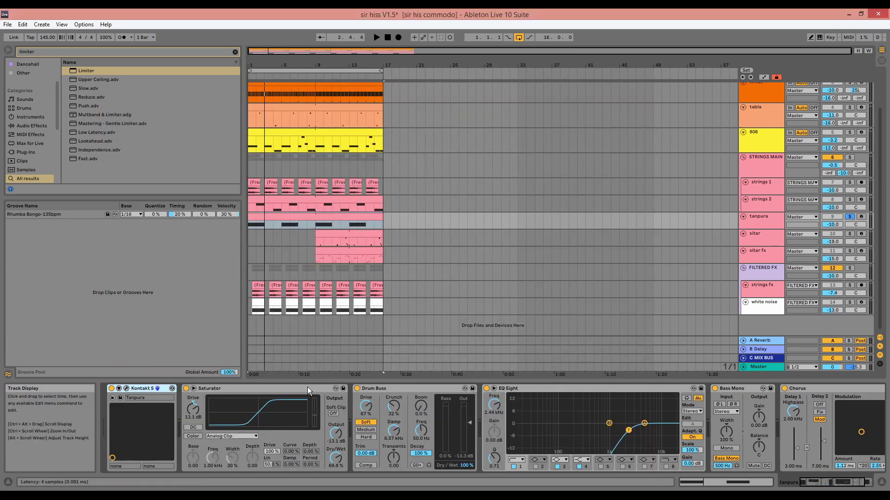
Play the soloed tanpura with its Drum Buss switched off and on, and its EQ Eight likewise, to compare
click(306, 390)
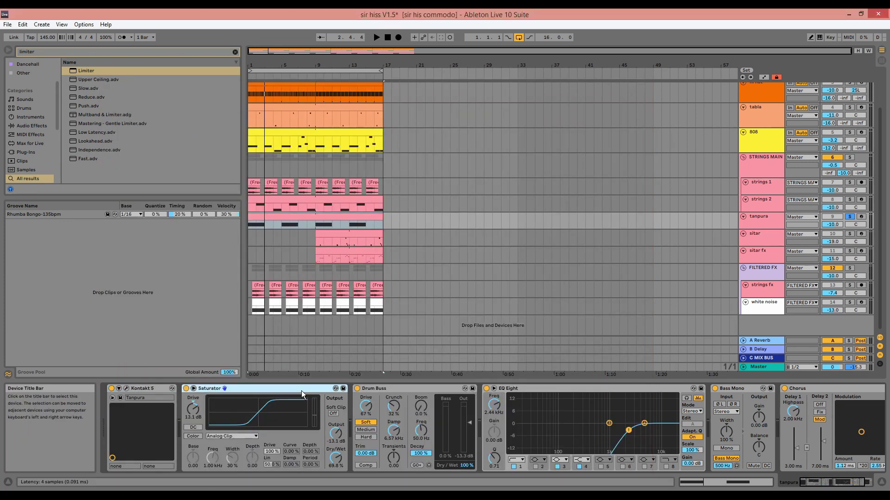
key(space)
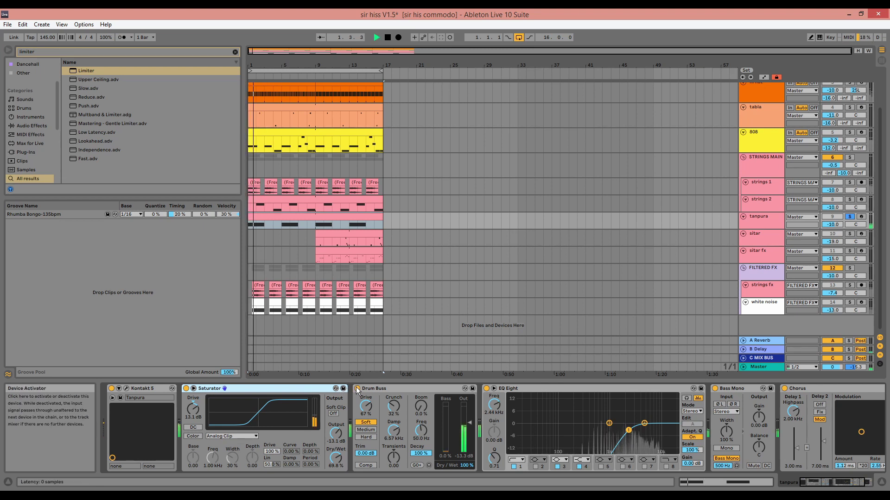
click(358, 390)
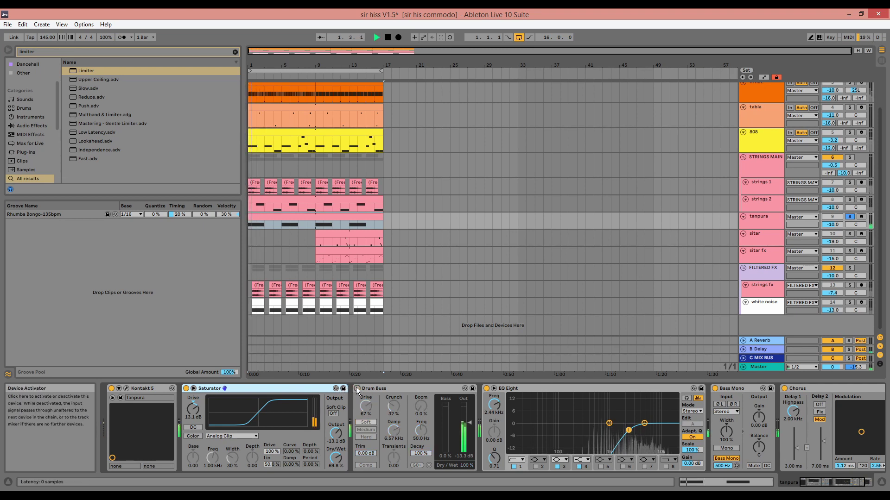
click(358, 389)
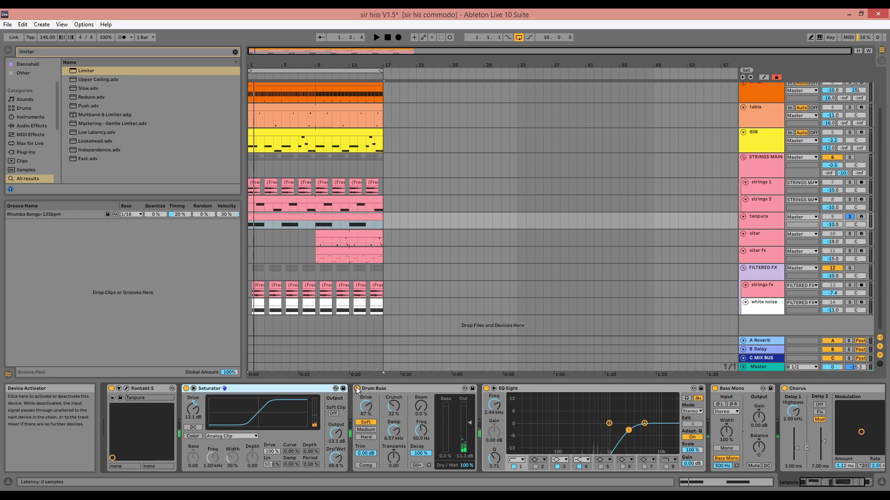
click(487, 389)
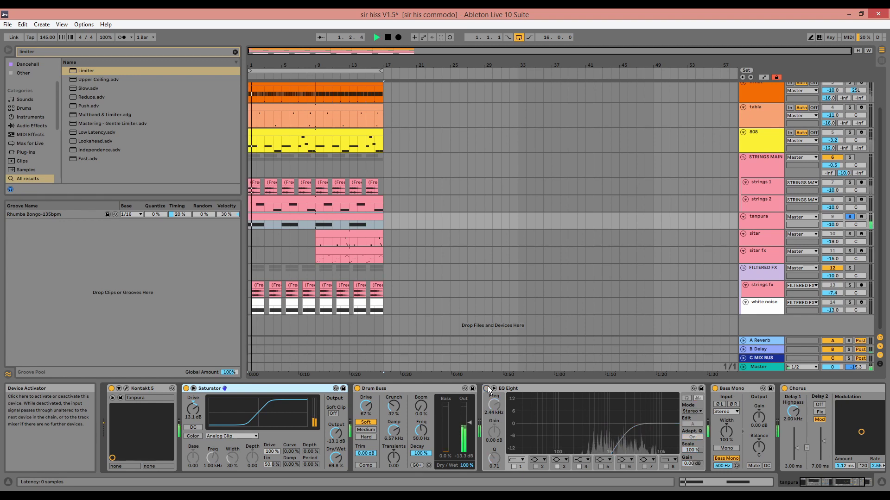
click(487, 389)
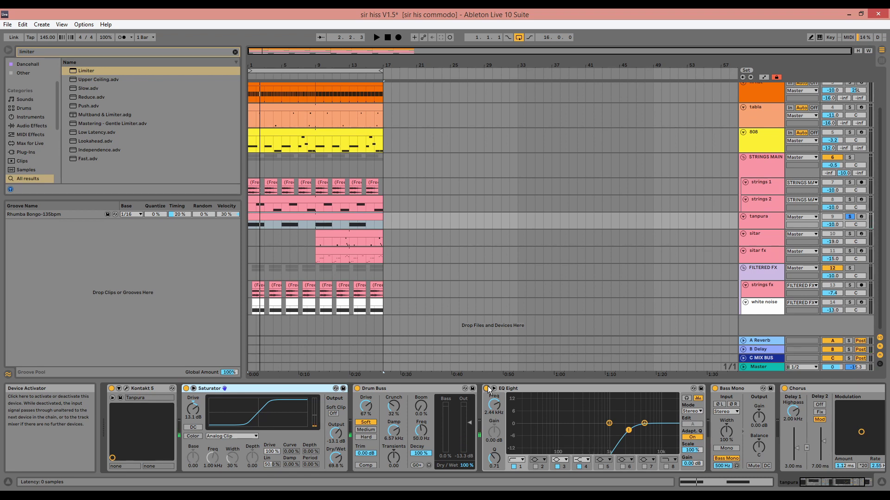
Unsolo the tanpura and play the full mix from bar 1 with the tanpura's EQ Eight switched off and on
click(849, 216)
key(space)
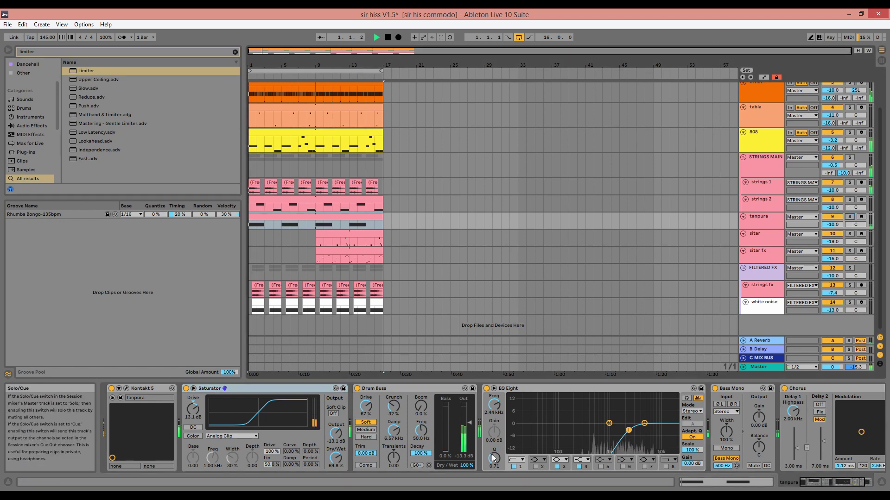
click(486, 389)
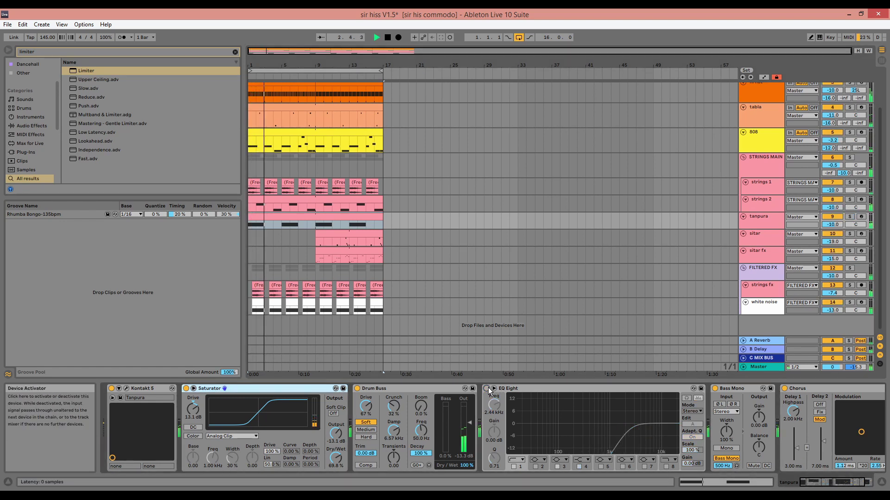
click(488, 389)
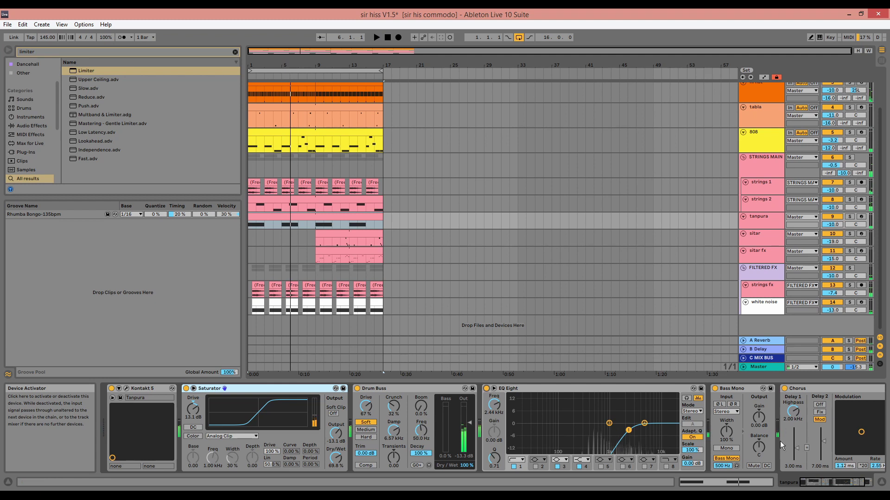
Show the tanpura's Bass Mono and Chorus effects, and increase the track's height to reveal its sends
click(822, 481)
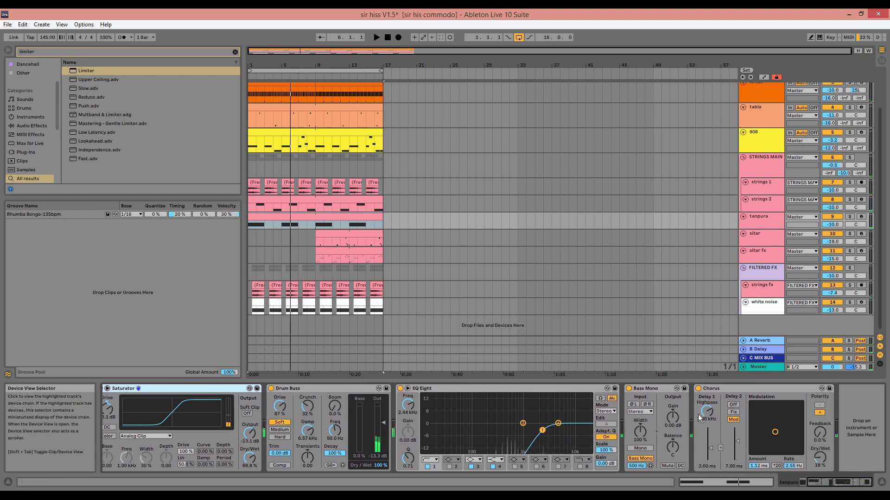
click(653, 388)
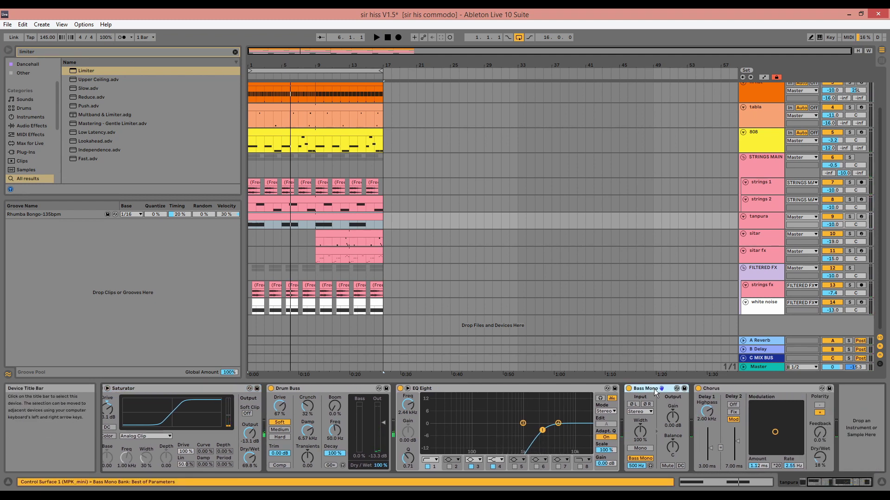
click(724, 389)
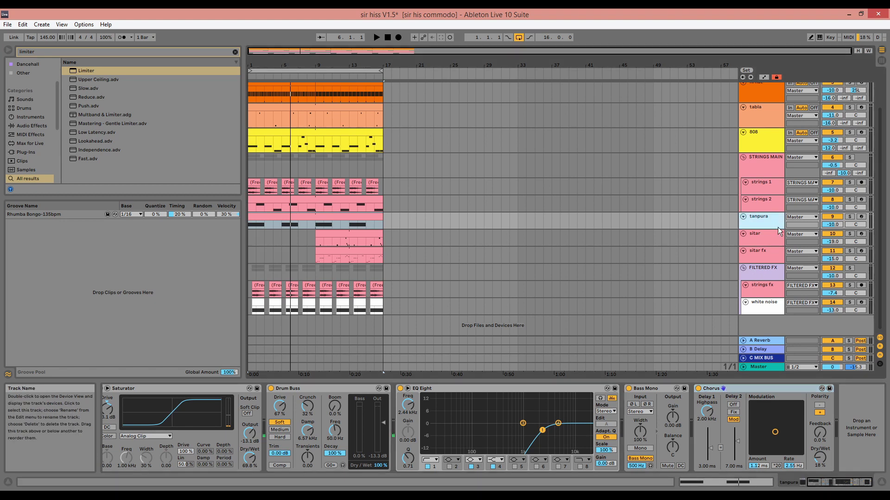
drag(778, 229, 779, 236)
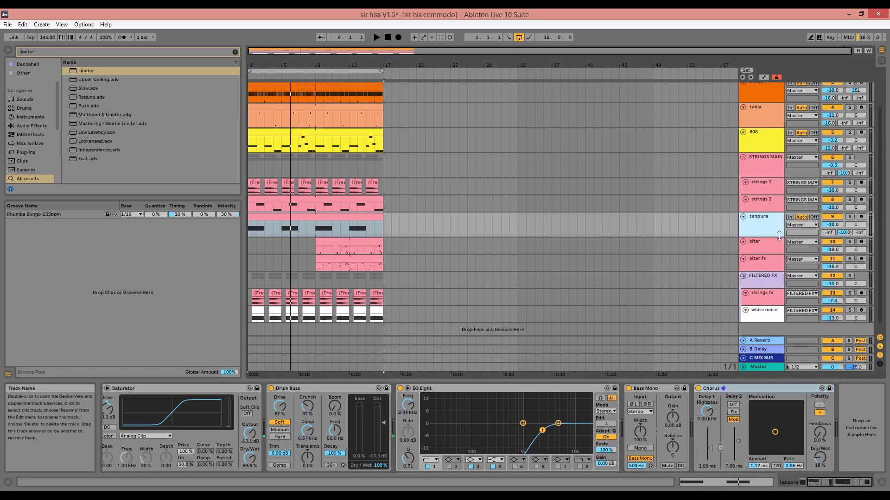
Solo the sitar track and play its clip from bar 9, unsoloing it during playback to hear it in the mix
click(849, 242)
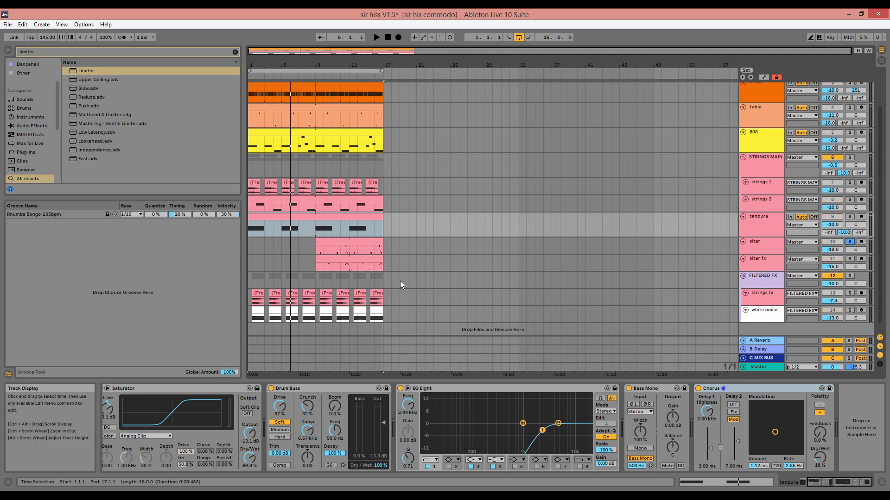
click(353, 238)
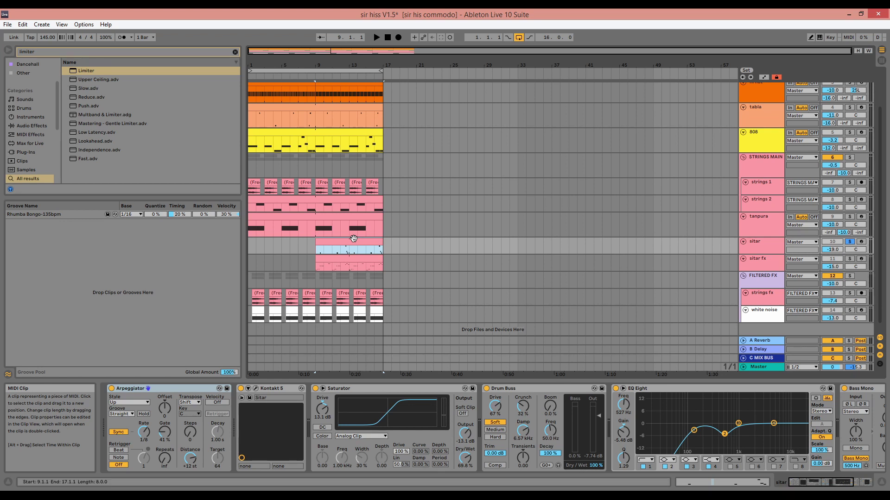
key(space)
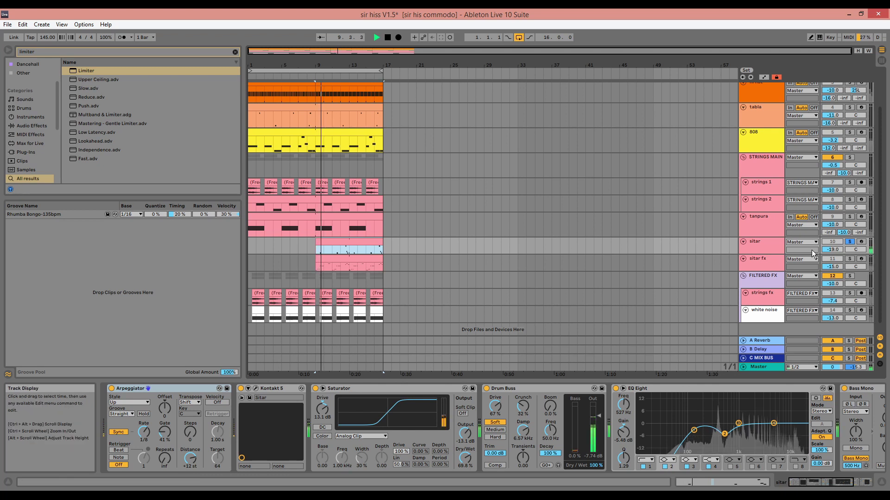
click(851, 241)
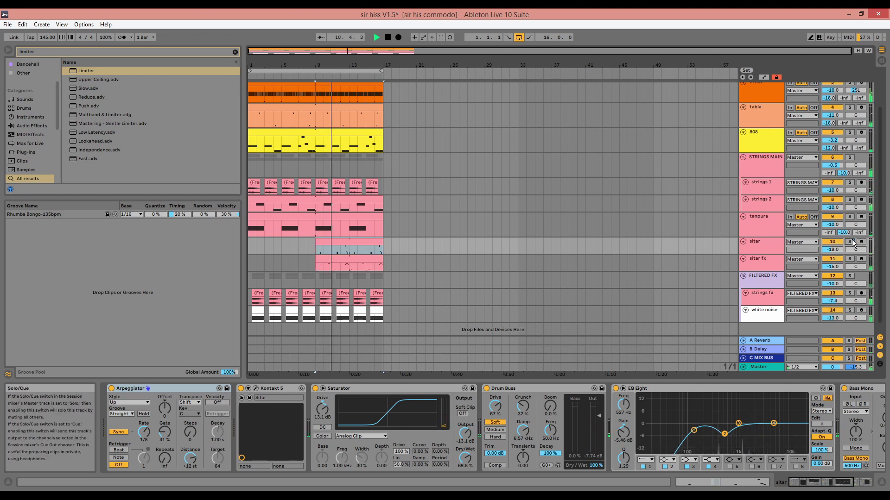
click(850, 242)
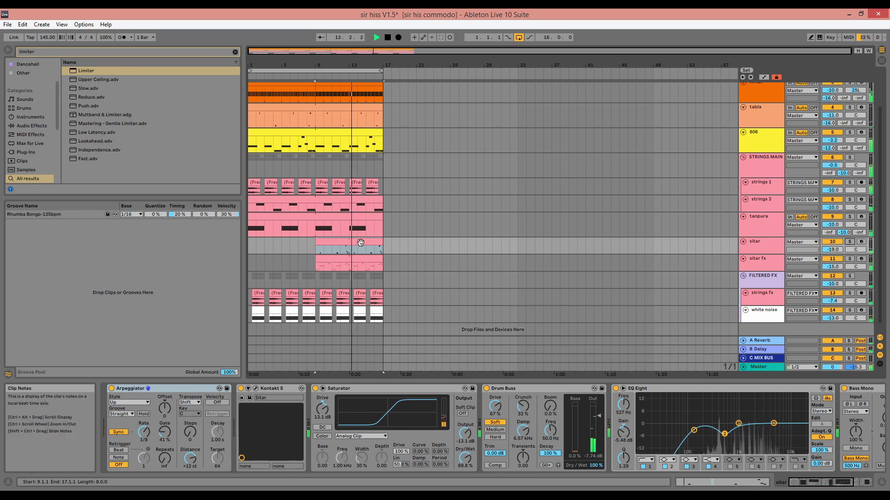
key(space)
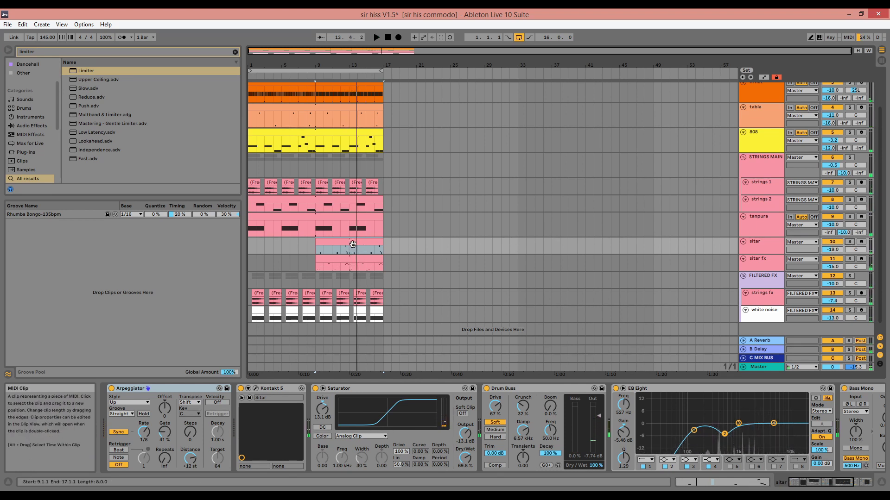
Open the sitar's Kontakt 5 instrument, examine its sound preset and scale settings, and close it
click(255, 388)
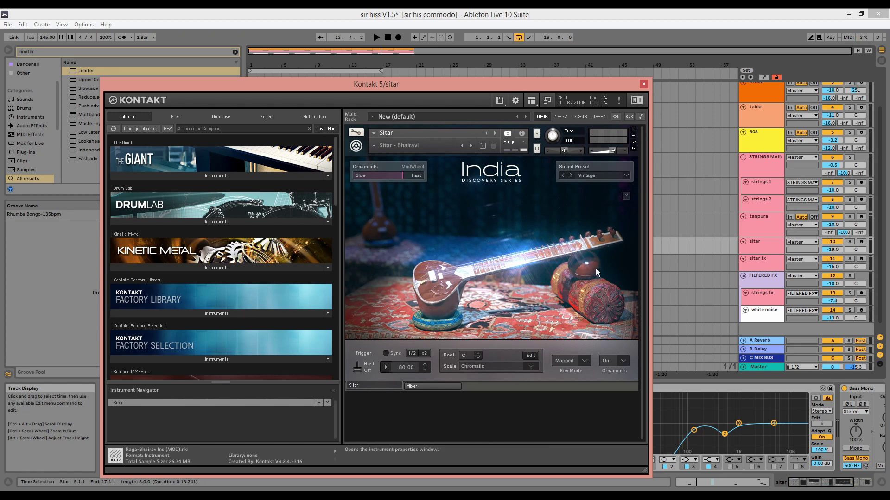
click(643, 84)
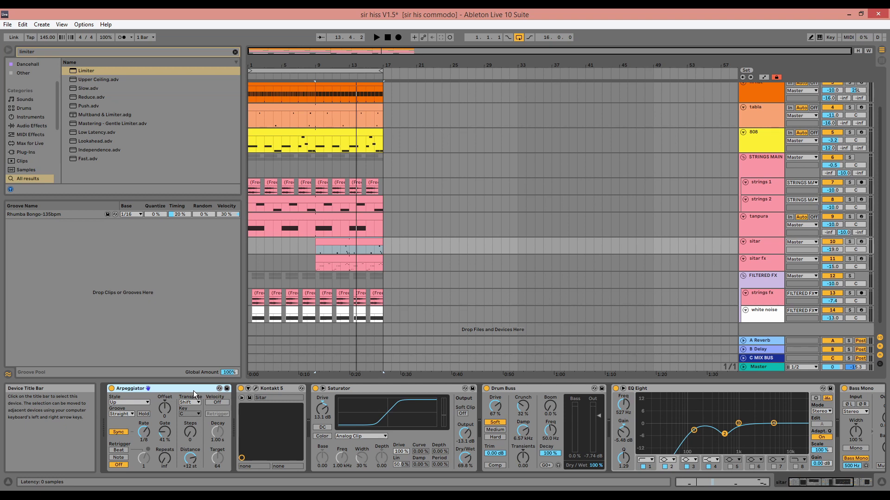
Solo the sitar again, play its clip from bar 9 and from bar 12, and examine its Arpeggiator's Gate setting
click(348, 251)
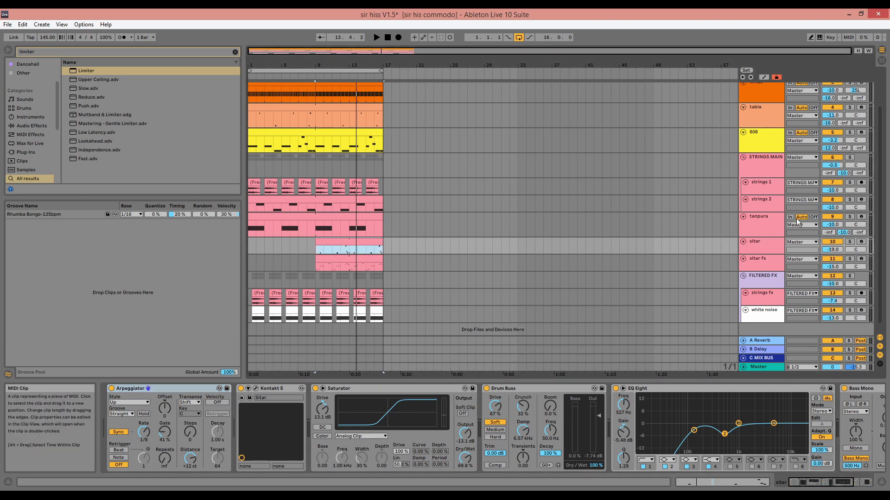
click(849, 241)
key(space)
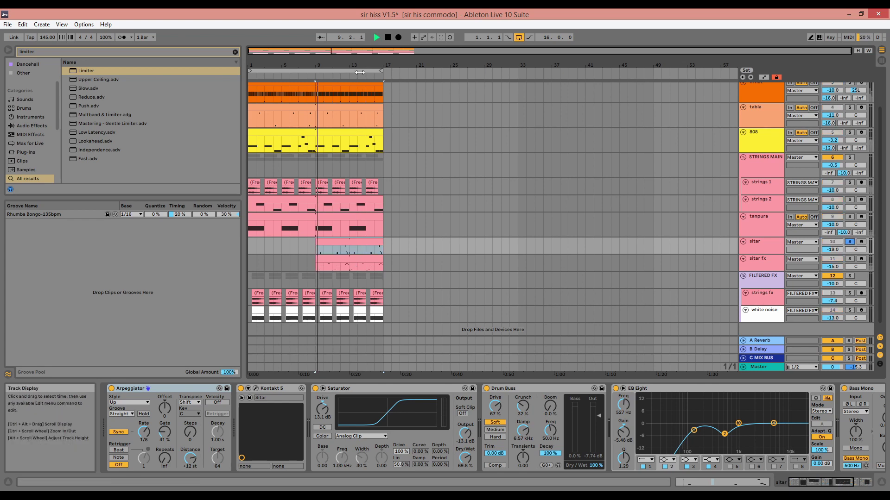
drag(360, 72, 351, 183)
key(space)
click(349, 254)
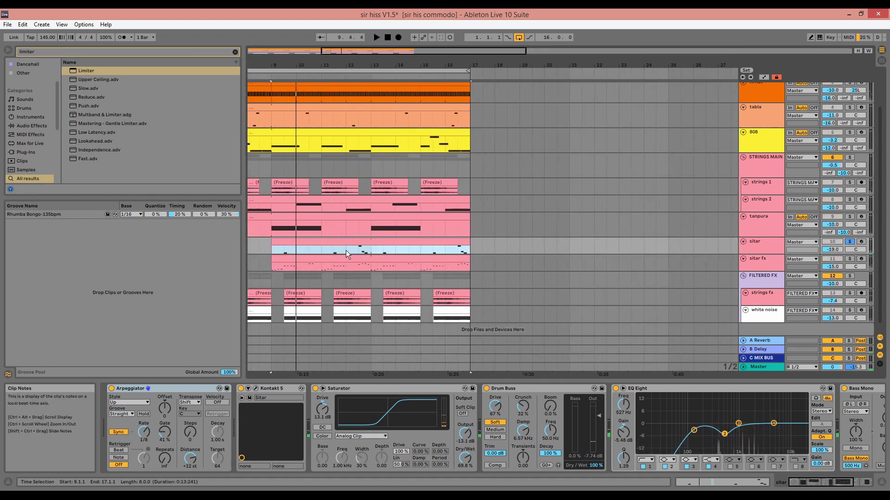
click(349, 249)
key(space)
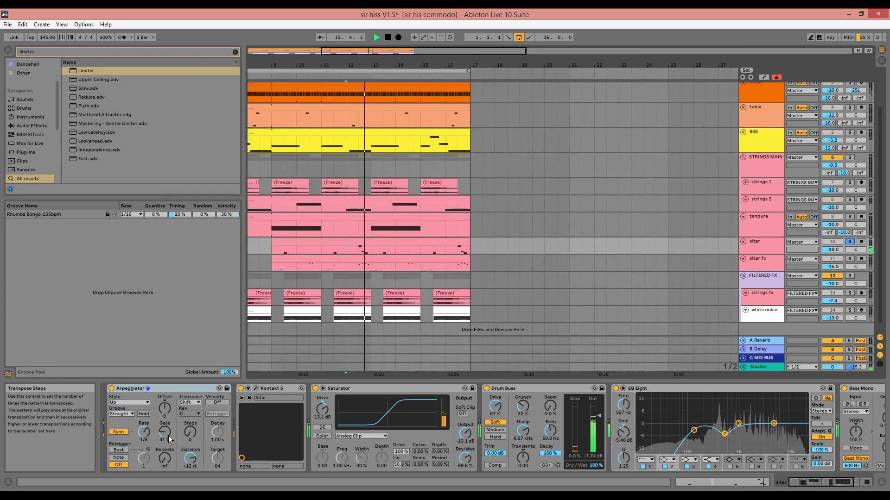
mouse_move(168, 436)
mouse_down()
mouse_move(167, 449)
mouse_move(165, 436)
mouse_up()
key(space)
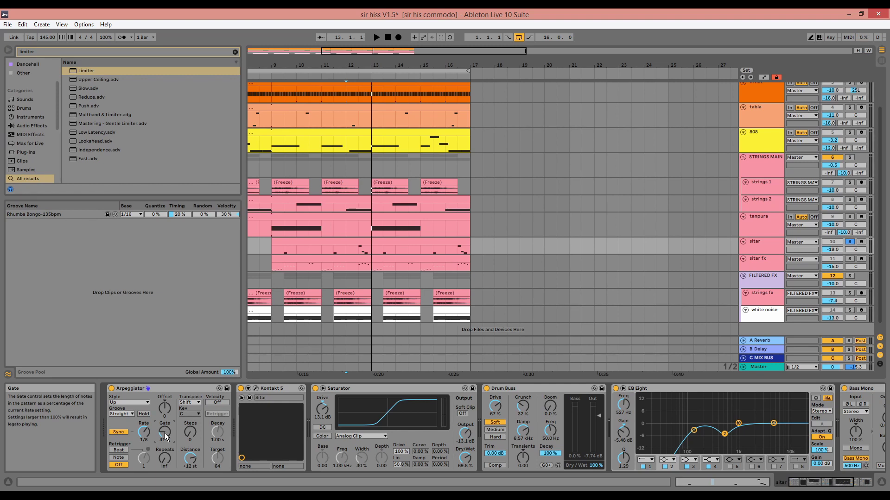
Examine the sitar's Saturator, Drum Buss and EQ Eight effects in turn
click(396, 388)
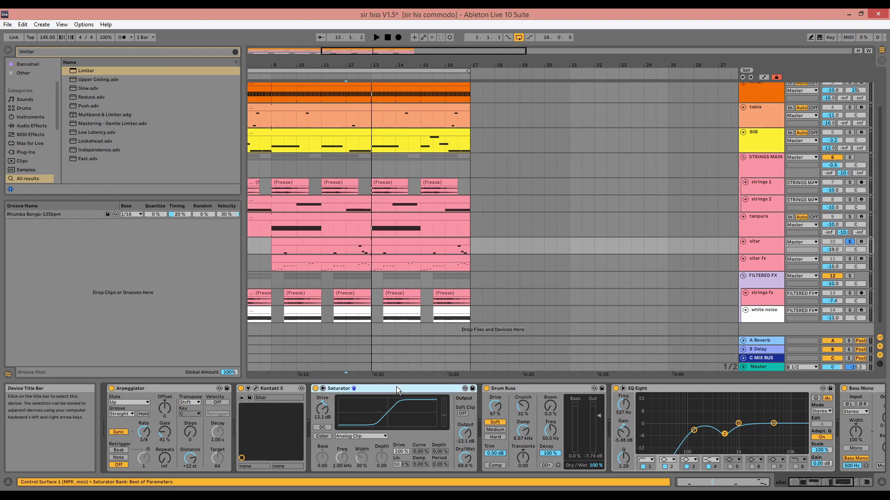
click(527, 388)
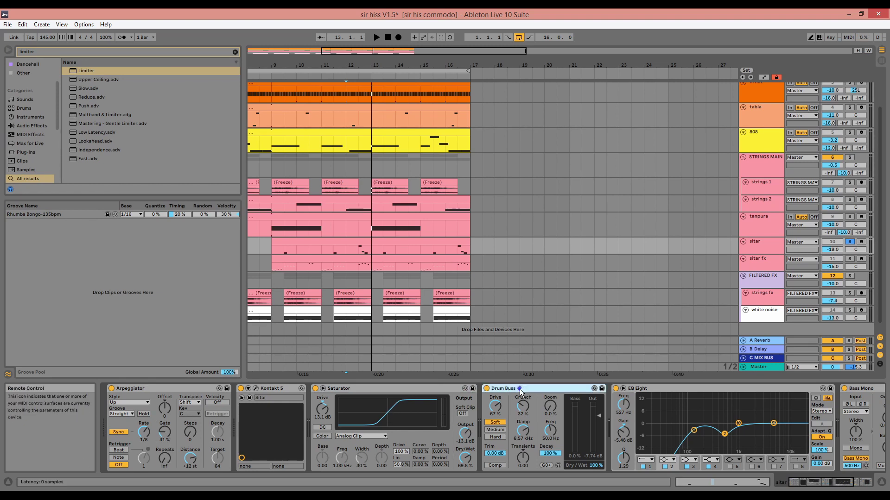
click(648, 389)
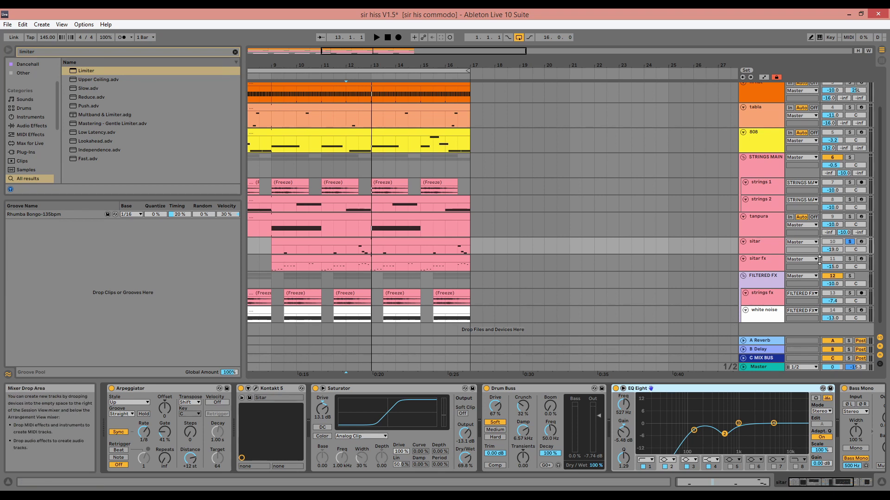
Unsolo the sitar and play the full mix from bar 12 with the sitar's EQ Eight switched off and on
click(850, 242)
key(space)
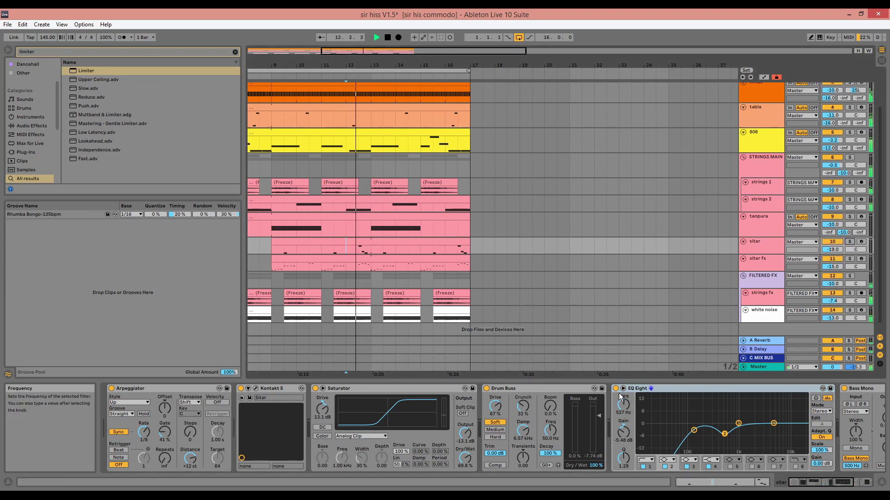
key(space)
key(space)
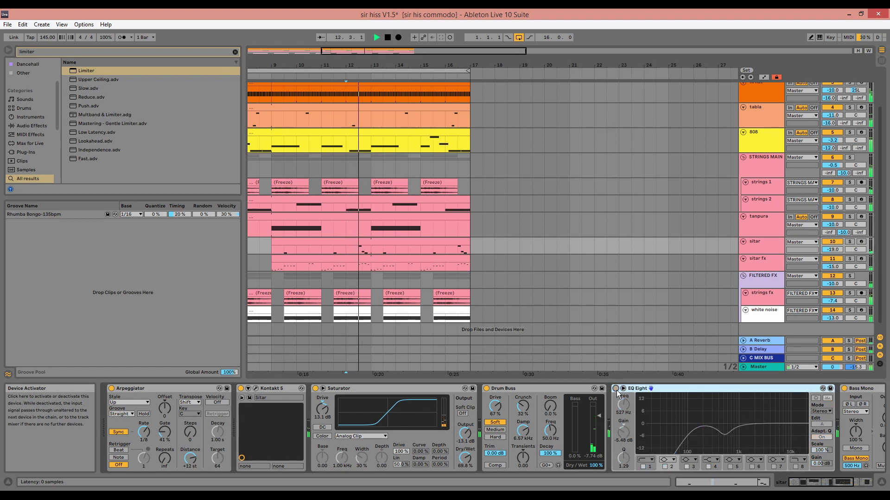
click(616, 389)
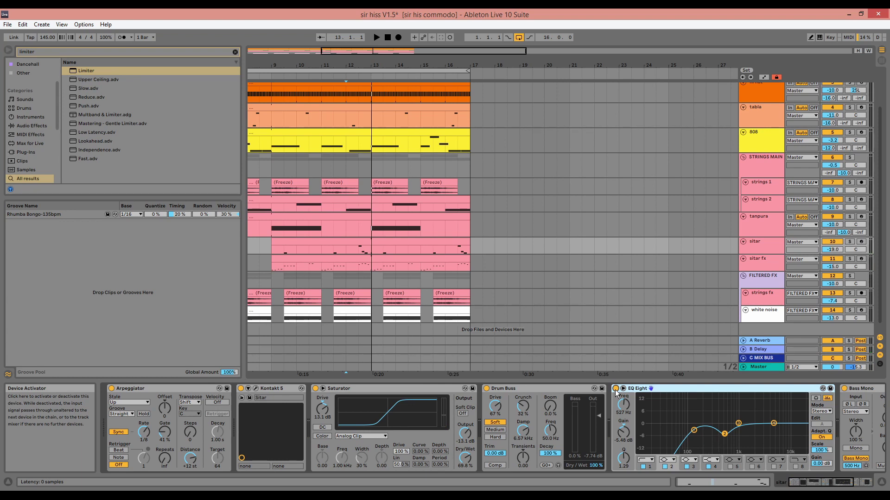
Show the sitar's Bass Mono and Chorus effects, and increase the track's height to reveal its sends
click(843, 483)
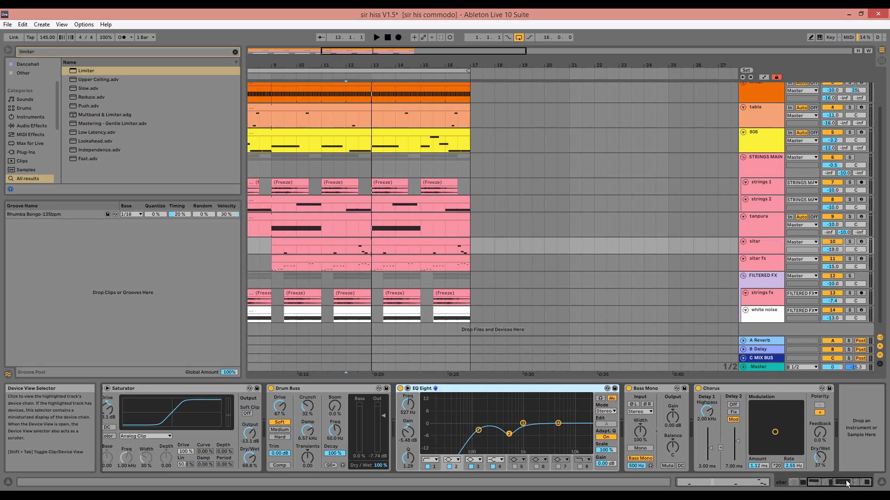
click(656, 388)
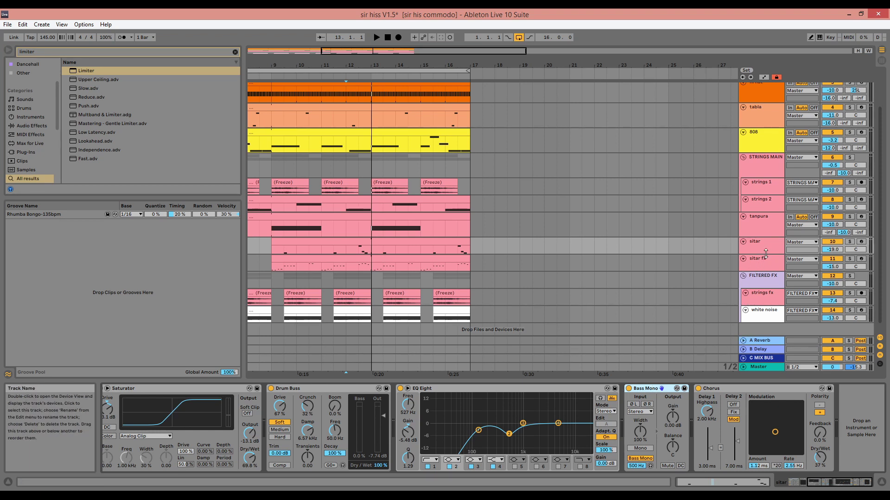
drag(766, 254, 766, 262)
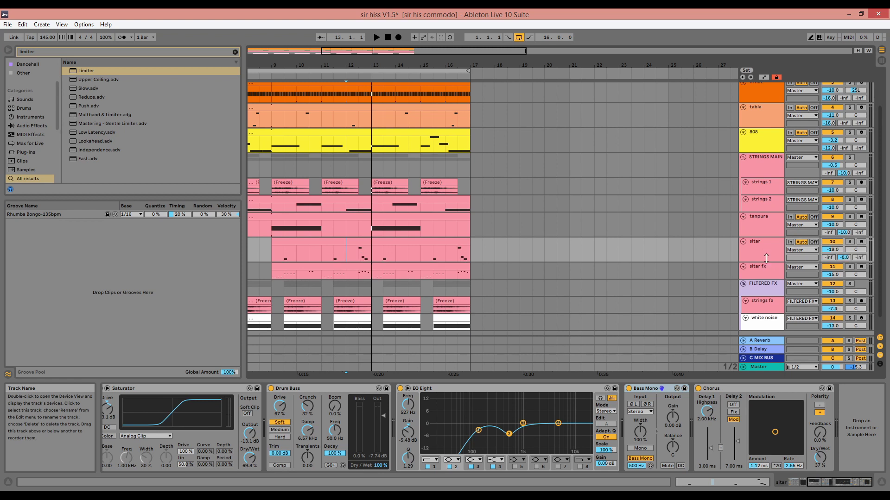
Solo the sitar fx track, show its devices and play its MIDI clip from bar 9
click(850, 267)
click(772, 270)
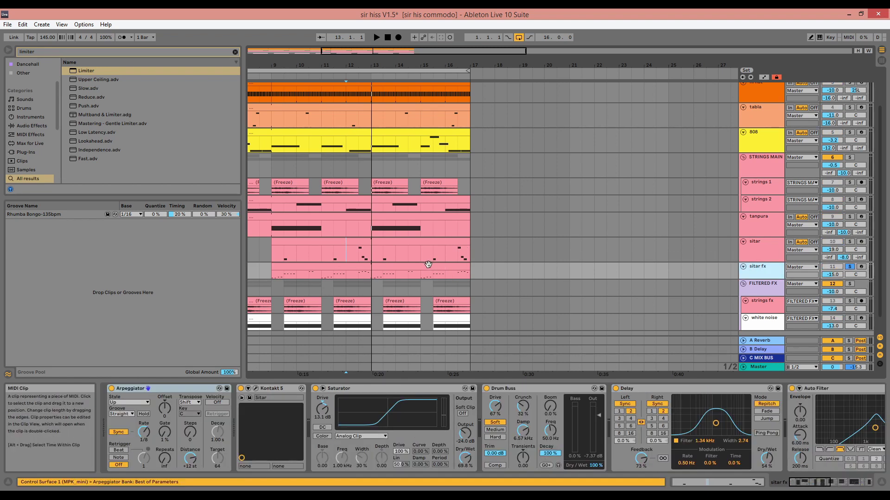
click(428, 264)
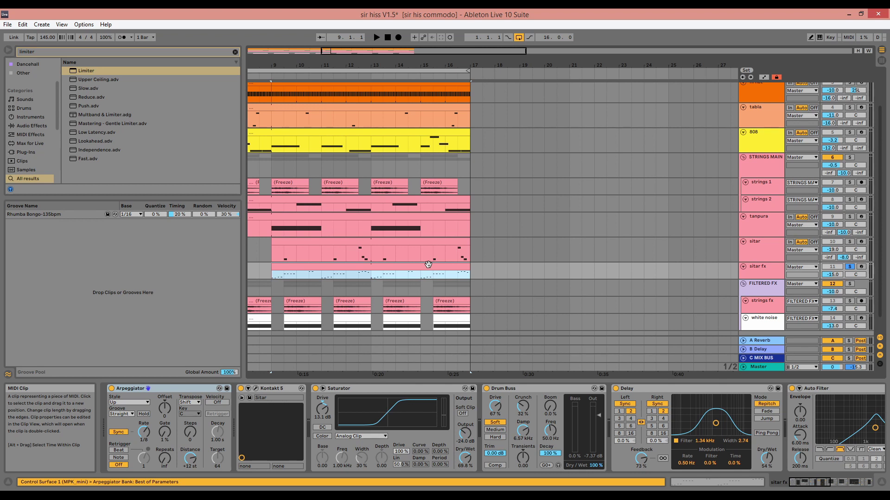
key(space)
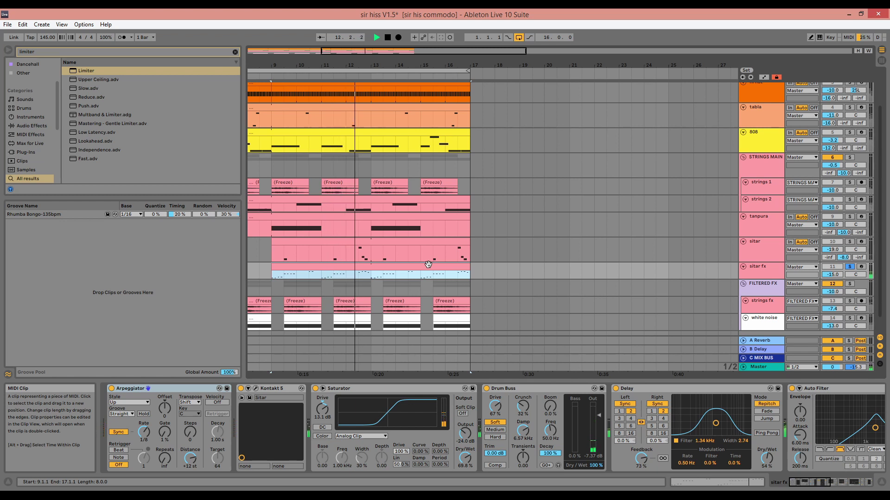
key(space)
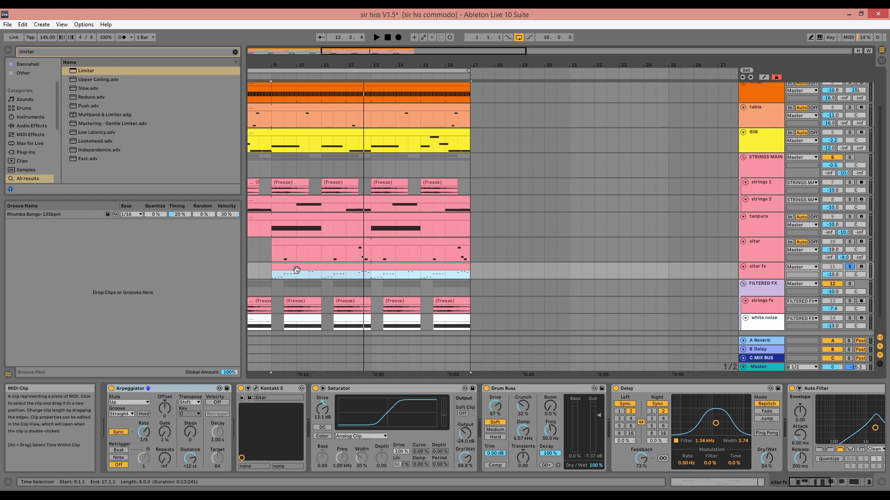
Examine the sitar fx track's Arpeggiator, Saturator, Drum Buss, Delay and first Auto Filter in turn
click(164, 440)
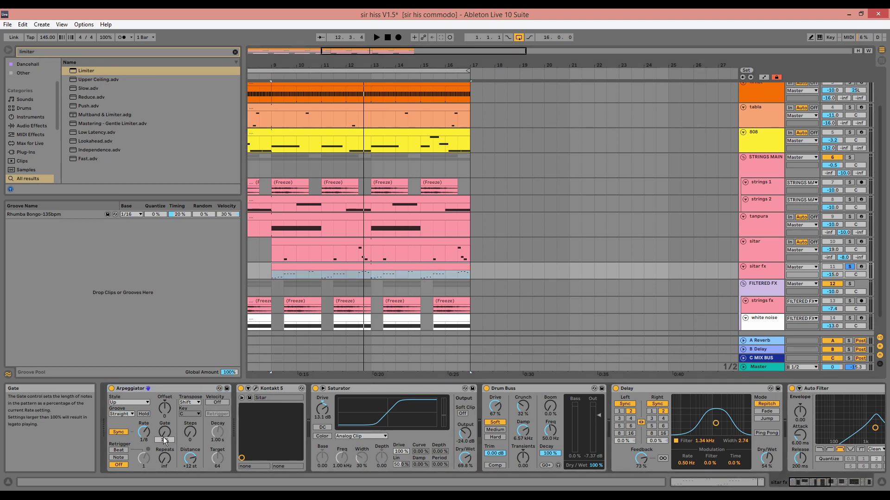
click(367, 389)
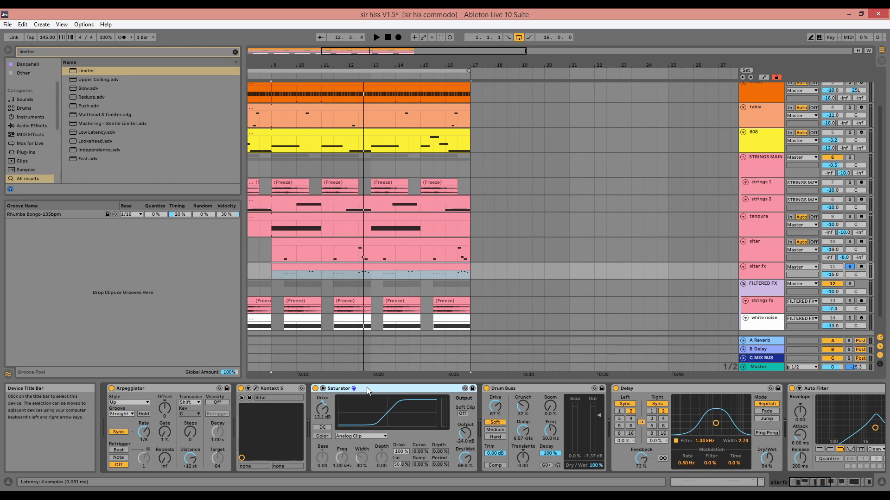
click(546, 389)
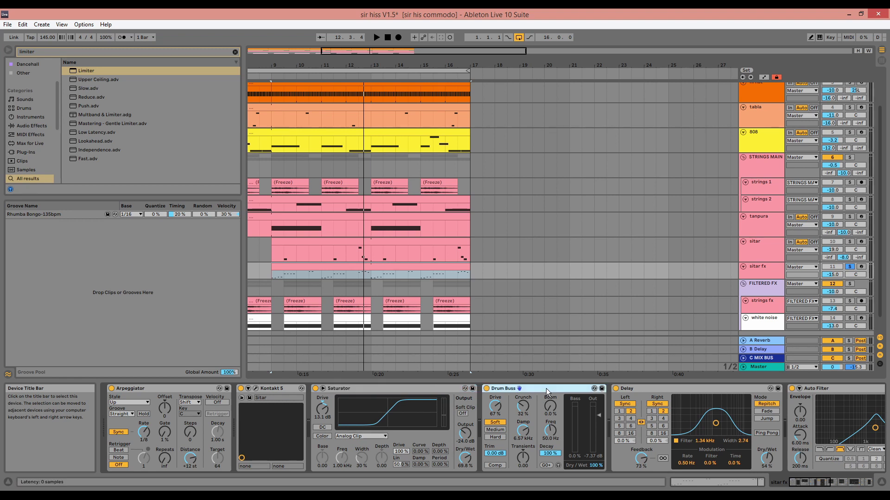
click(648, 390)
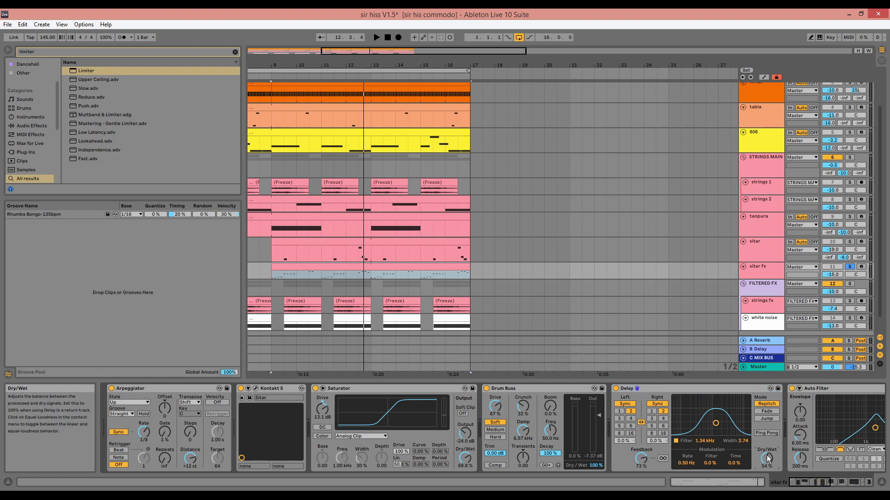
click(827, 483)
click(556, 390)
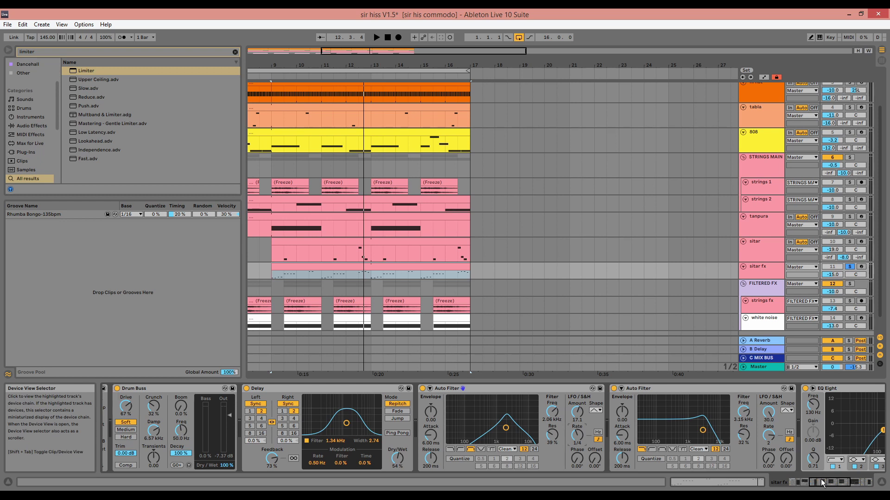
Show sitar fx's EQ Eight, Bass Mono and Chorus effects, and play the soloed track from bar 9
drag(822, 479, 843, 479)
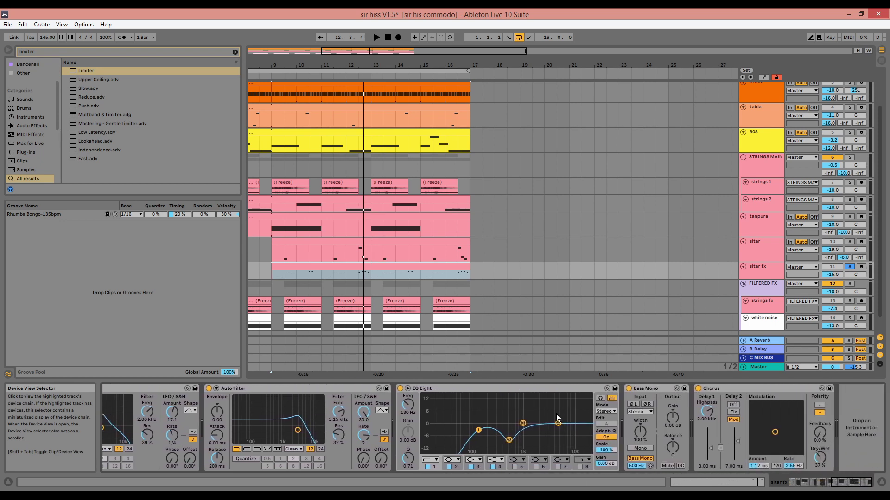
click(530, 391)
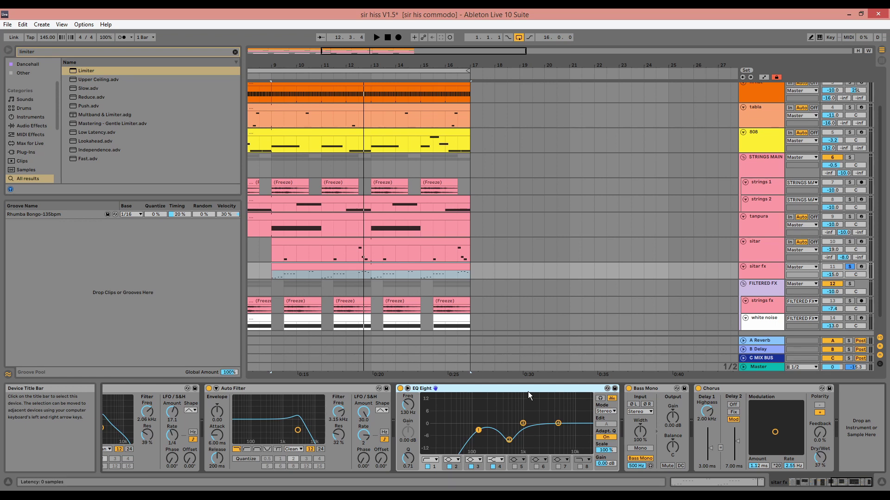
click(652, 389)
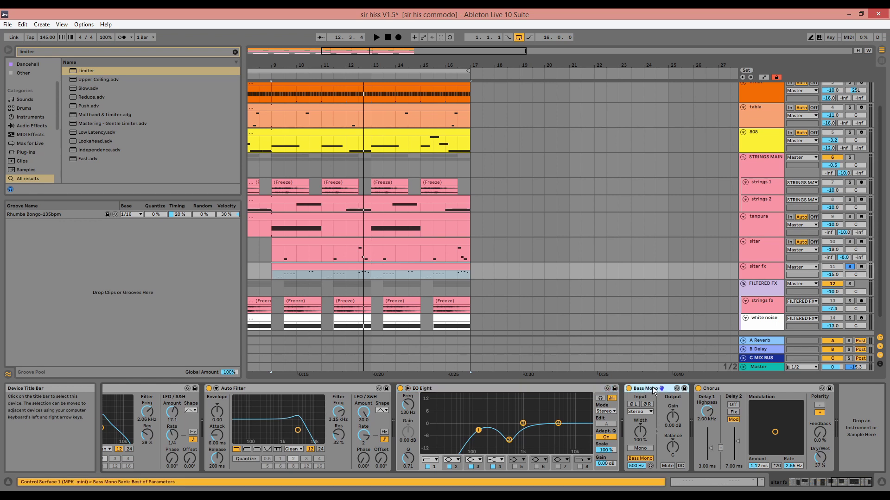
click(714, 392)
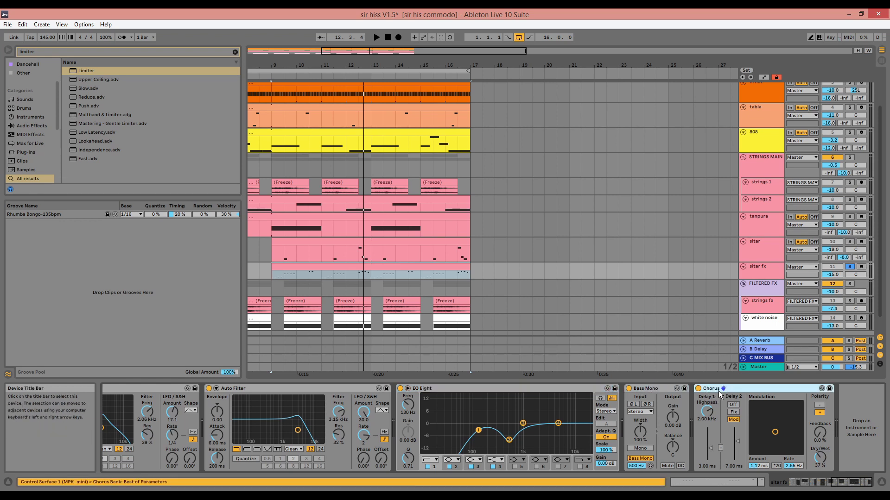
key(space)
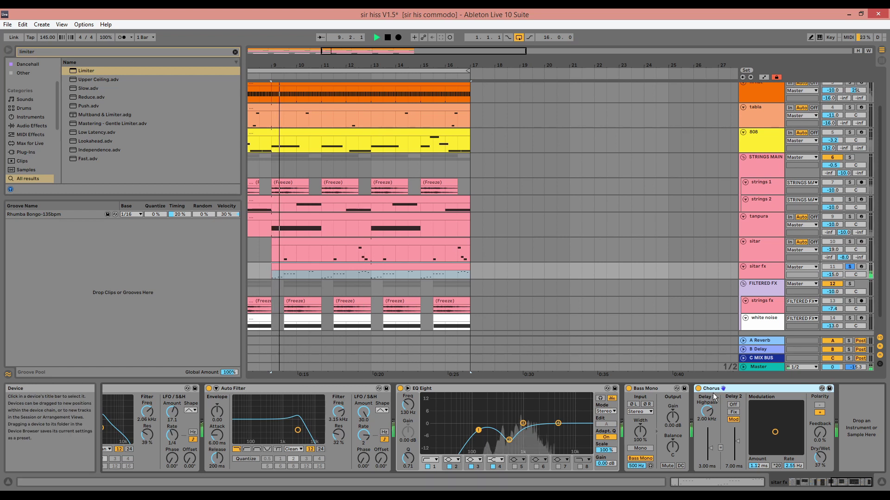
Solo the sitar together with sitar fx, and switch off both Auto Filters on sitar fx
click(849, 243)
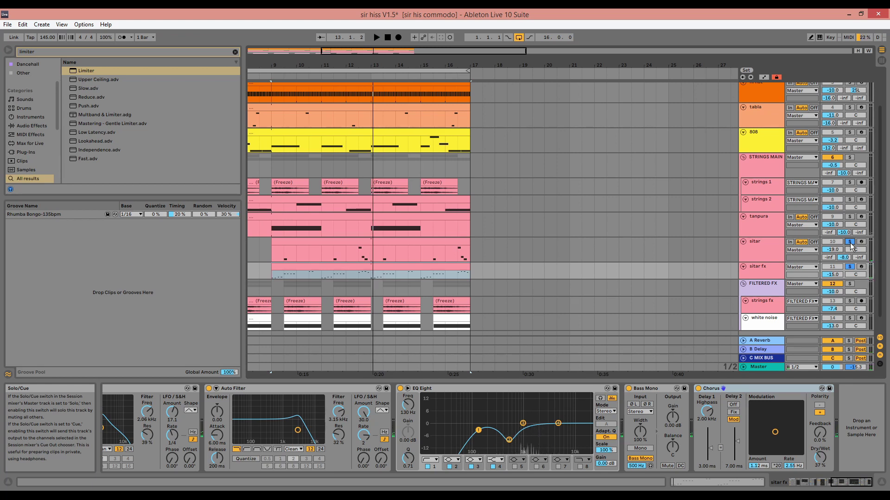
click(845, 486)
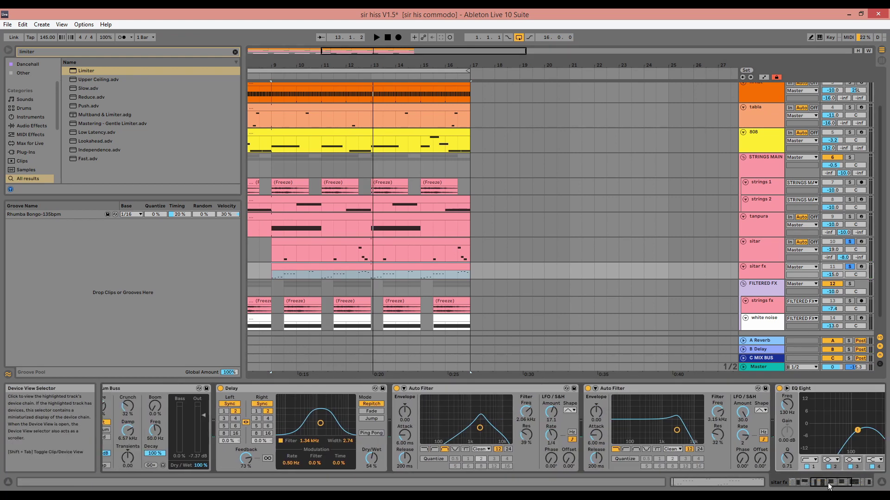
click(588, 388)
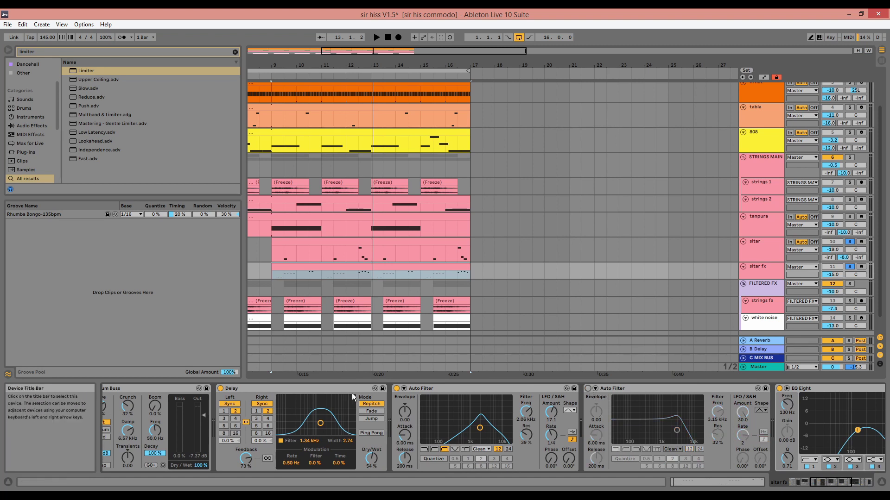
click(396, 389)
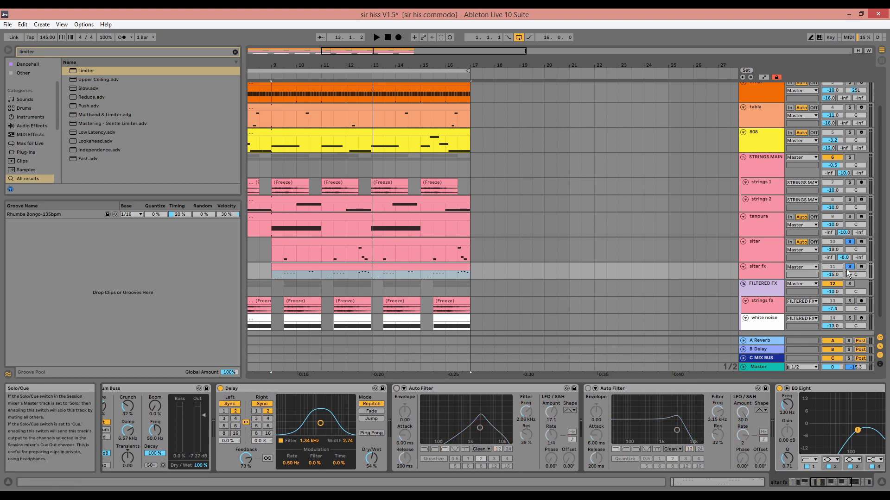
Unsolo the sitar and sitar fx tracks and play the full mix from bar 9
click(850, 267)
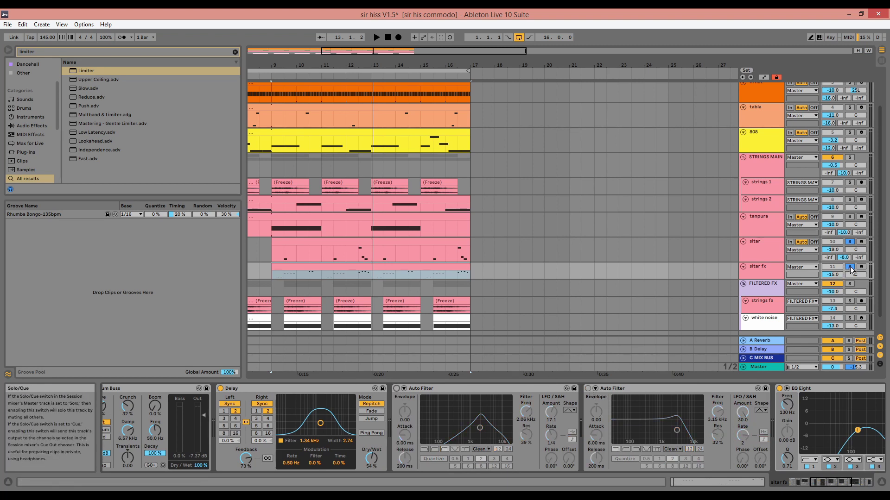
click(415, 266)
key(space)
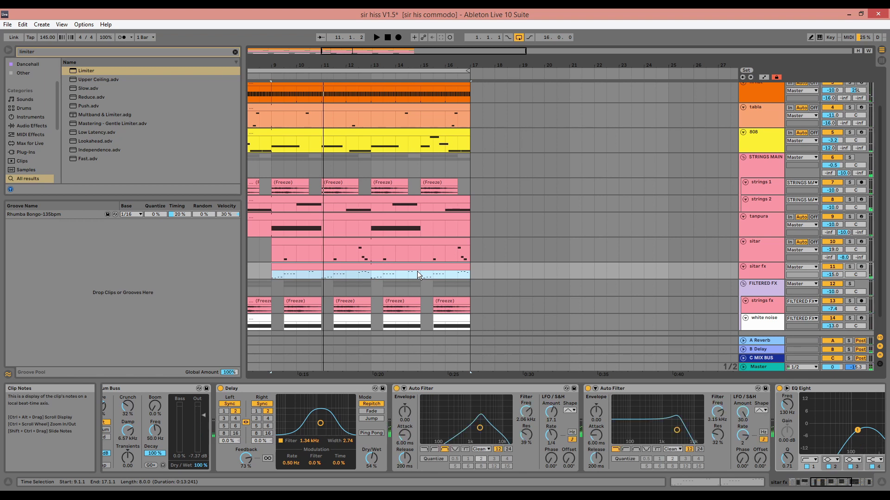
key(space)
key(space)
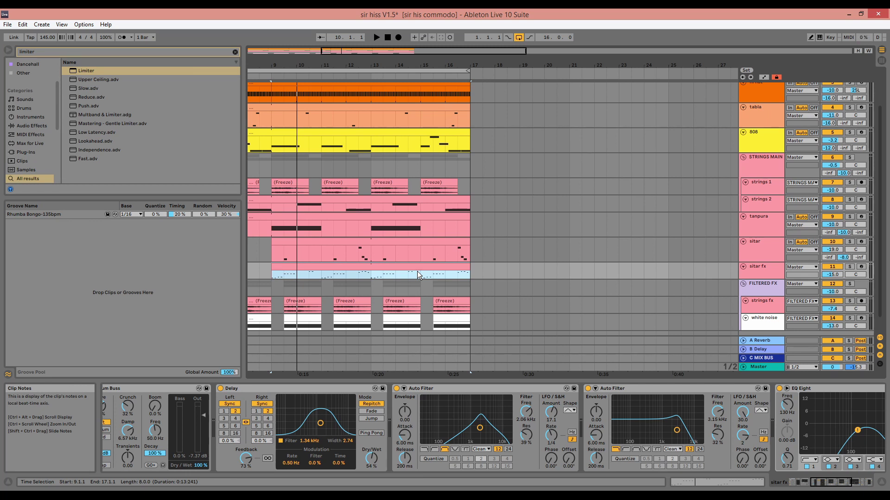
Solo the FILTERED FX group and play it from bar 1
click(849, 283)
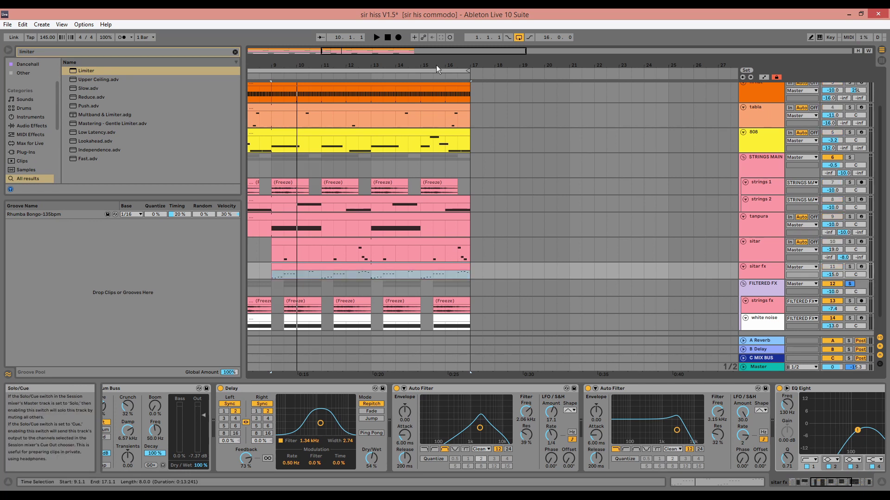
drag(436, 68, 271, 297)
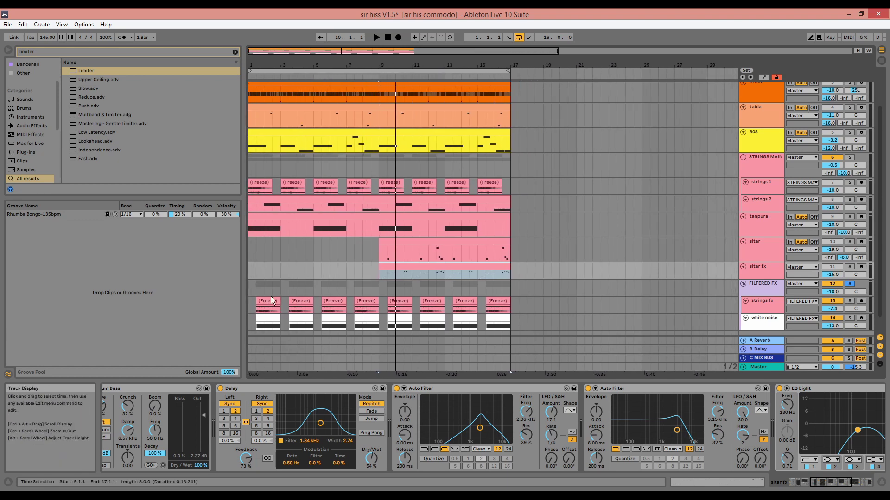
click(252, 281)
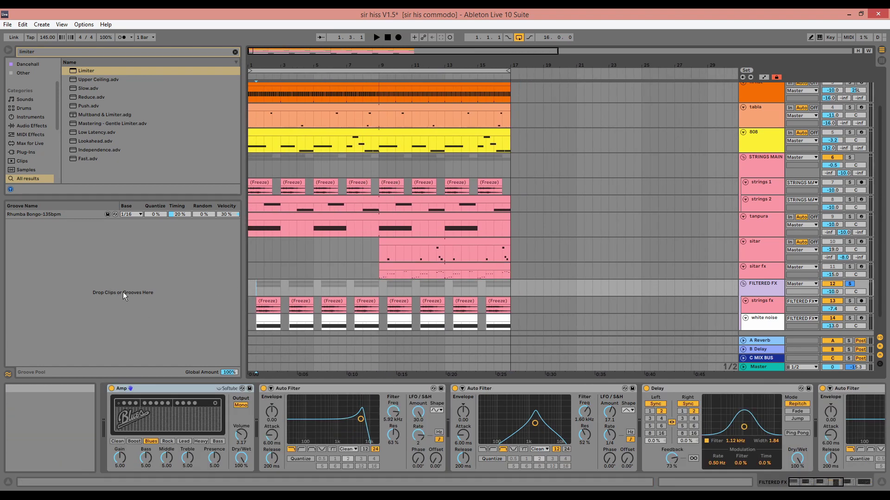
click(250, 287)
key(space)
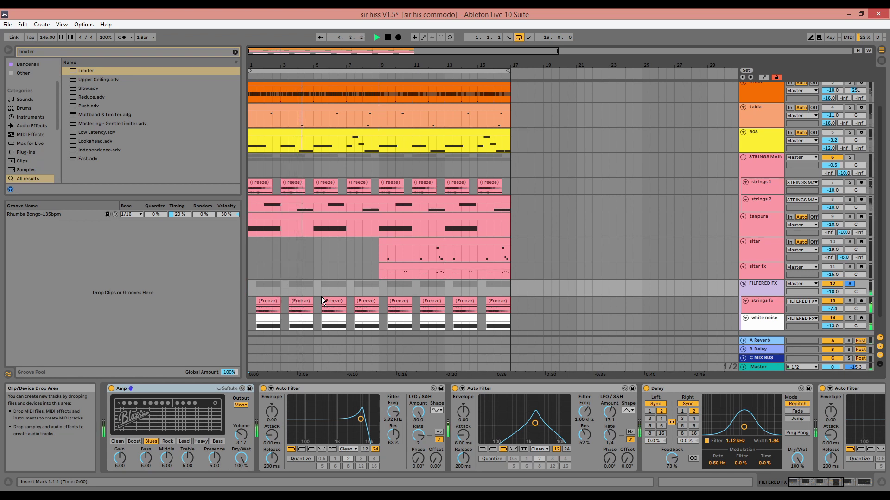
key(space)
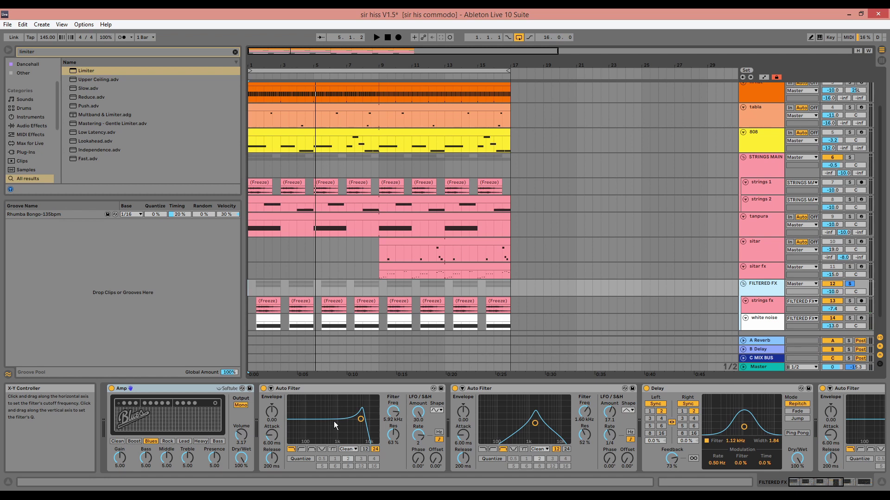
Examine the FILTERED FX group's Amp, first two Auto Filters and Delay in turn
click(209, 390)
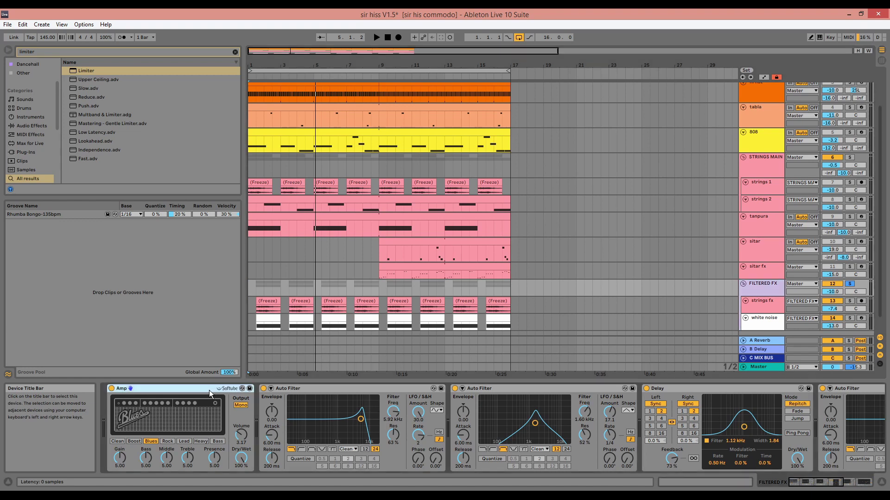
click(346, 389)
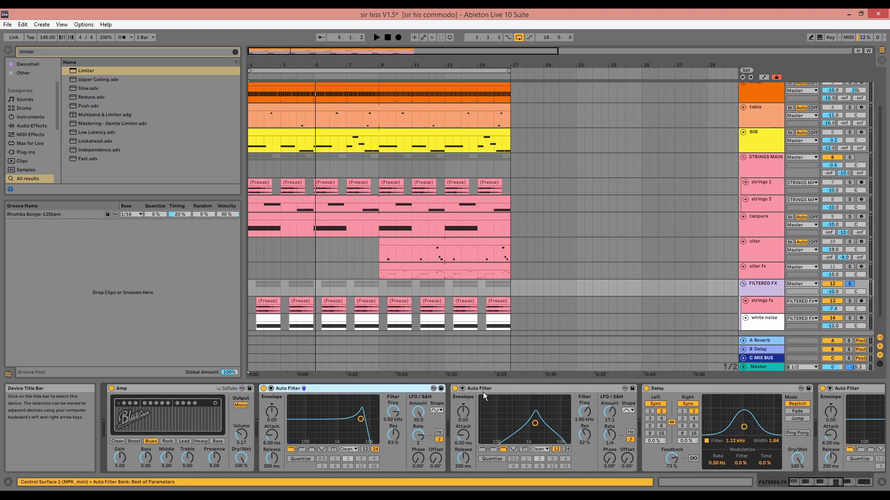
click(508, 388)
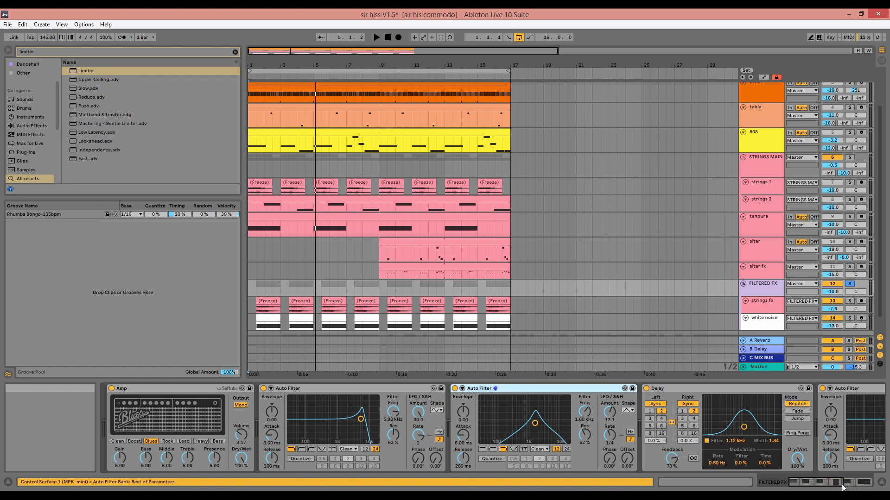
click(826, 483)
click(635, 391)
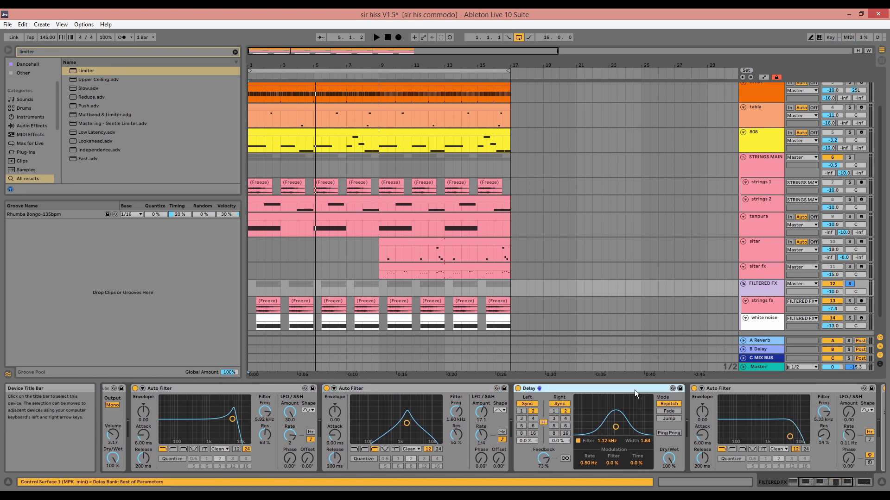
Show the FILTERED FX group's last Auto Filter and EQ Eight, and increase the track's height to reveal its sends
click(839, 483)
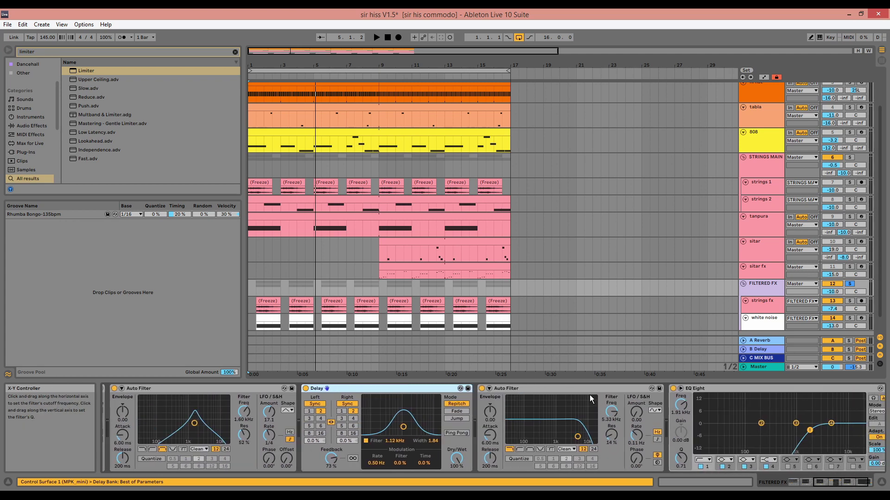
click(591, 390)
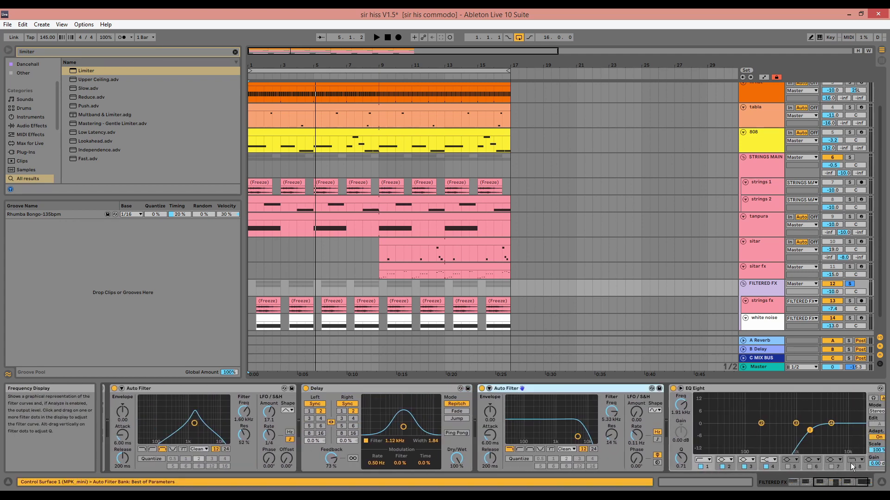
click(843, 485)
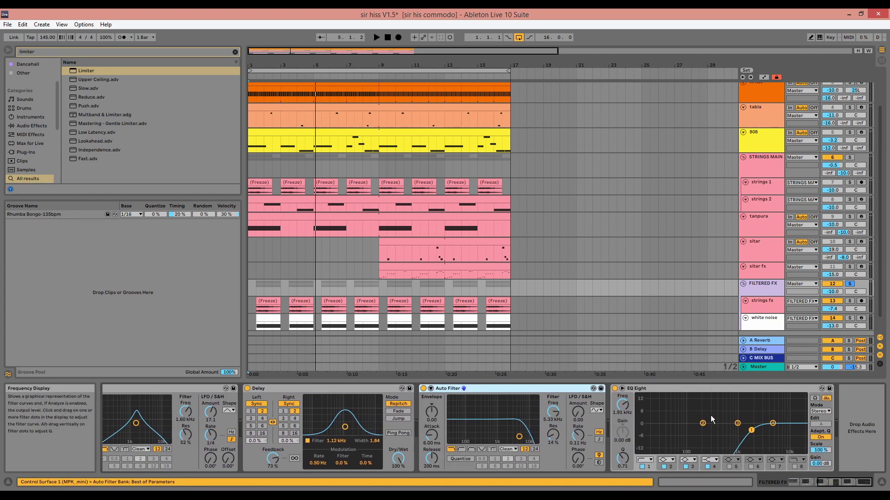
click(701, 390)
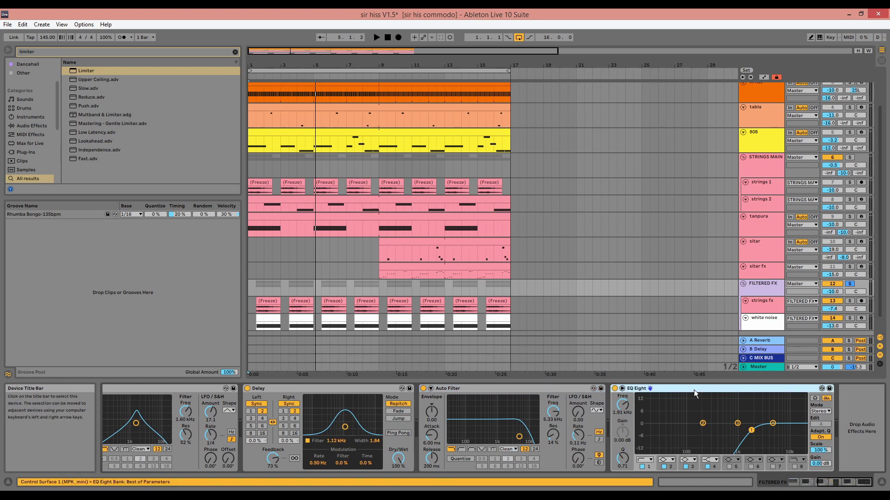
click(778, 288)
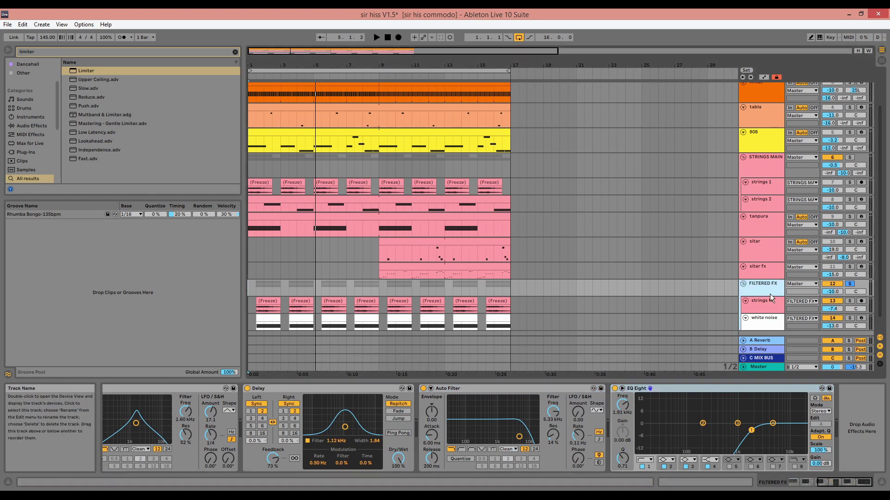
drag(762, 294, 764, 302)
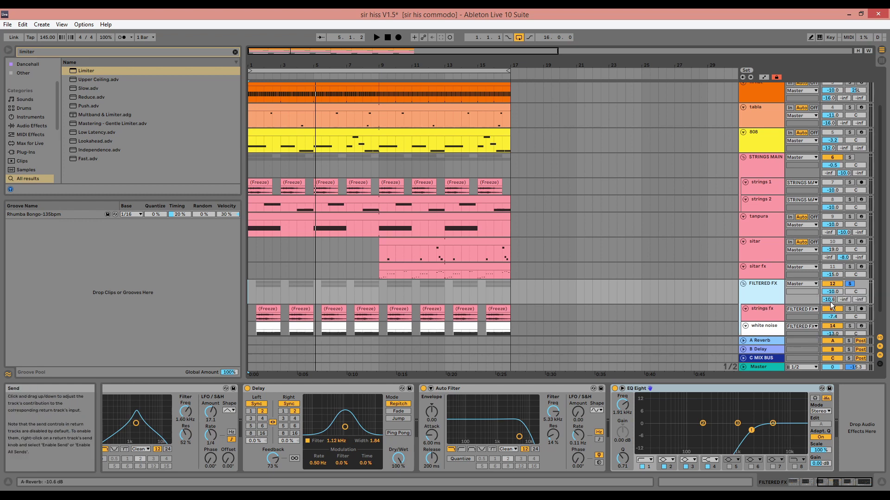
Solo sitar fx alongside the FILTERED FX group and play both from bar 9
click(851, 266)
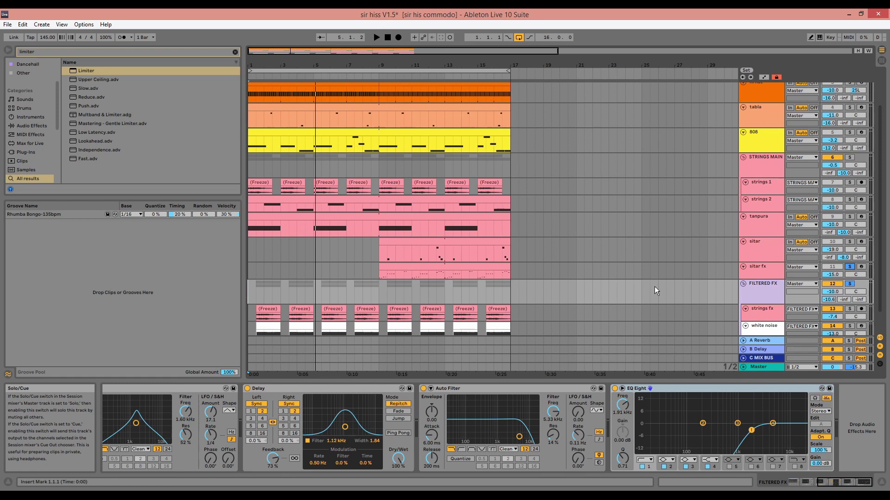
click(381, 298)
key(space)
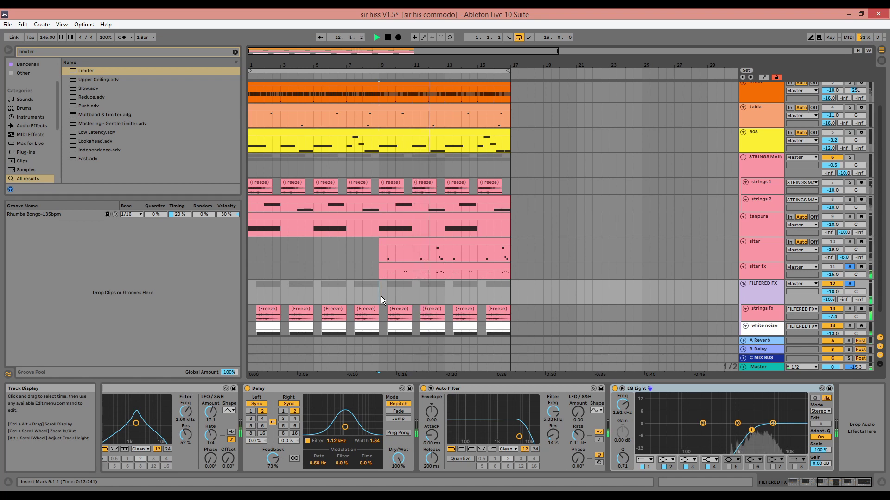
key(space)
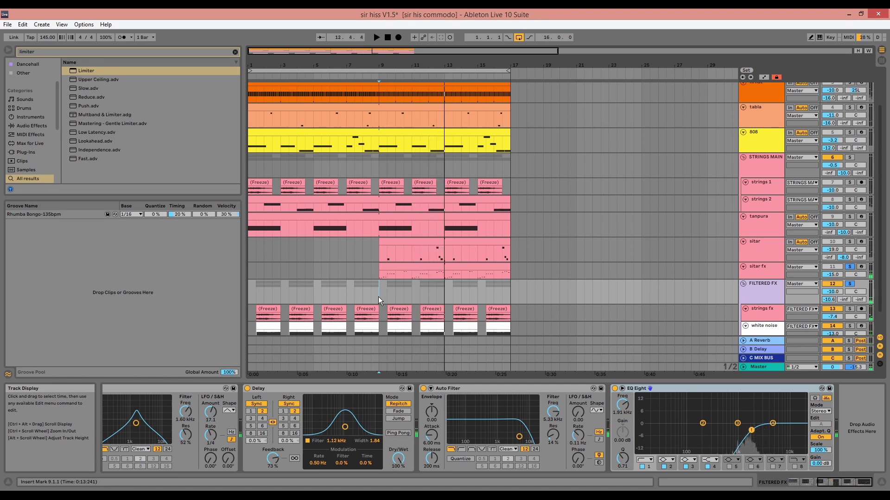